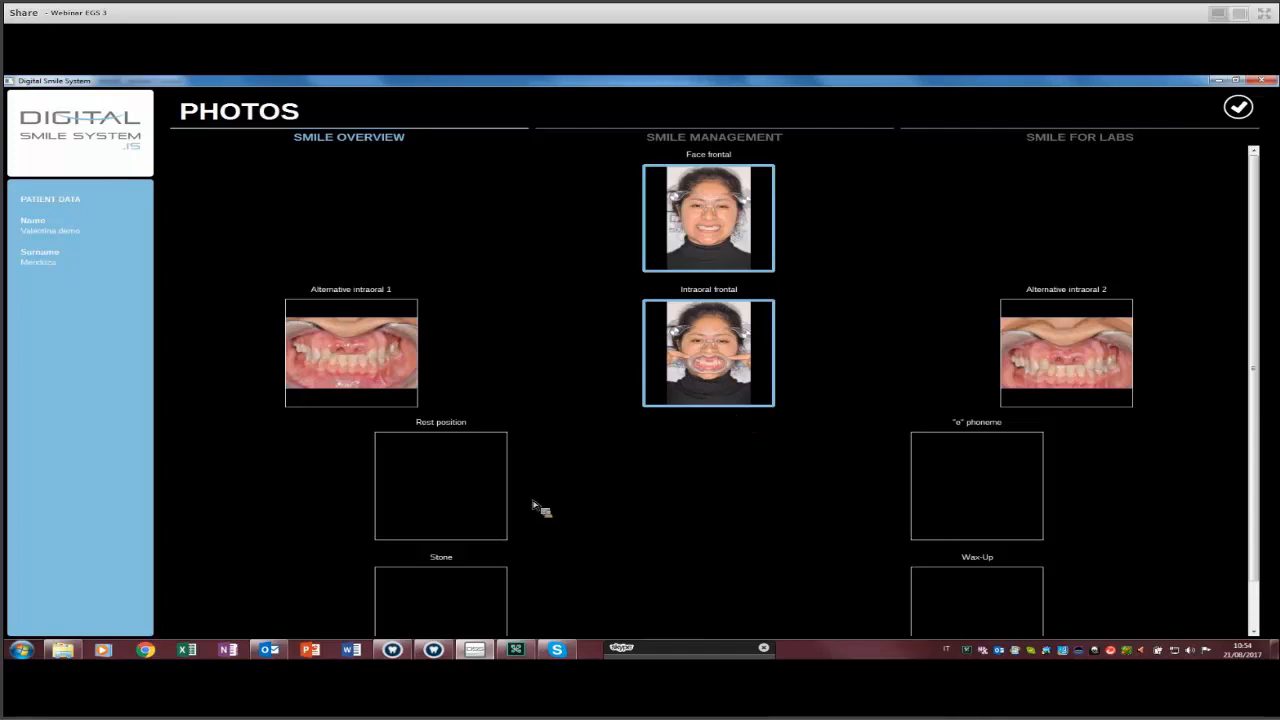
scroll(674, 312, down, 1)
scroll(672, 320, up, 1)
scroll(545, 430, down, 2)
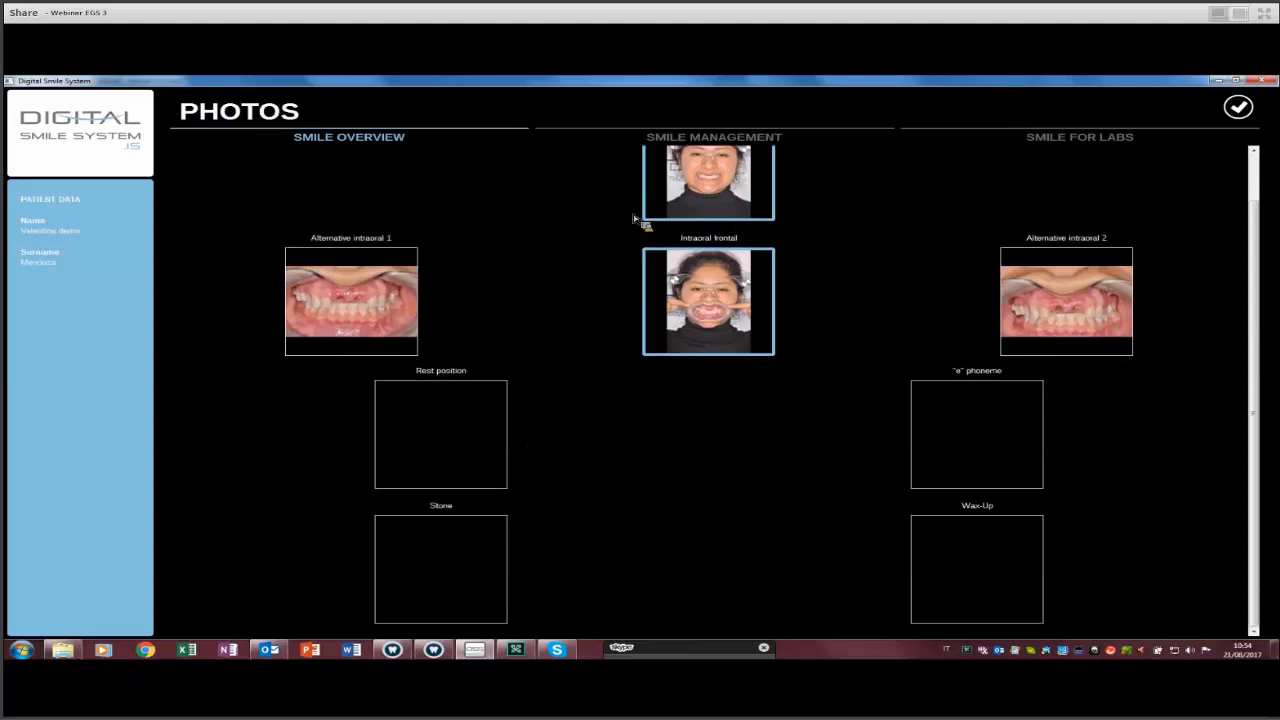
scroll(742, 203, up, 2)
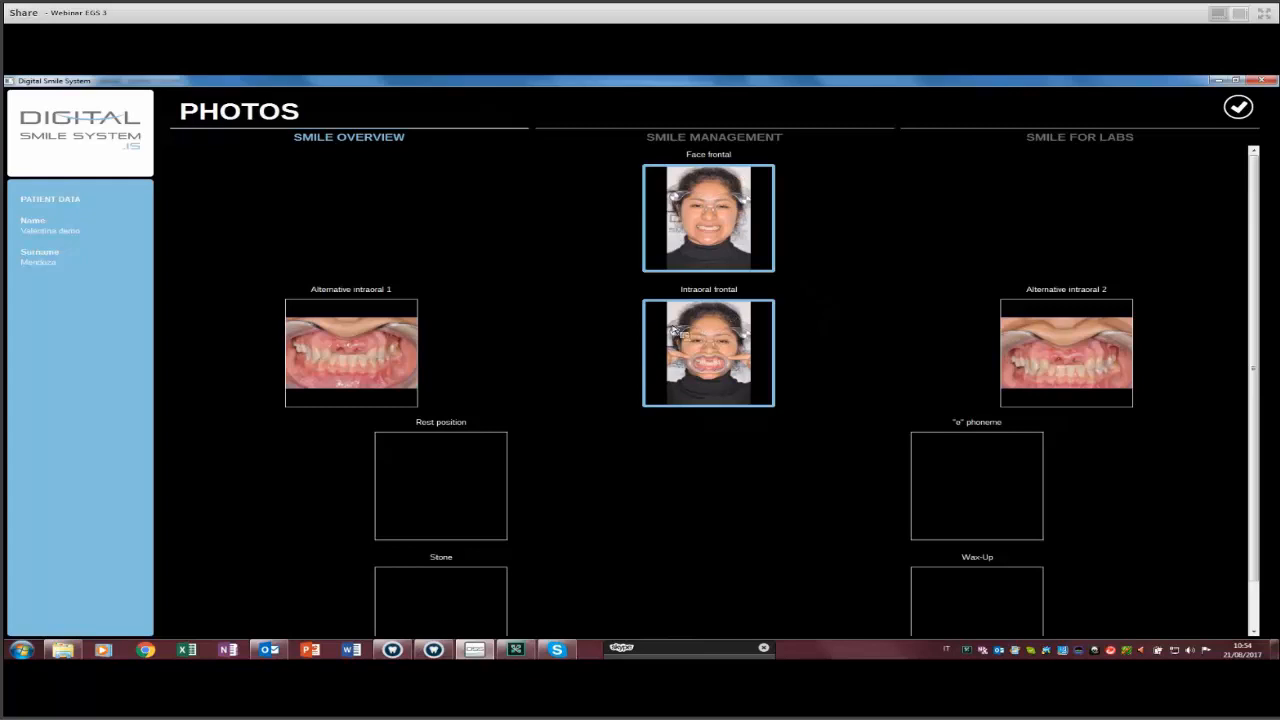
Enlarge the frontal face photo, zoom in and out on it, then return to patient data.
click(687, 228)
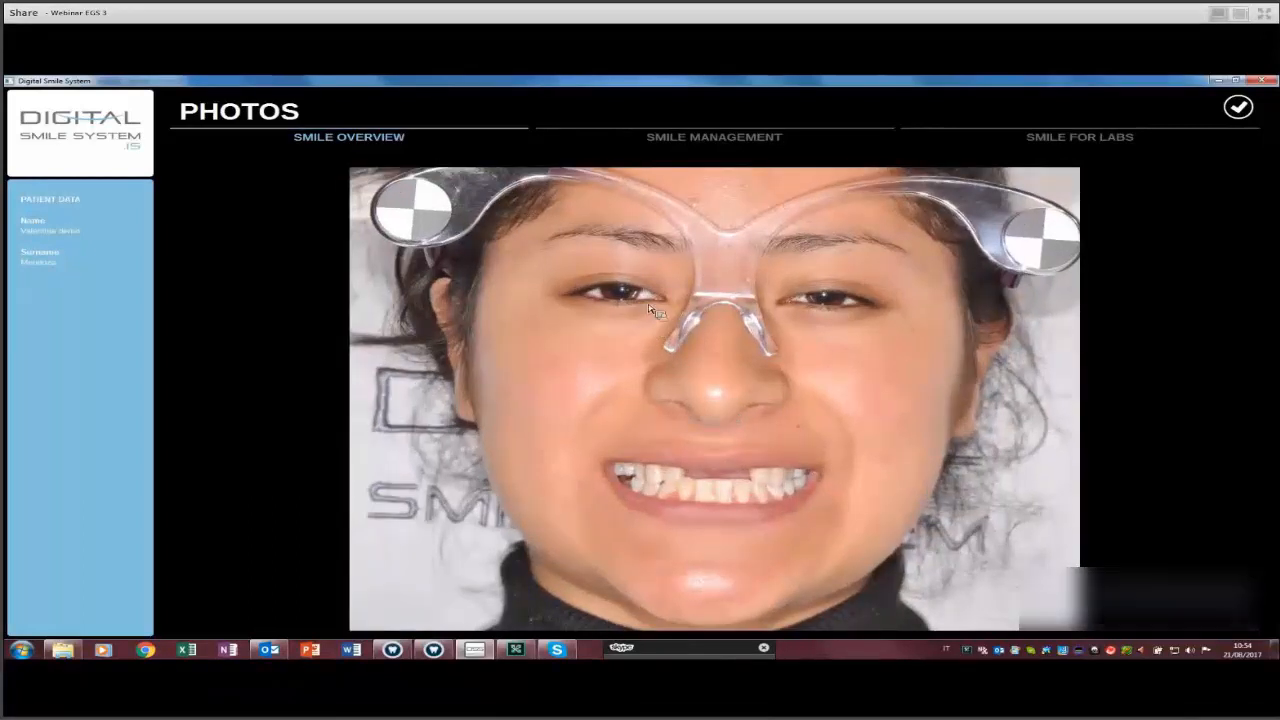
scroll(655, 308, up, 3)
scroll(656, 309, down, 3)
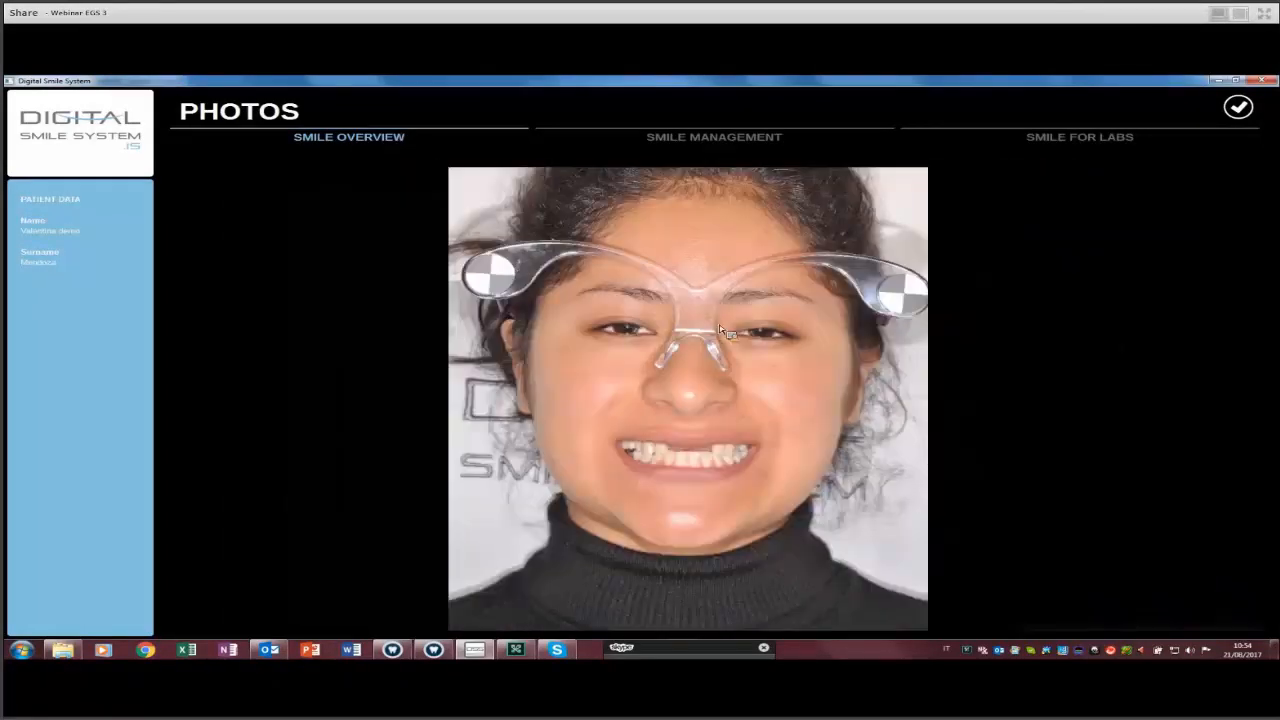
scroll(720, 323, up, 5)
scroll(716, 322, down, 5)
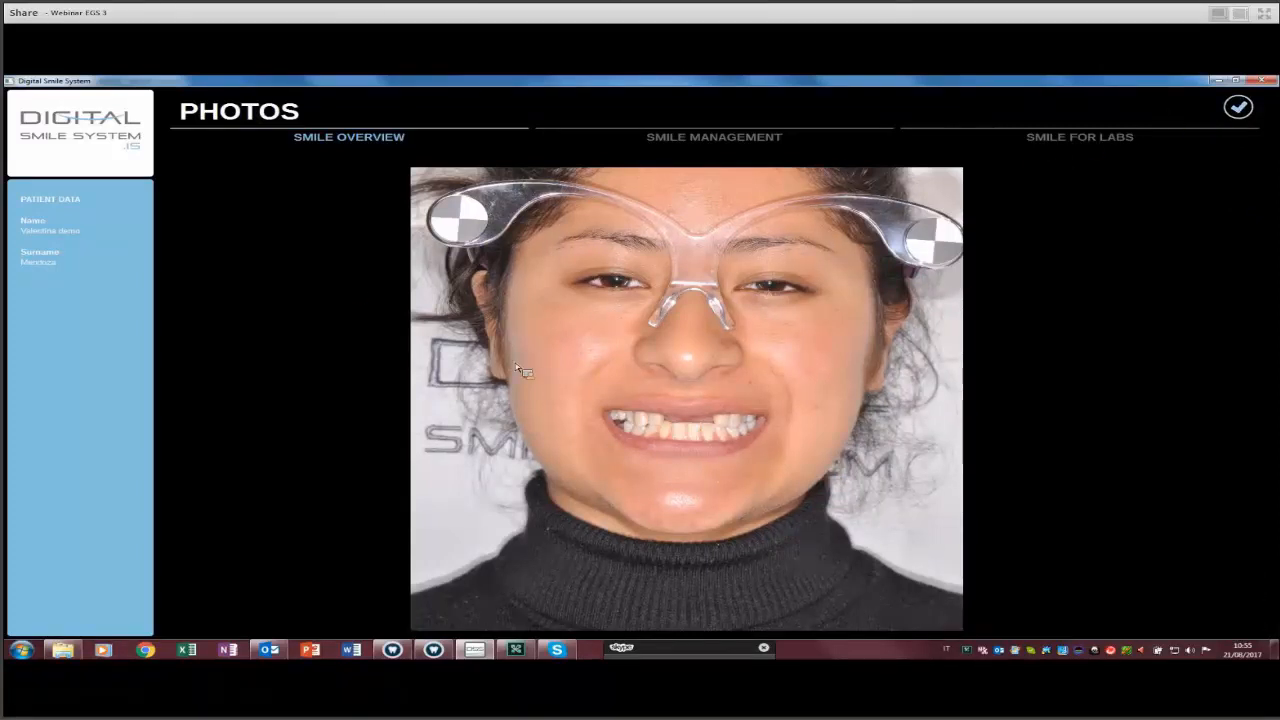
click(1238, 107)
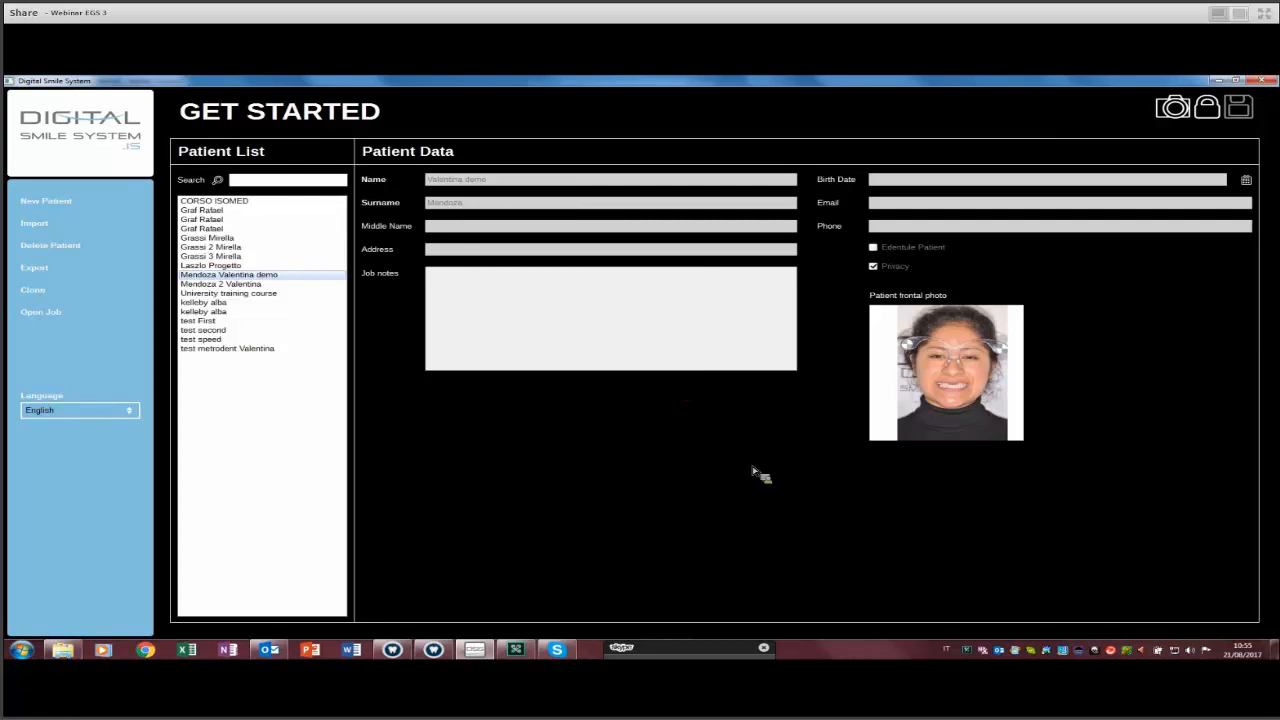
Open the intraoral frontal photo in large view.
click(727, 370)
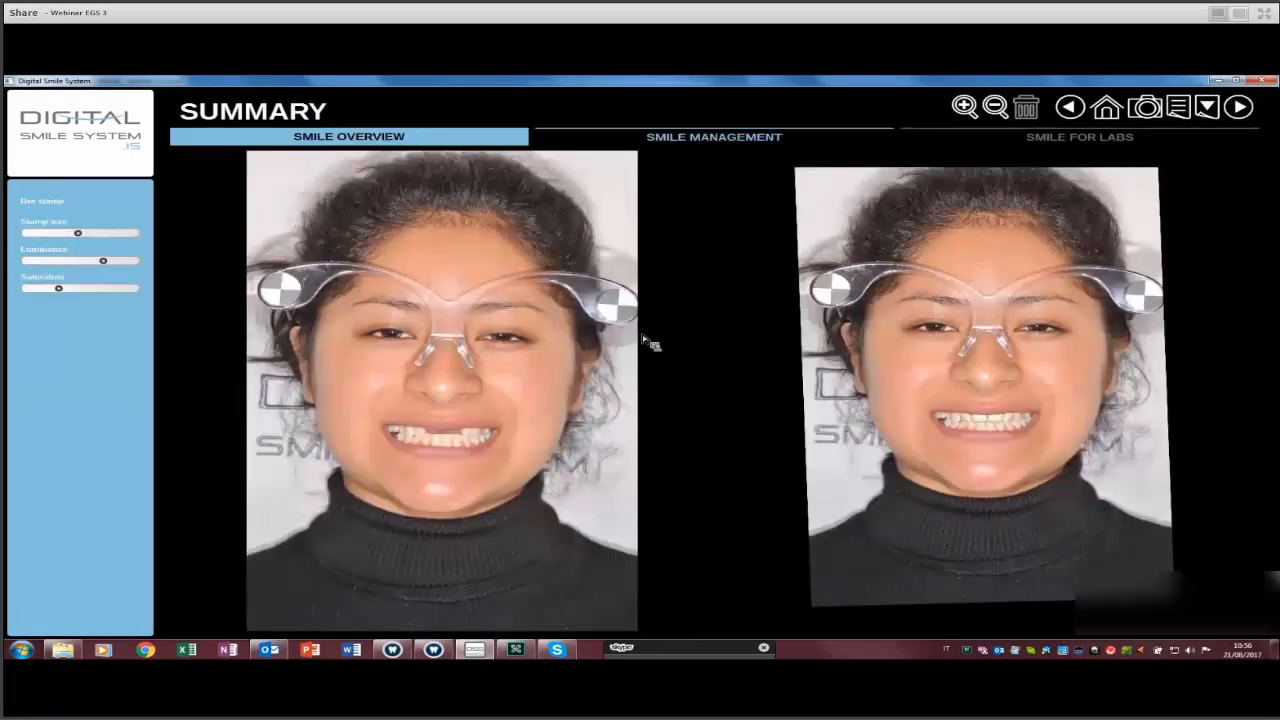
Switch to the Length scale step from the Smile Overview dropdown.
click(376, 156)
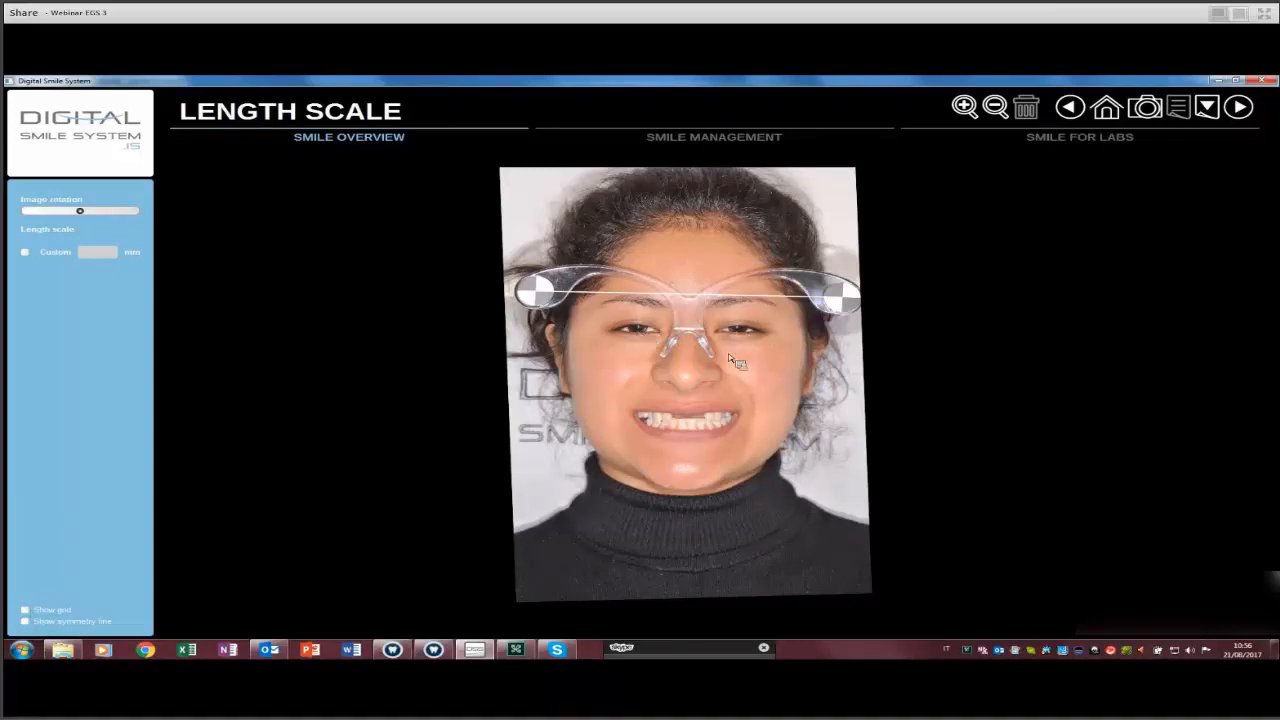
Show the grid over the frontal face photo and zoom in on the mouth.
click(25, 609)
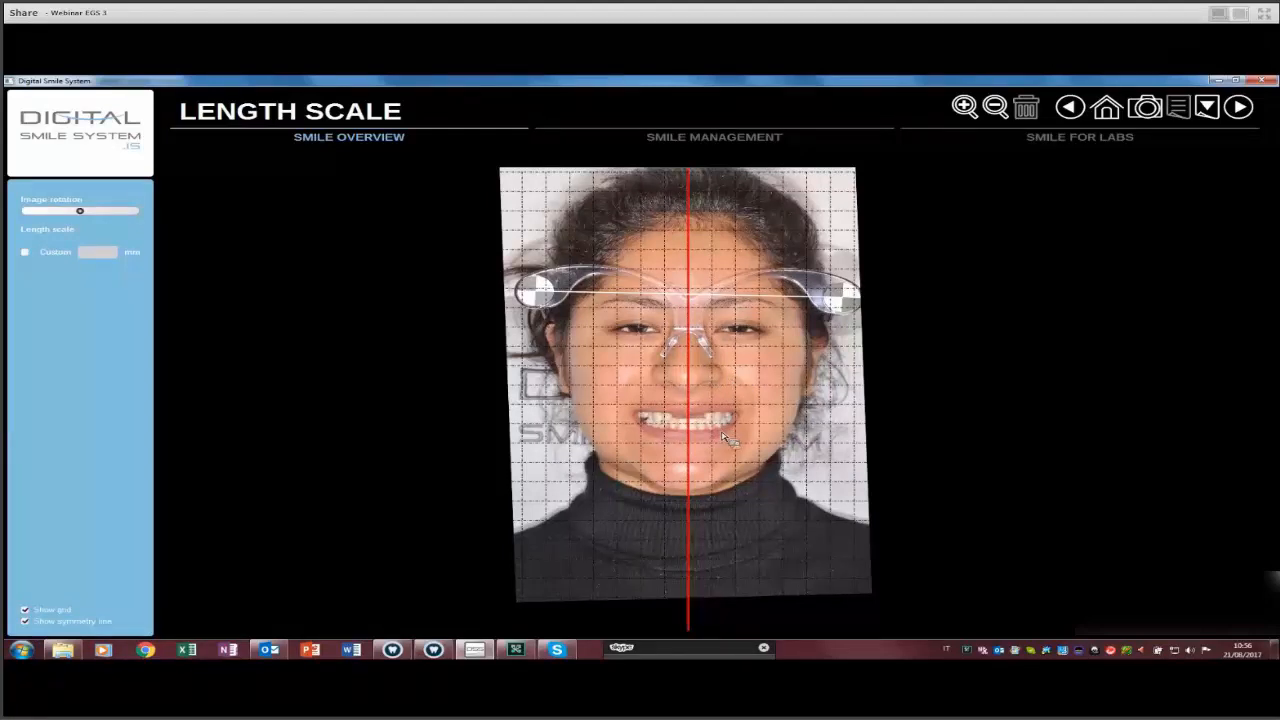
scroll(725, 438, up, 3)
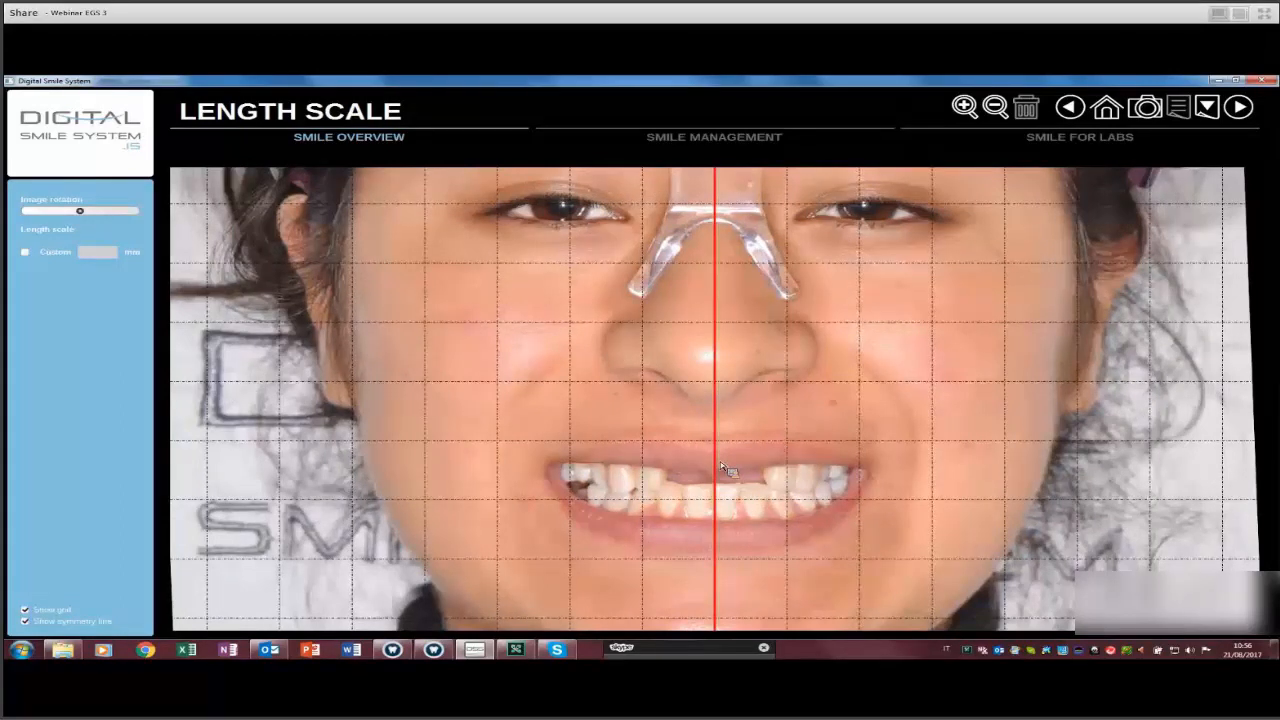
scroll(729, 431, up, 5)
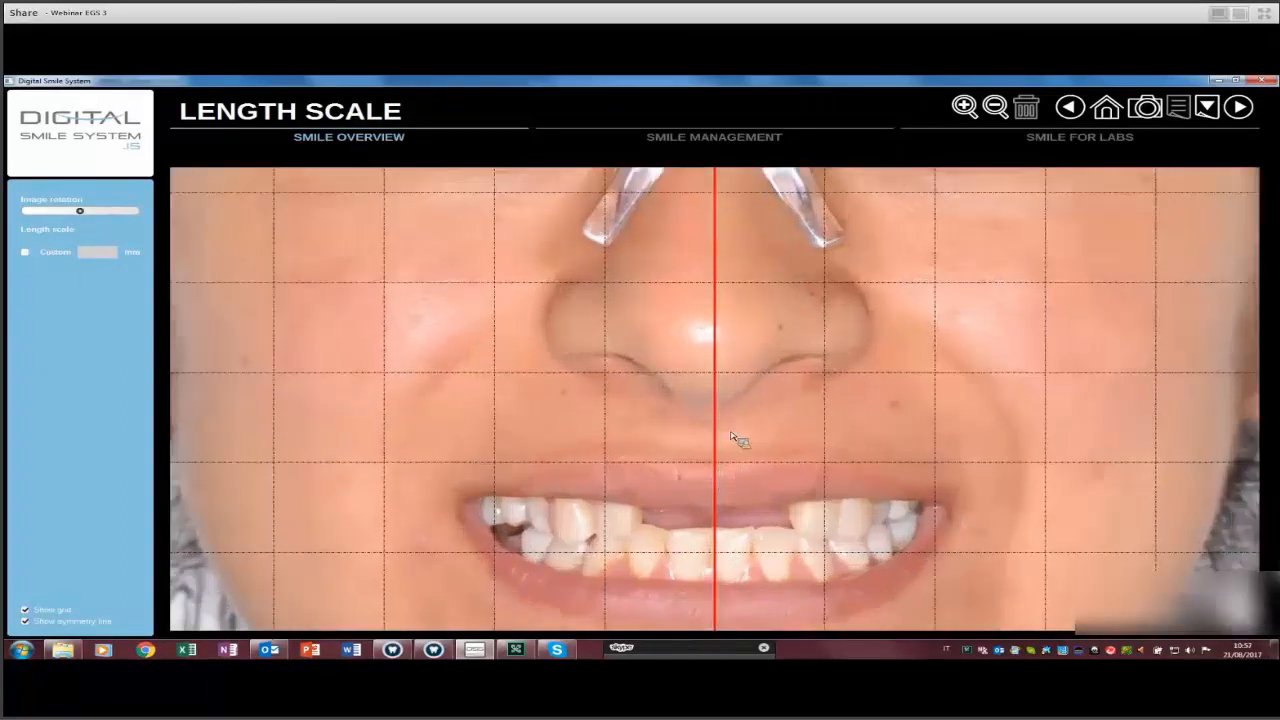
scroll(740, 422, up, 1)
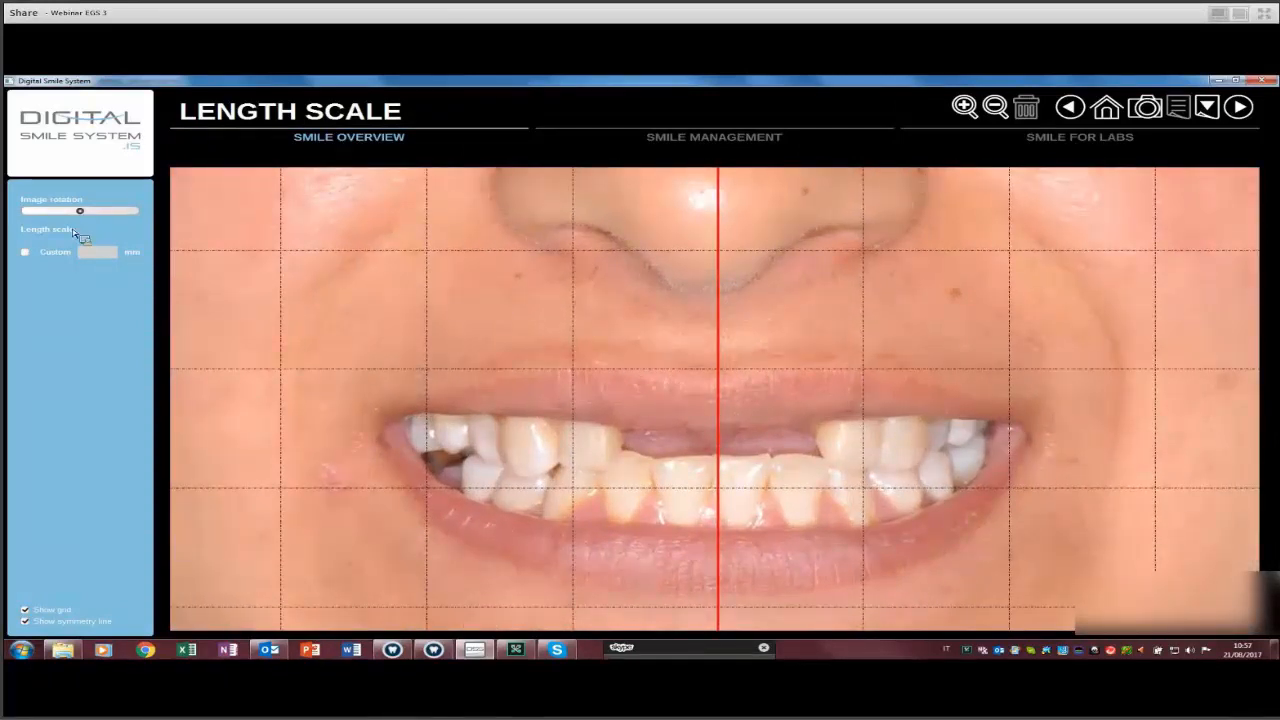
scroll(73, 233, down, 4)
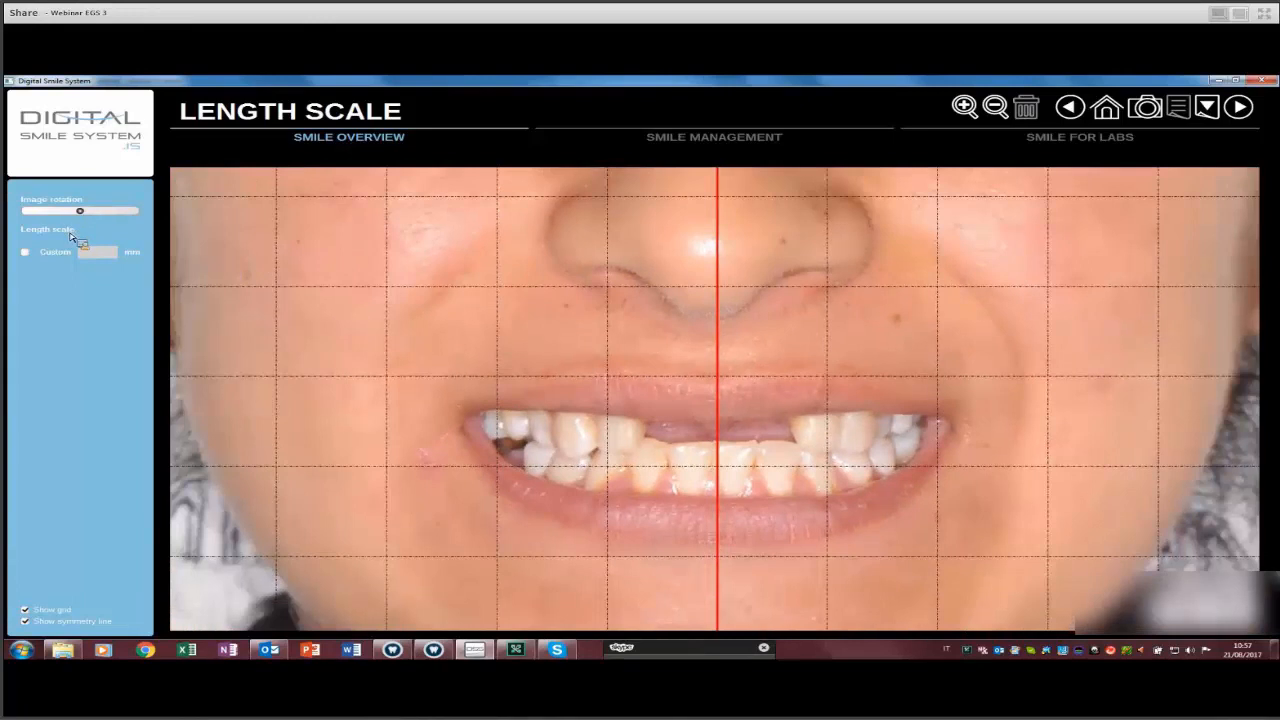
scroll(532, 401, down, 1)
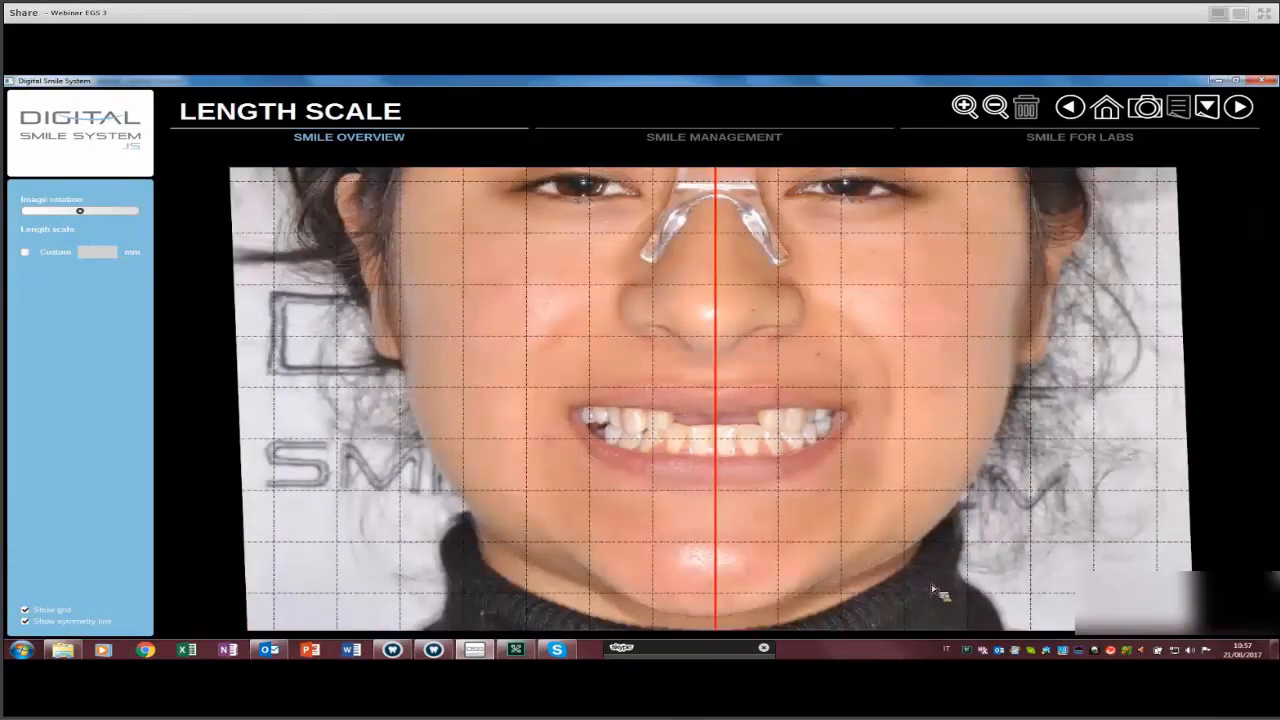
scroll(660, 520, up, 2)
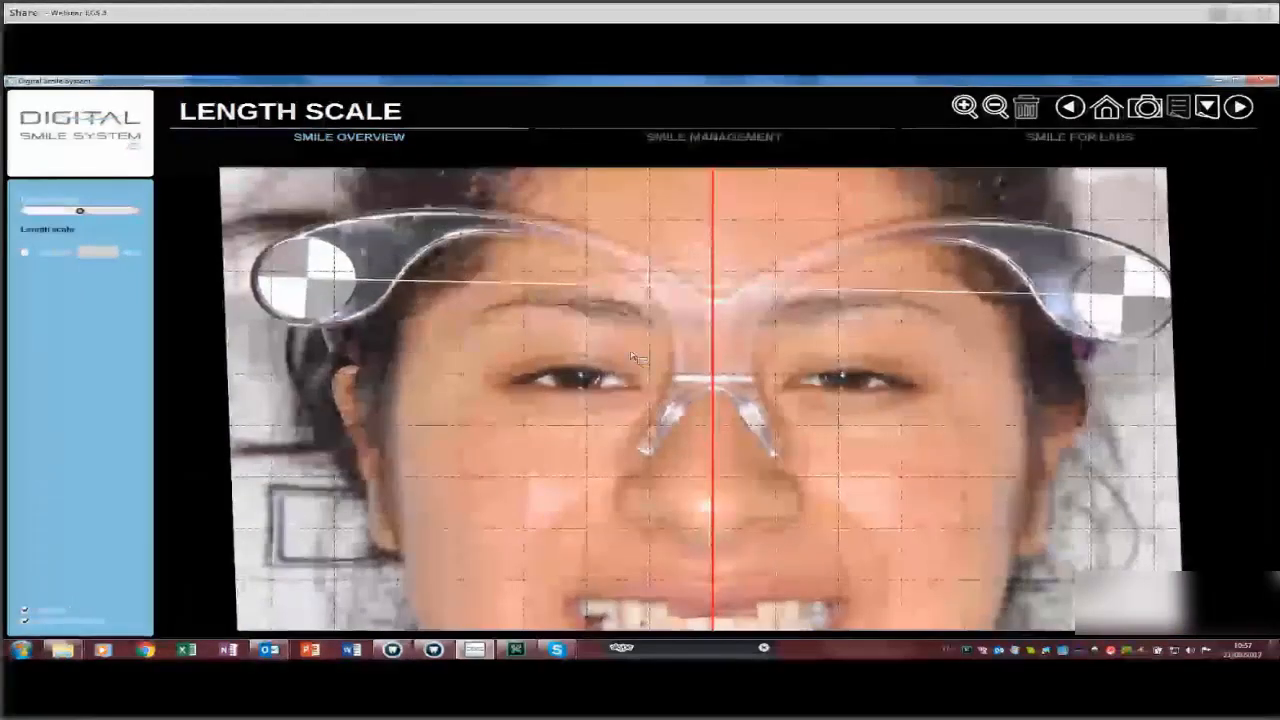
Delete the existing length scale so it can be redefined.
click(54, 230)
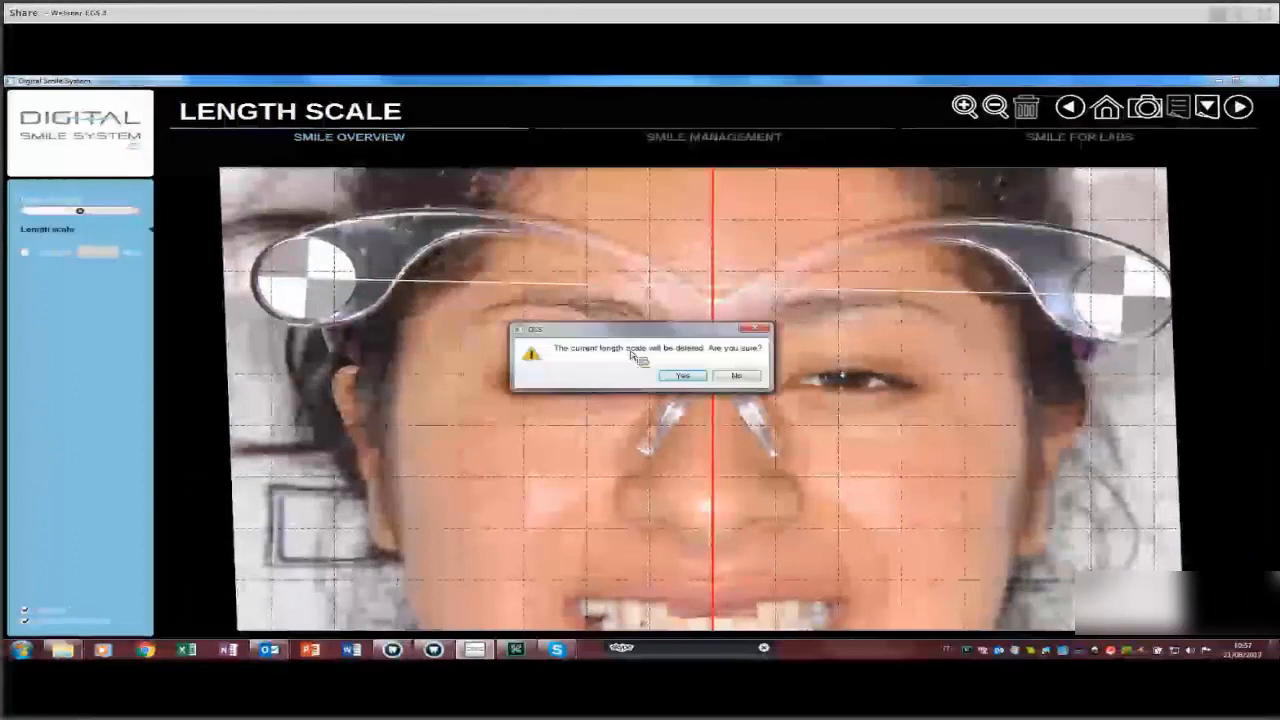
key(Return)
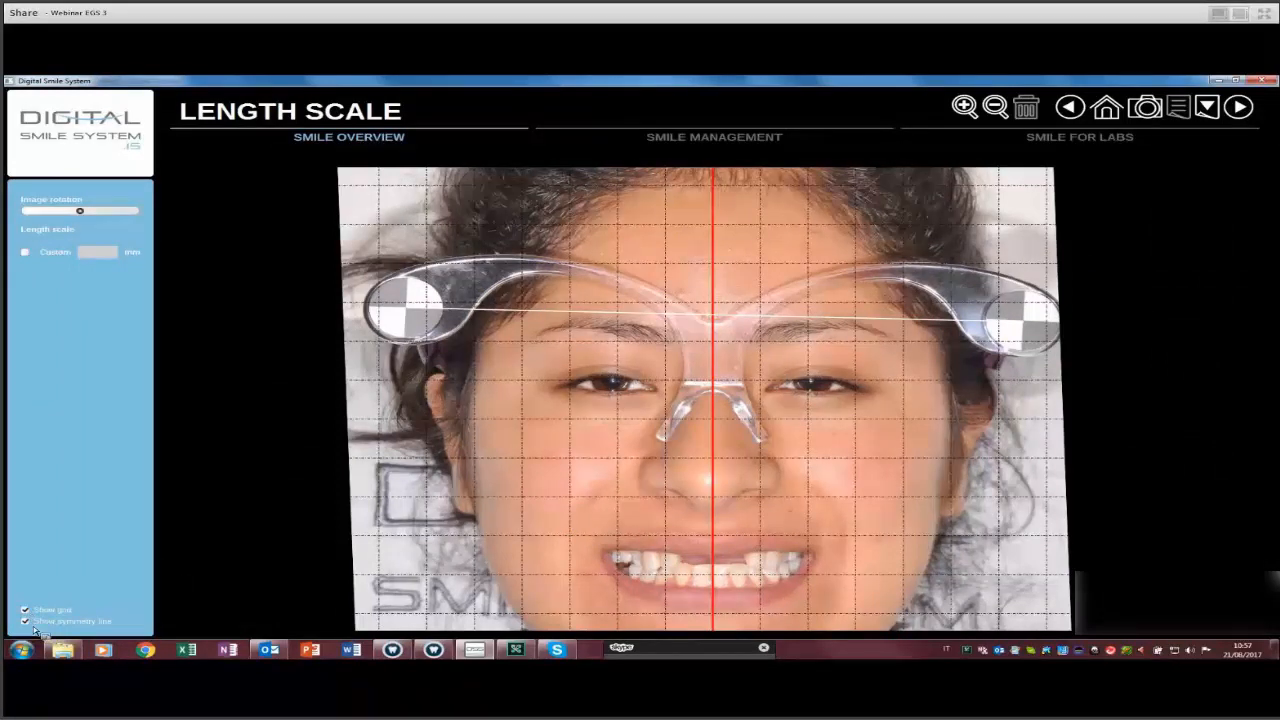
click(1238, 107)
click(25, 610)
click(75, 272)
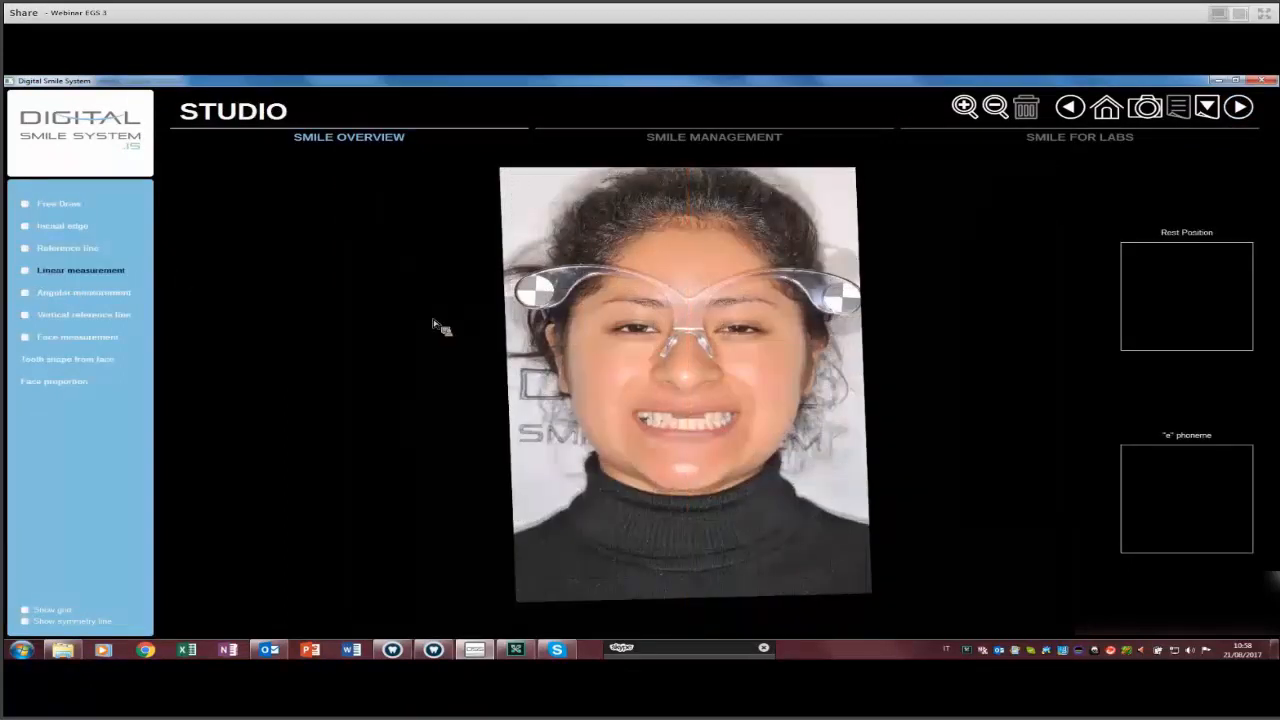
scroll(518, 292, up, 5)
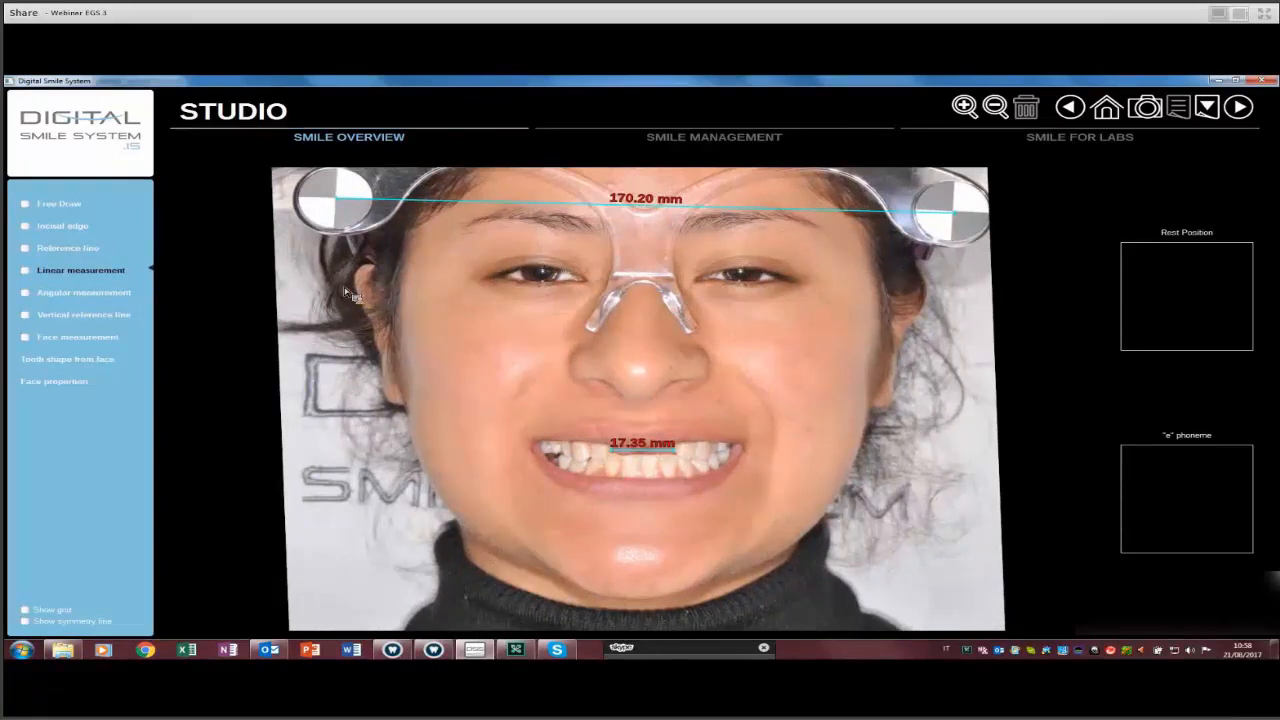
drag(380, 316, 387, 403)
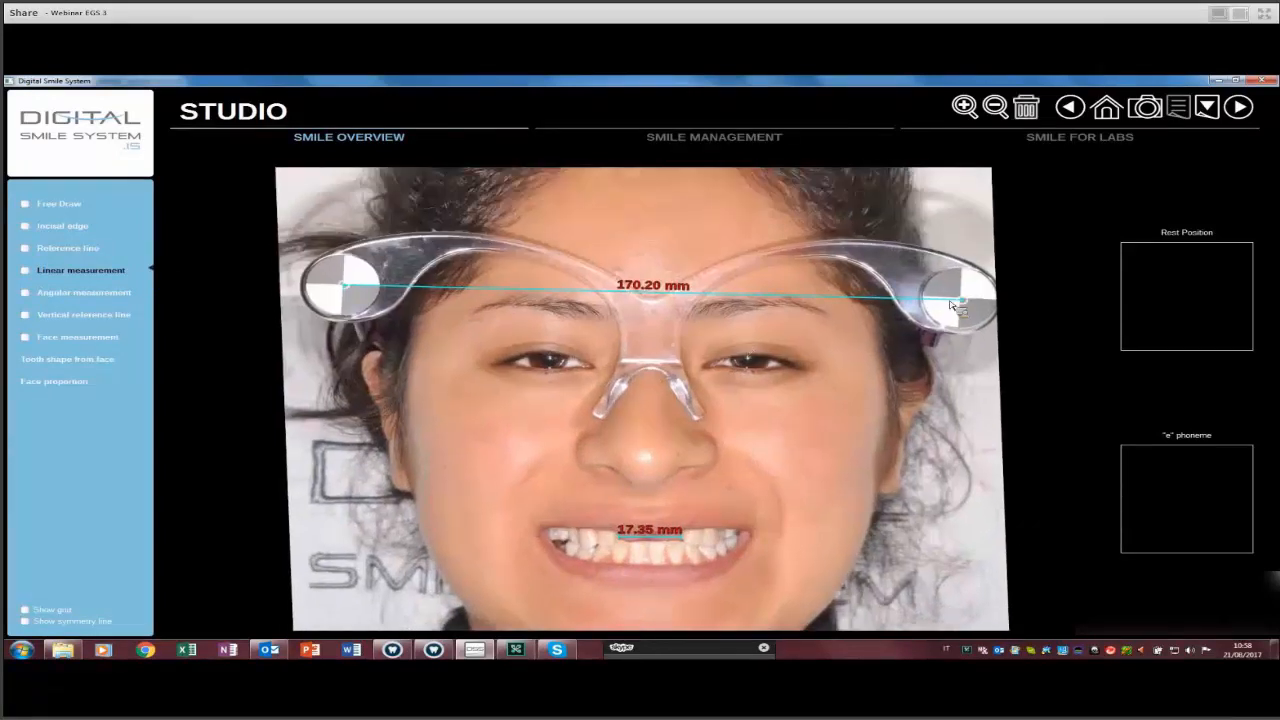
key(Delete)
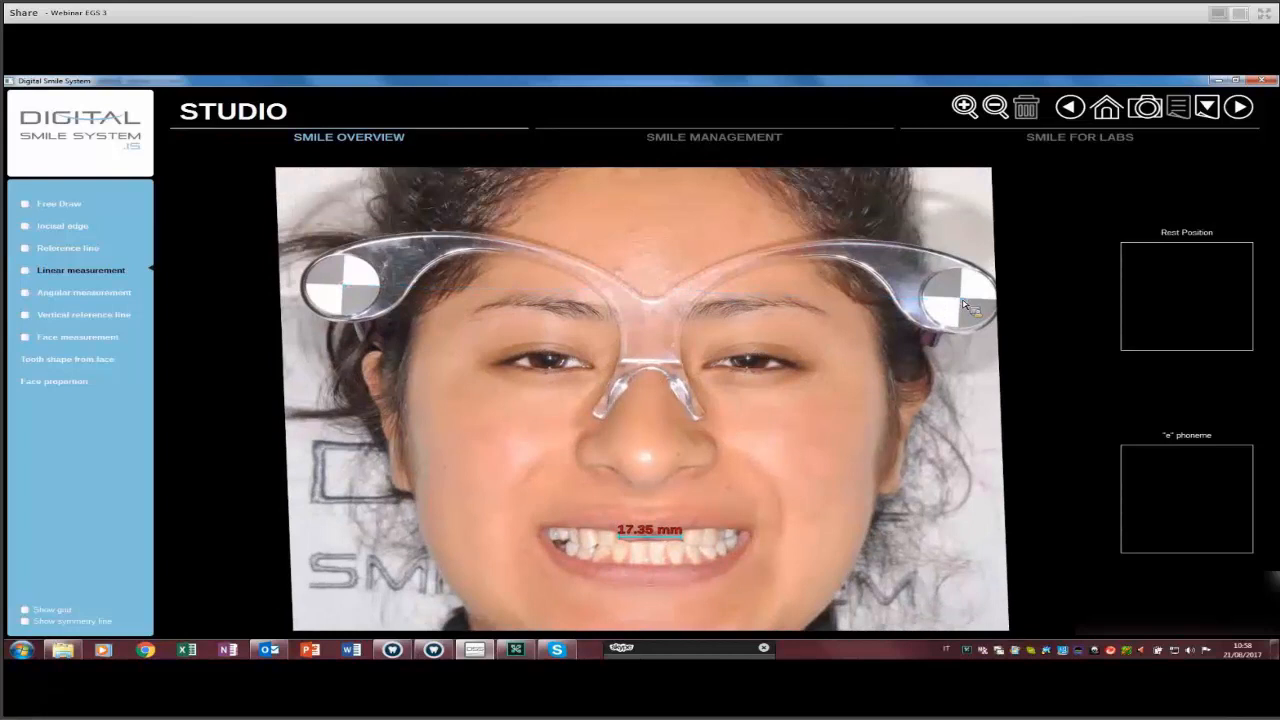
mouse_move(344, 287)
mouse_down()
mouse_move(532, 362)
mouse_move(962, 298)
mouse_up()
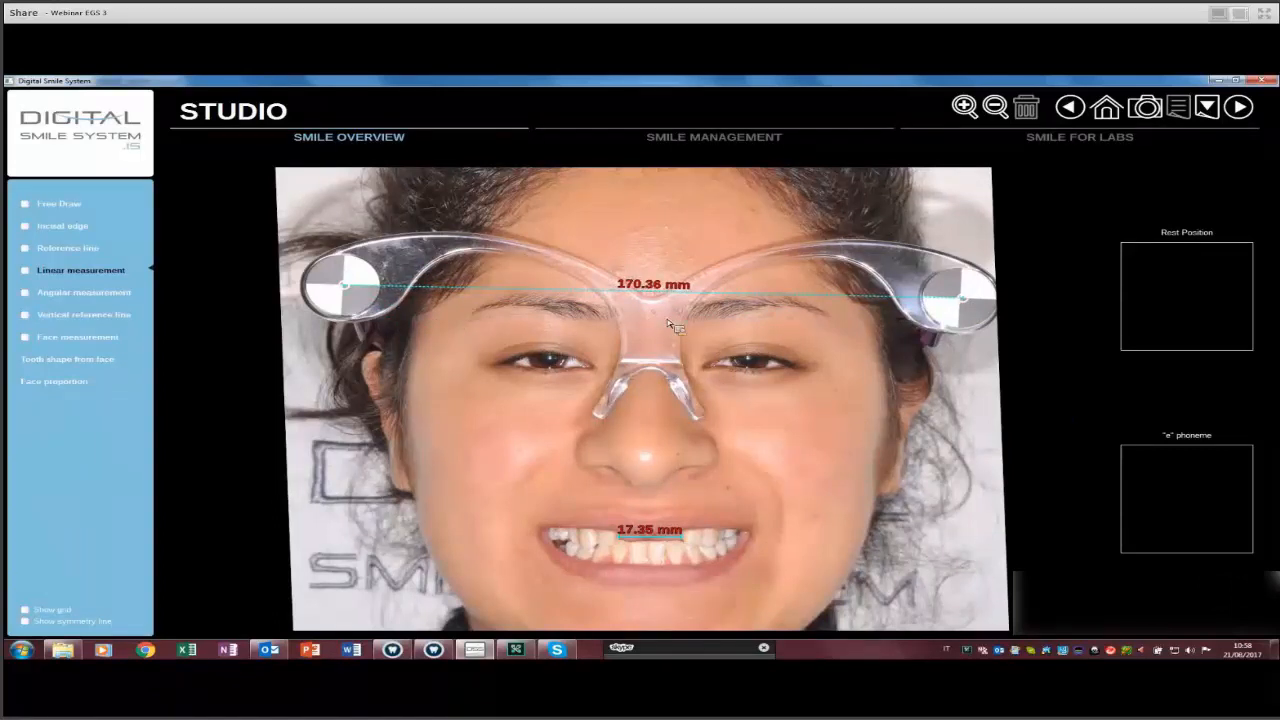
click(672, 292)
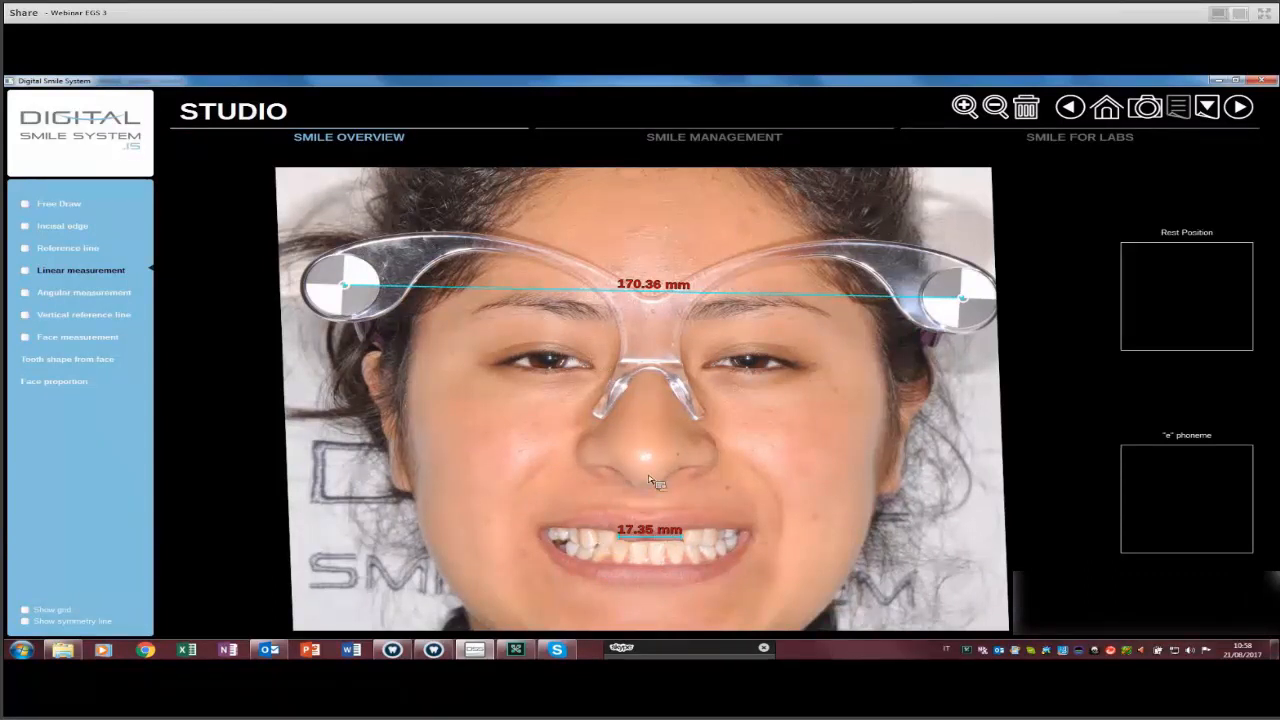
click(634, 507)
scroll(655, 530, up, 3)
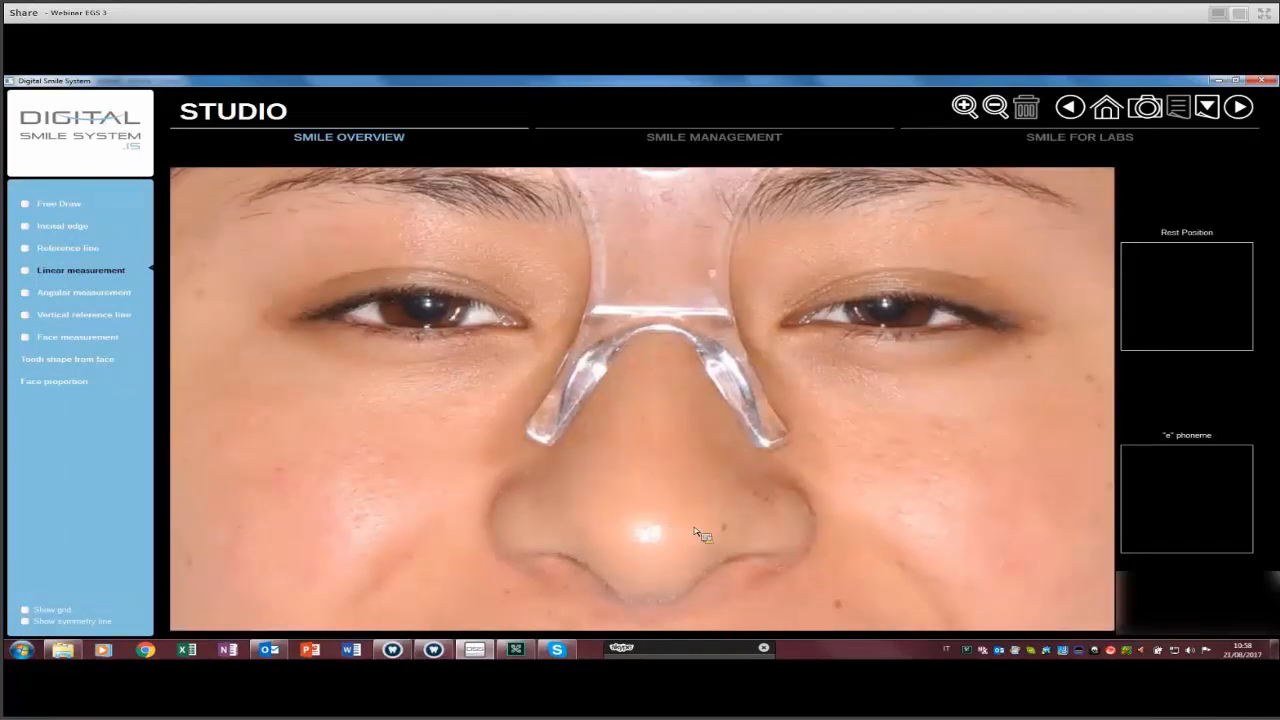
scroll(700, 533, down, 3)
mouse_move(700, 524)
mouse_down()
mouse_move(676, 522)
mouse_move(703, 523)
mouse_up()
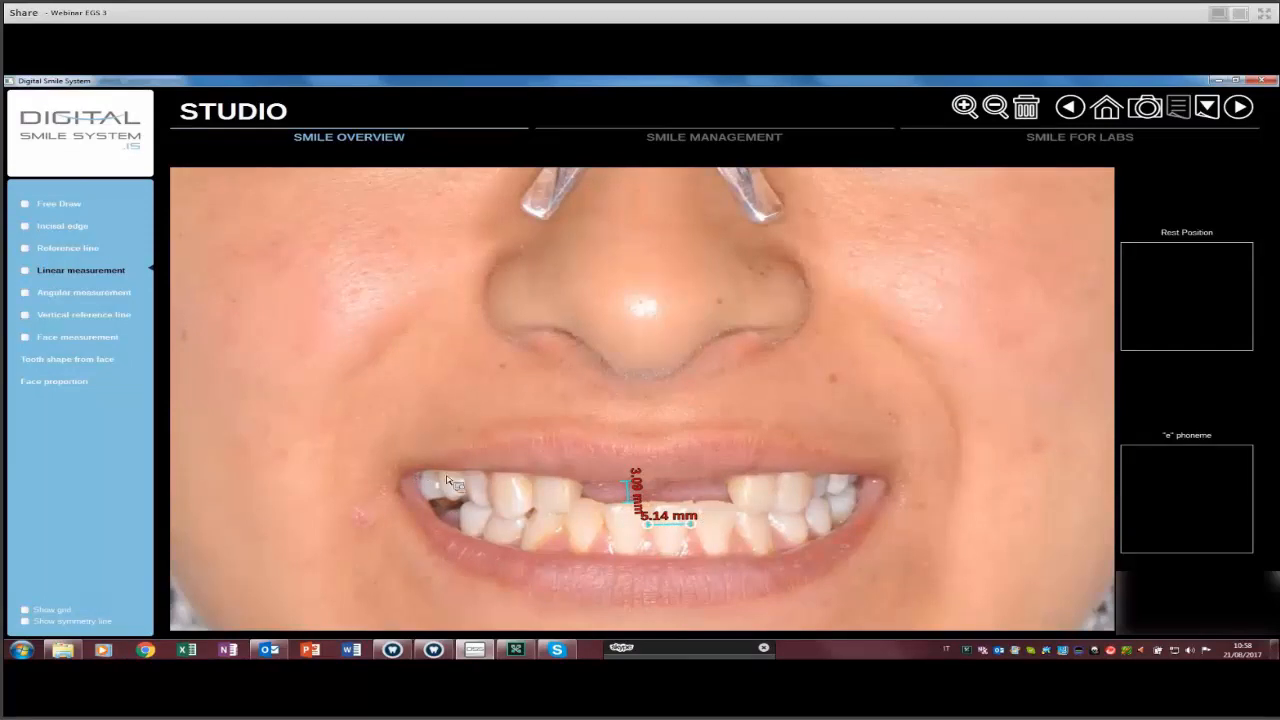
key(Delete)
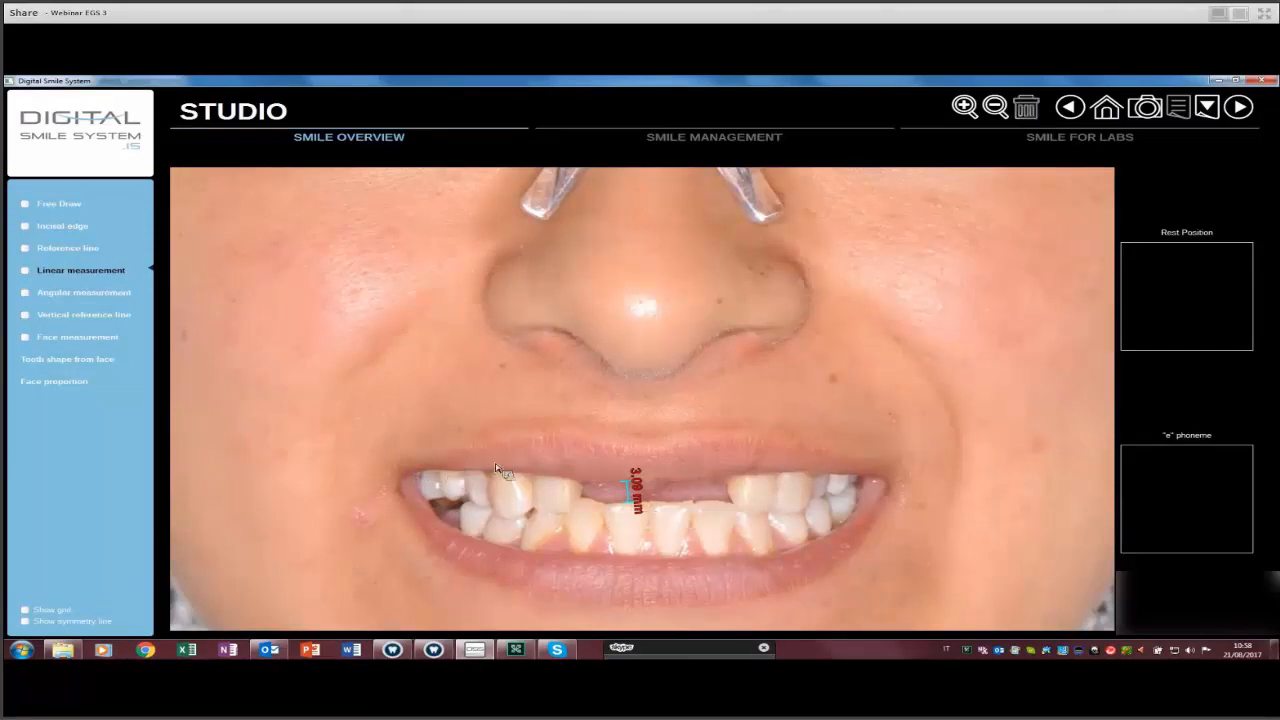
key(Delete)
scroll(630, 205, down, 2)
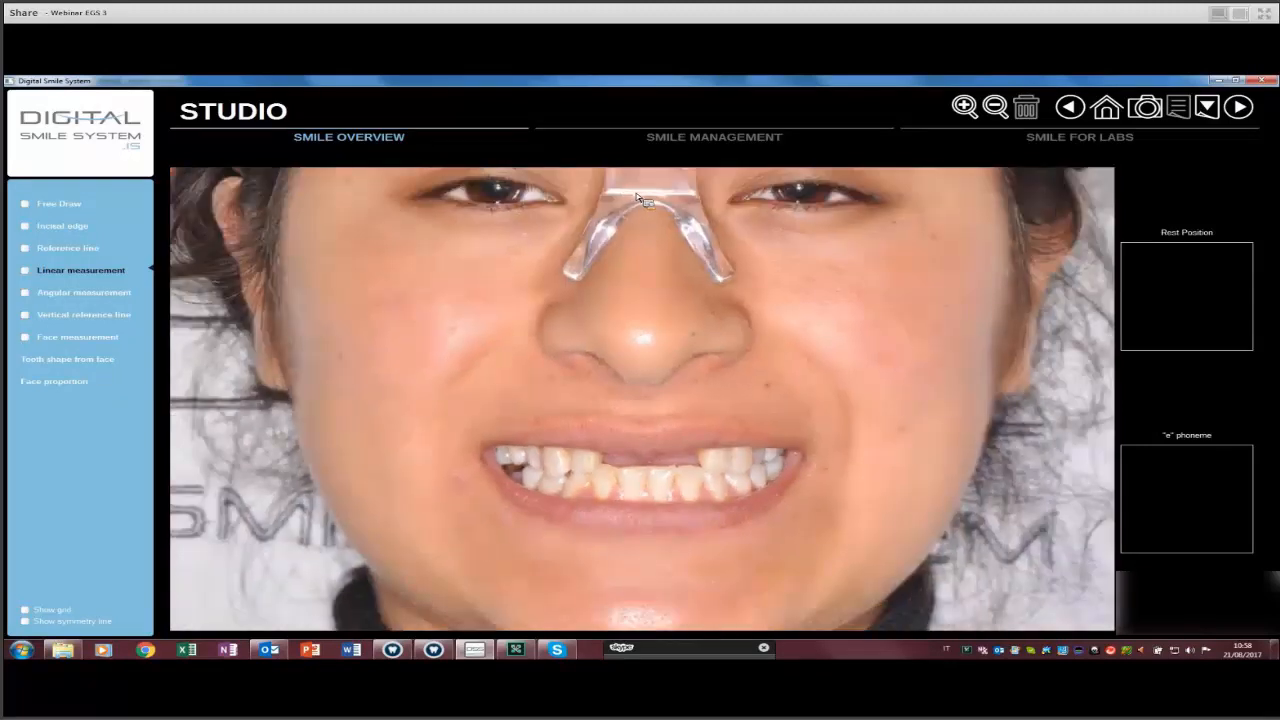
scroll(635, 199, down, 1)
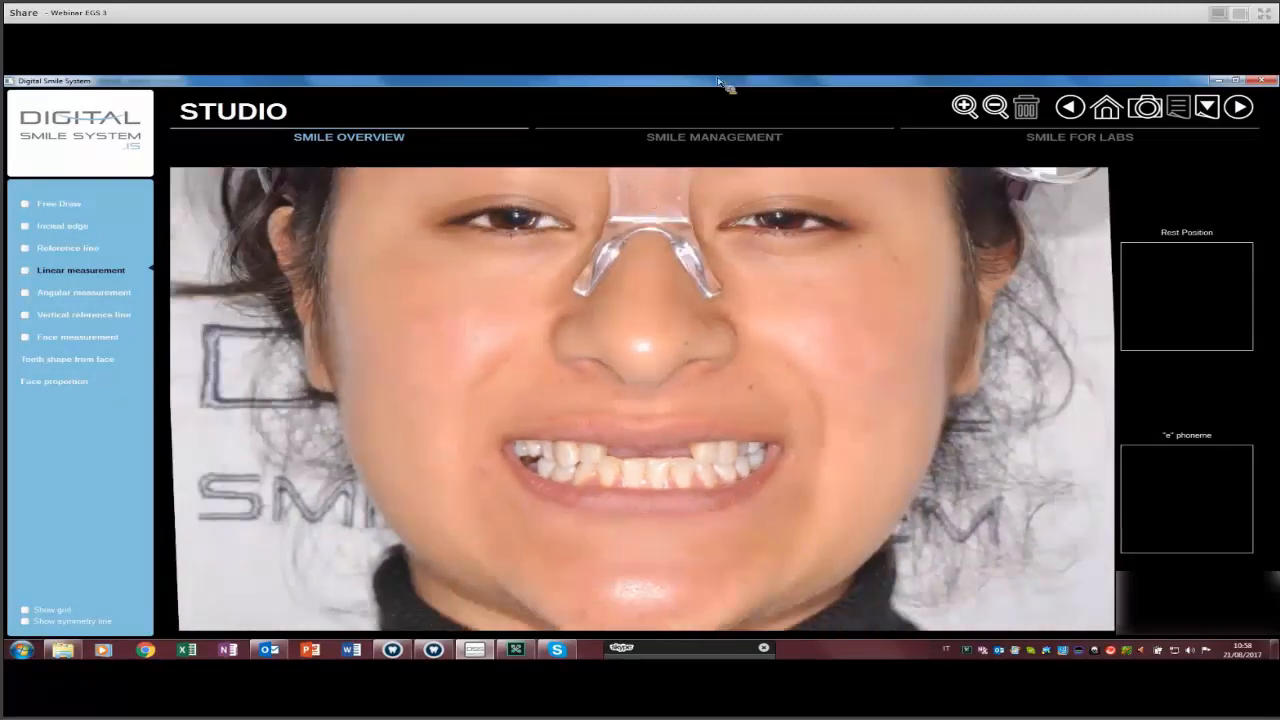
scroll(641, 196, down, 2)
Delete the 170.36 mm measurement line and the horizontal reference line.
click(661, 406)
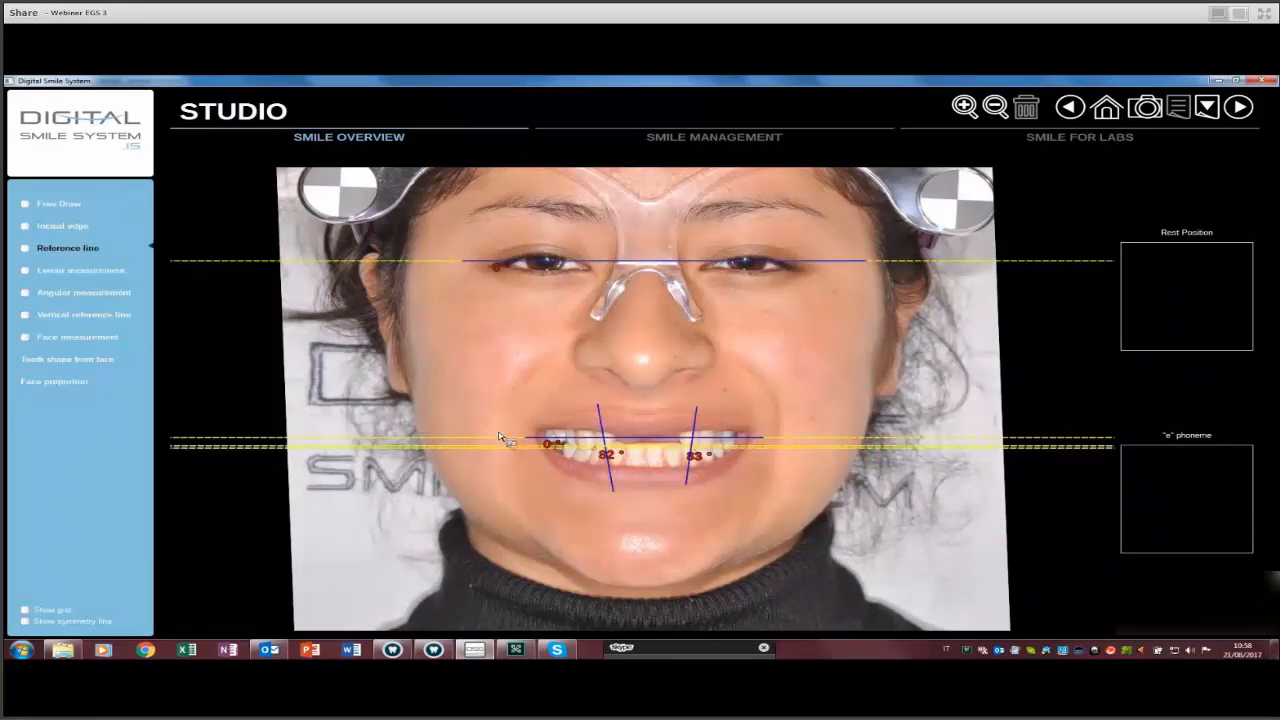
scroll(494, 423, up, 2)
scroll(494, 423, up, 6)
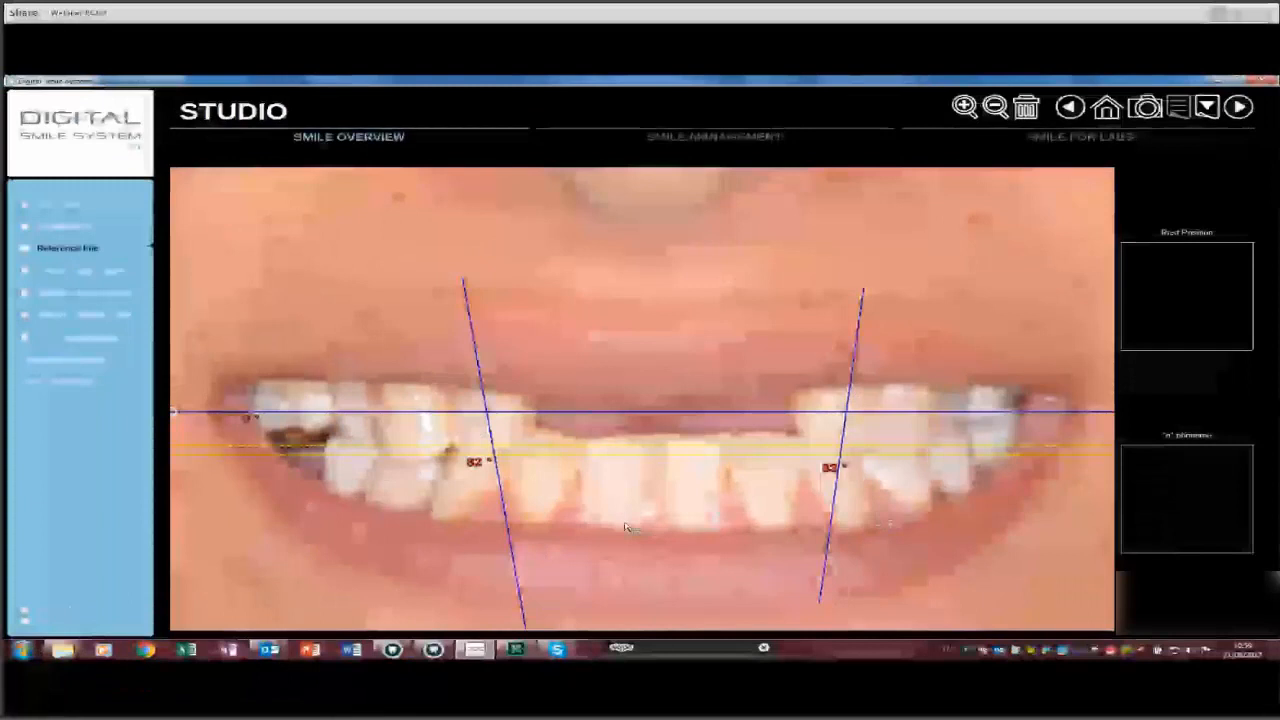
key(Delete)
key(Delete)
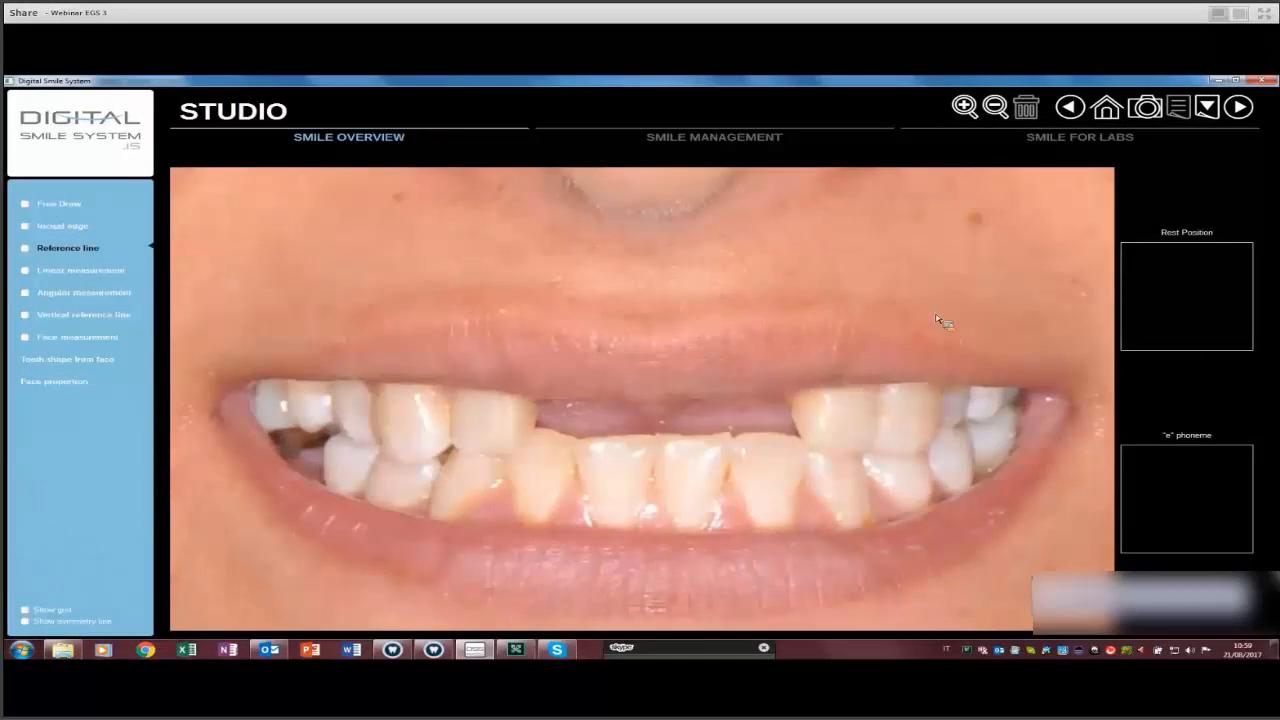
Draw angle reference lines through the left and right teeth, adjusting the right one to 84°.
drag(374, 321, 405, 512)
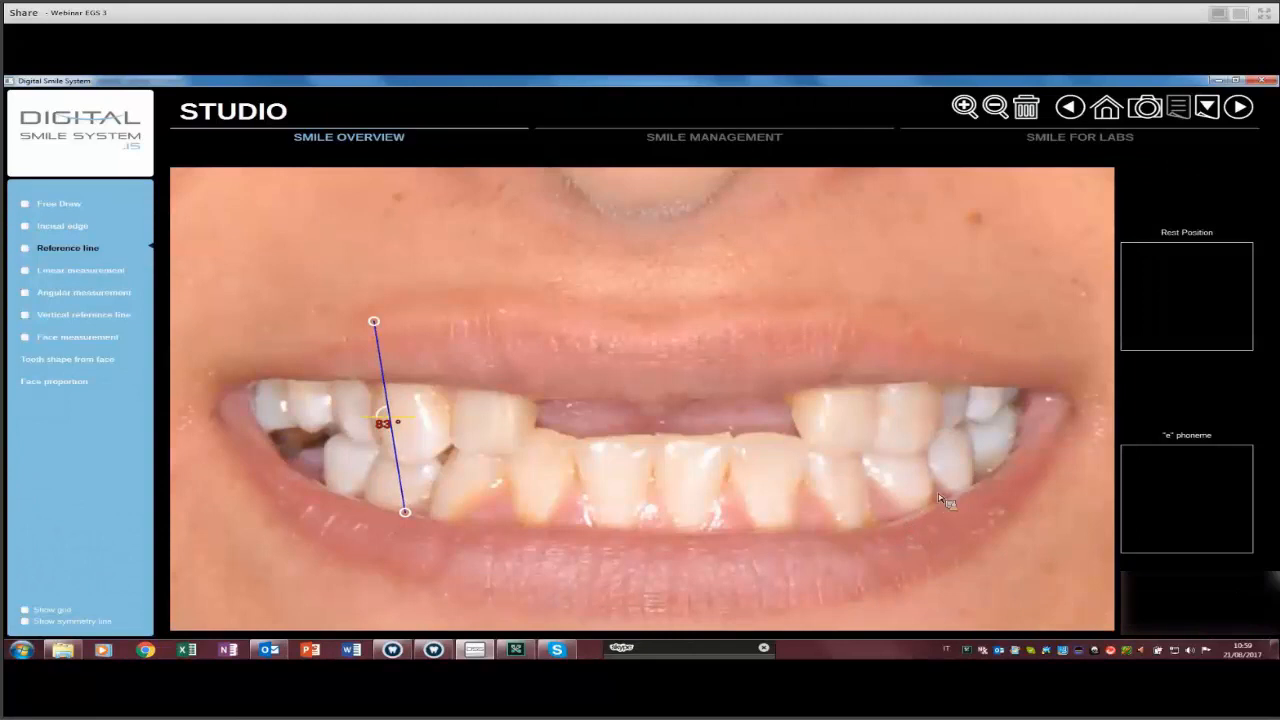
drag(927, 314, 905, 524)
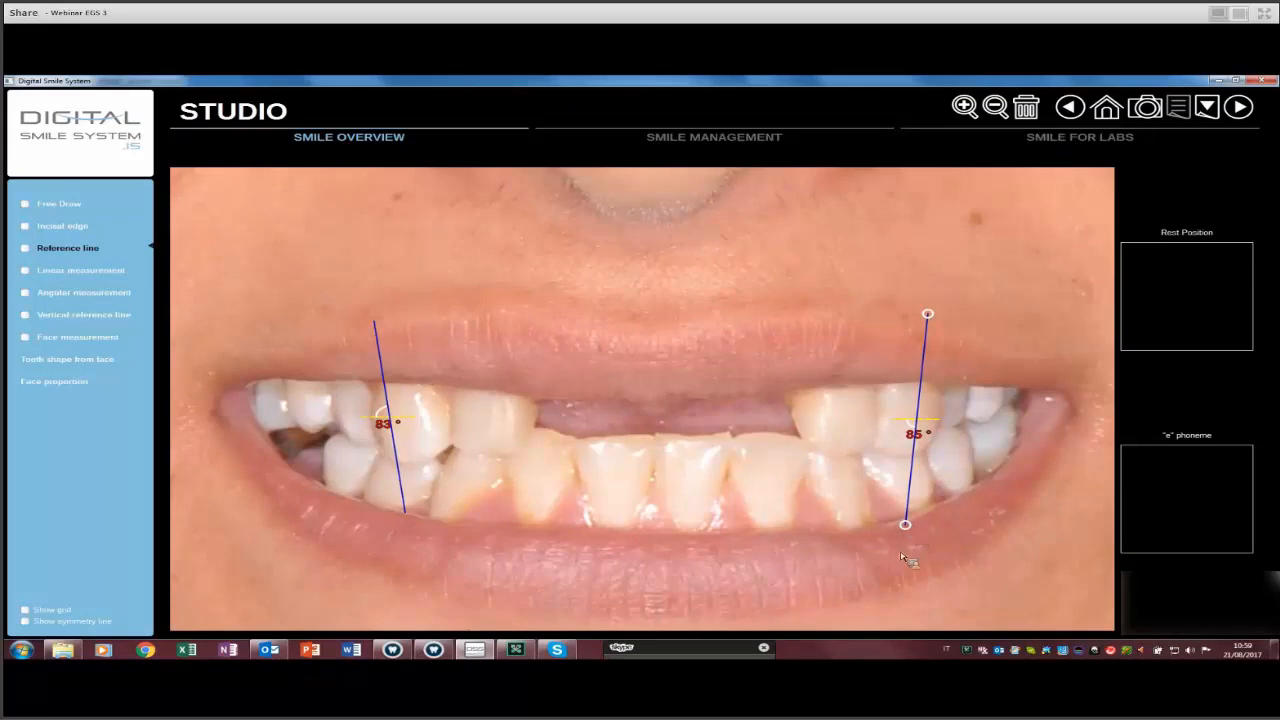
drag(905, 524, 898, 525)
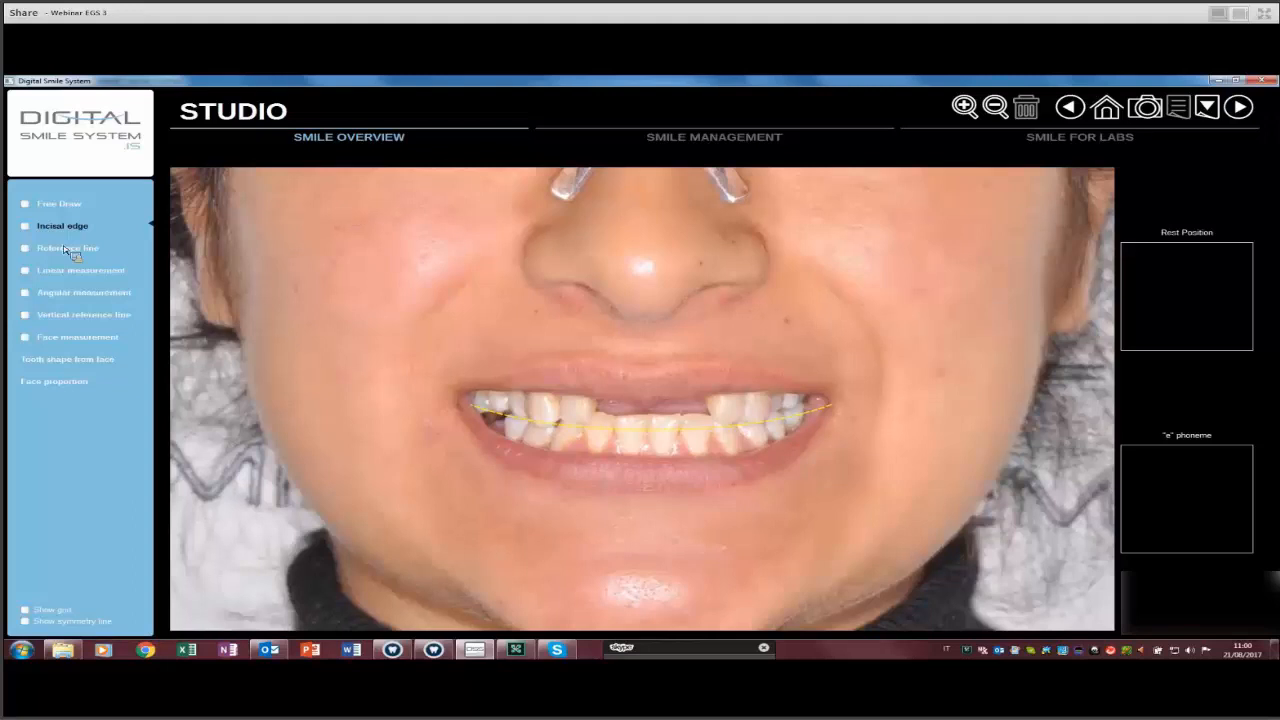
Delete the existing incisal-edge curve and show the facial symmetry midline.
click(65, 232)
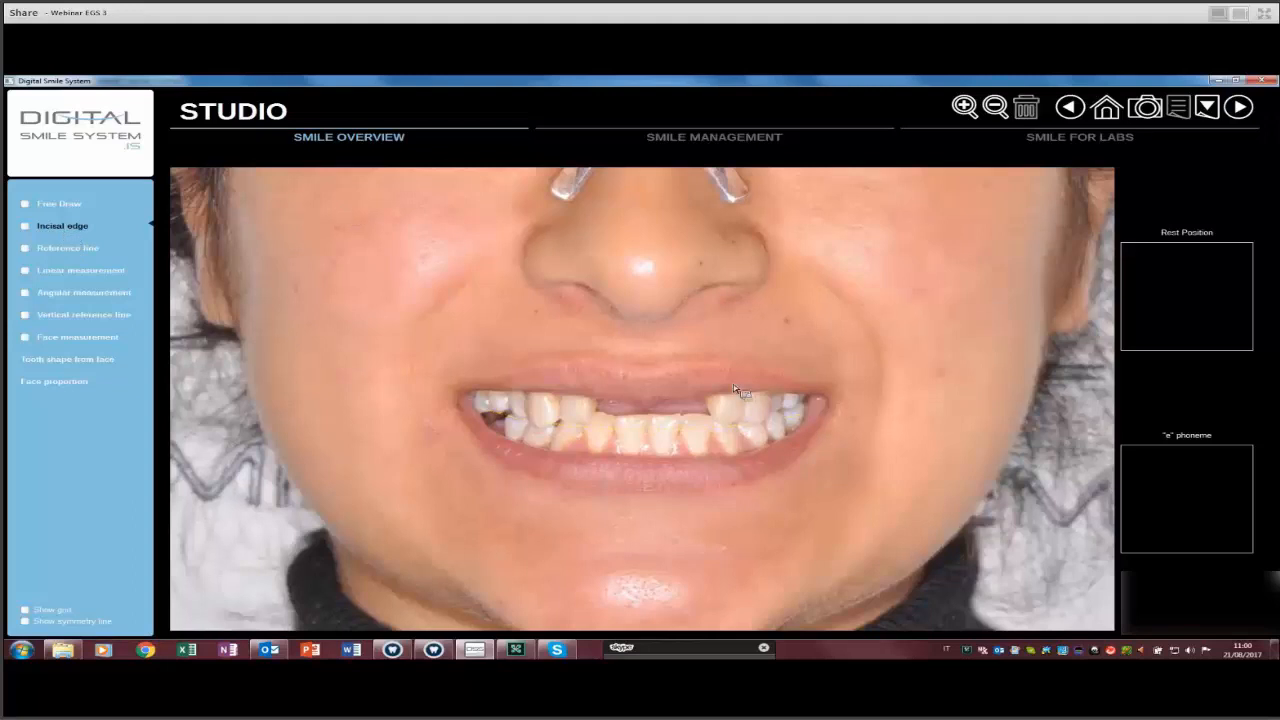
click(652, 380)
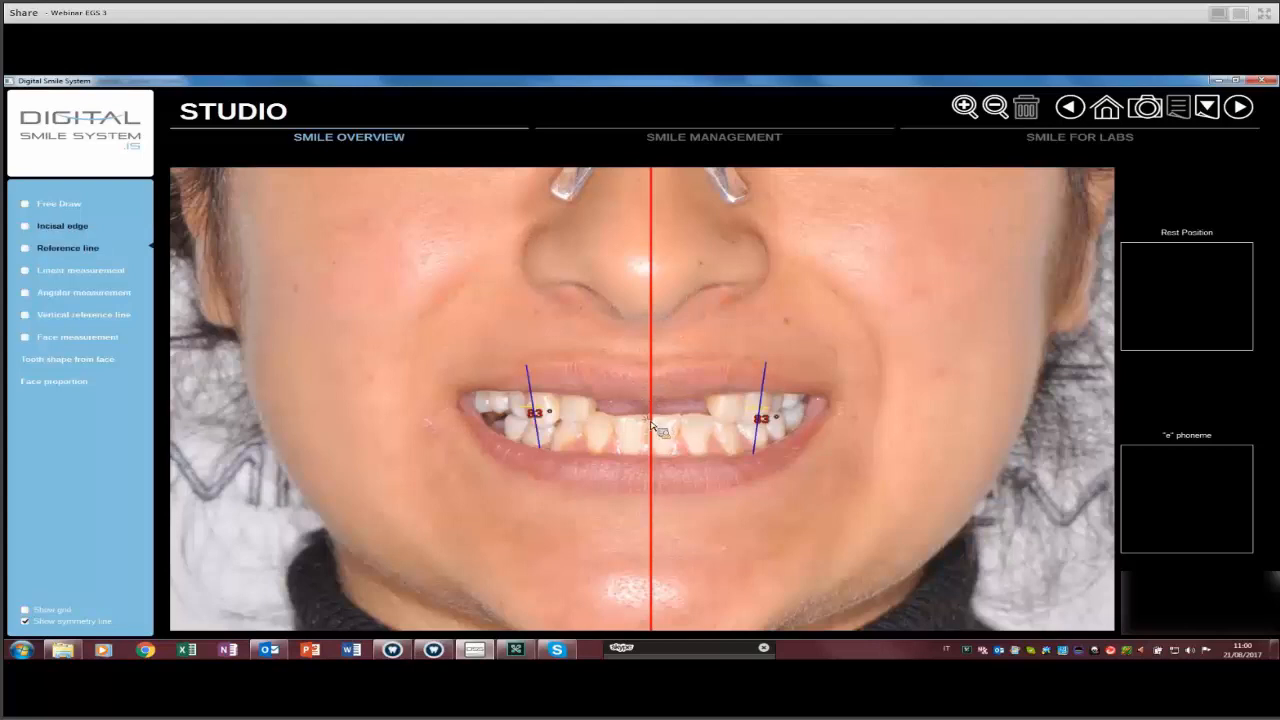
scroll(630, 428, down, 2)
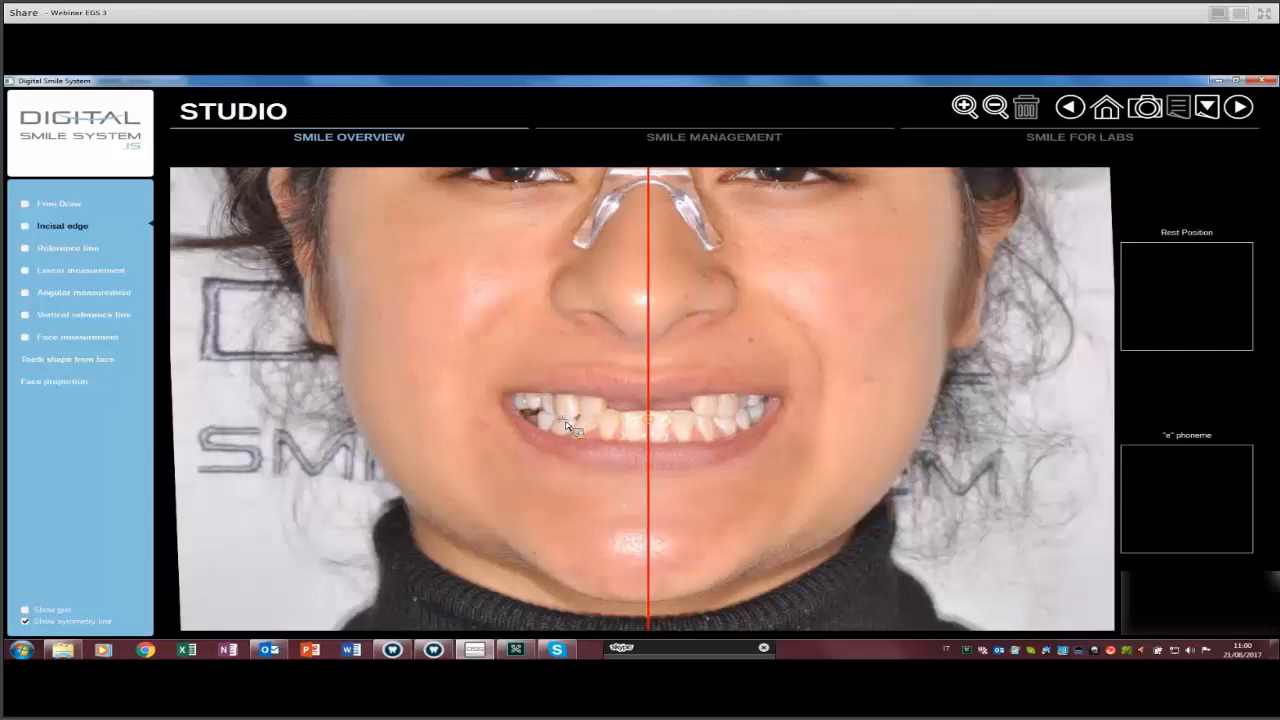
Draw a new incisal-edge curve along the teeth and raise its middle point to flatten it.
click(649, 427)
scroll(649, 424, down, 2)
click(649, 424)
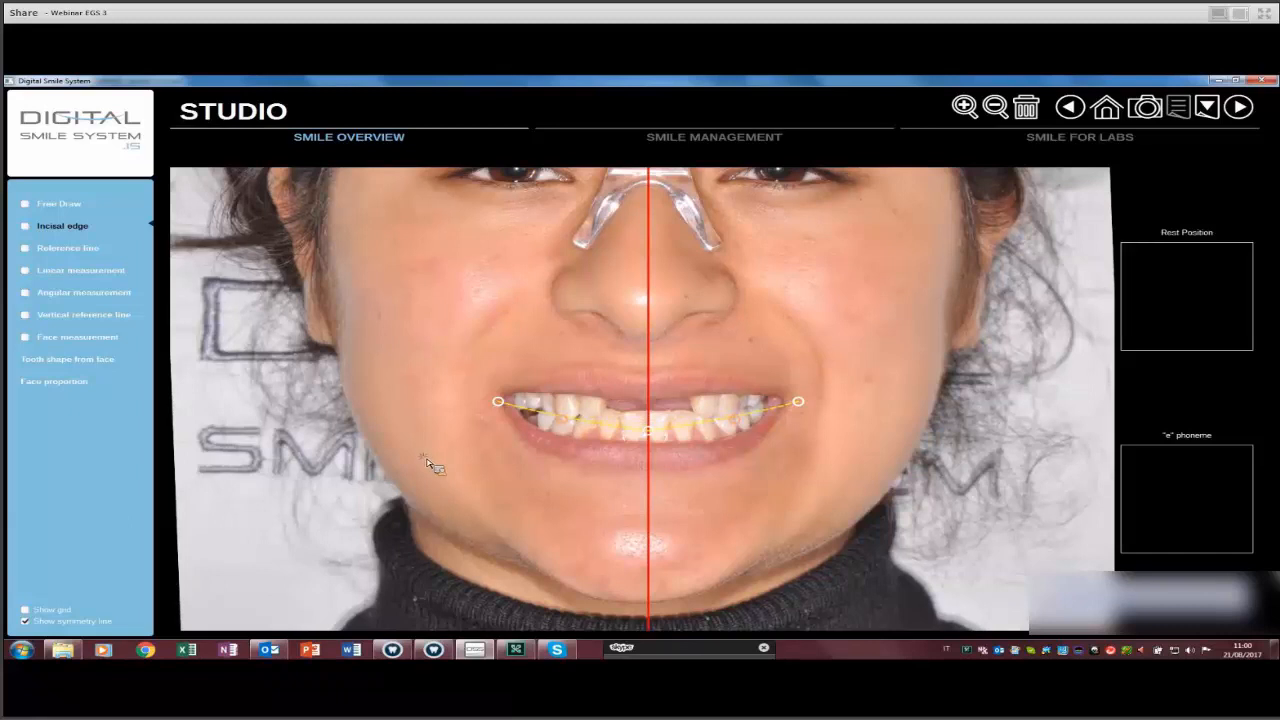
scroll(608, 477, up, 5)
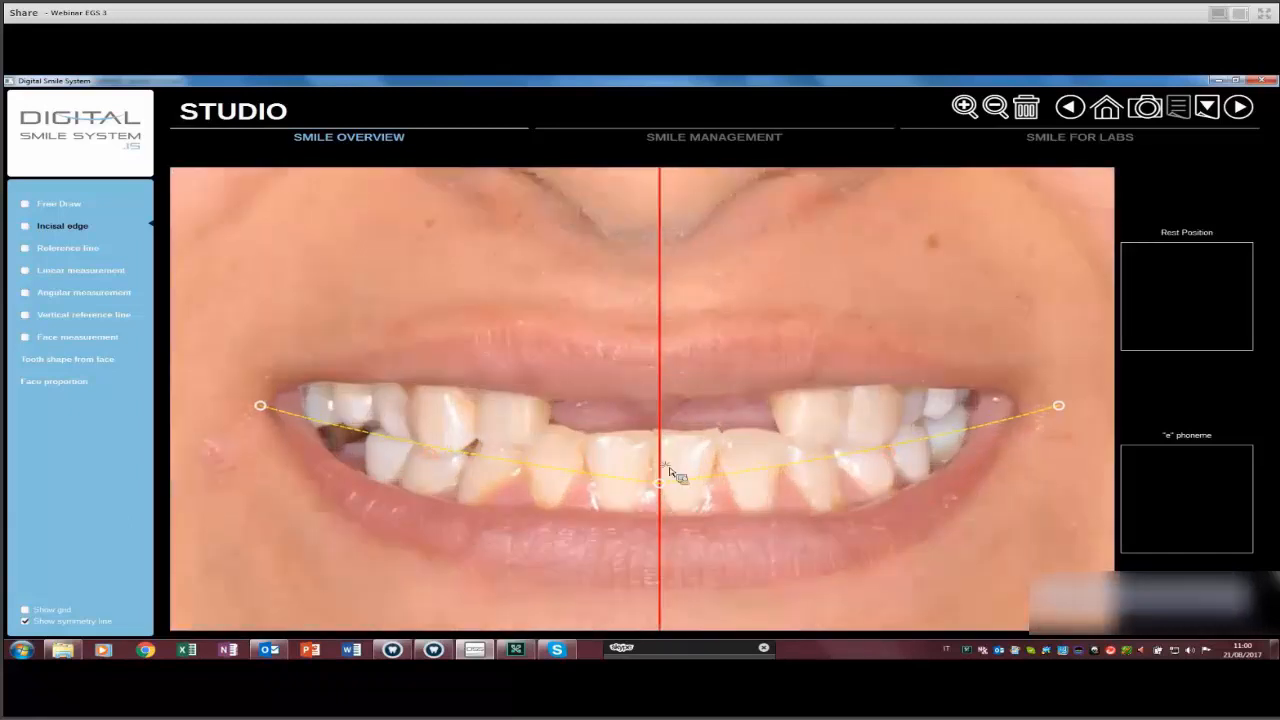
drag(660, 473, 658, 462)
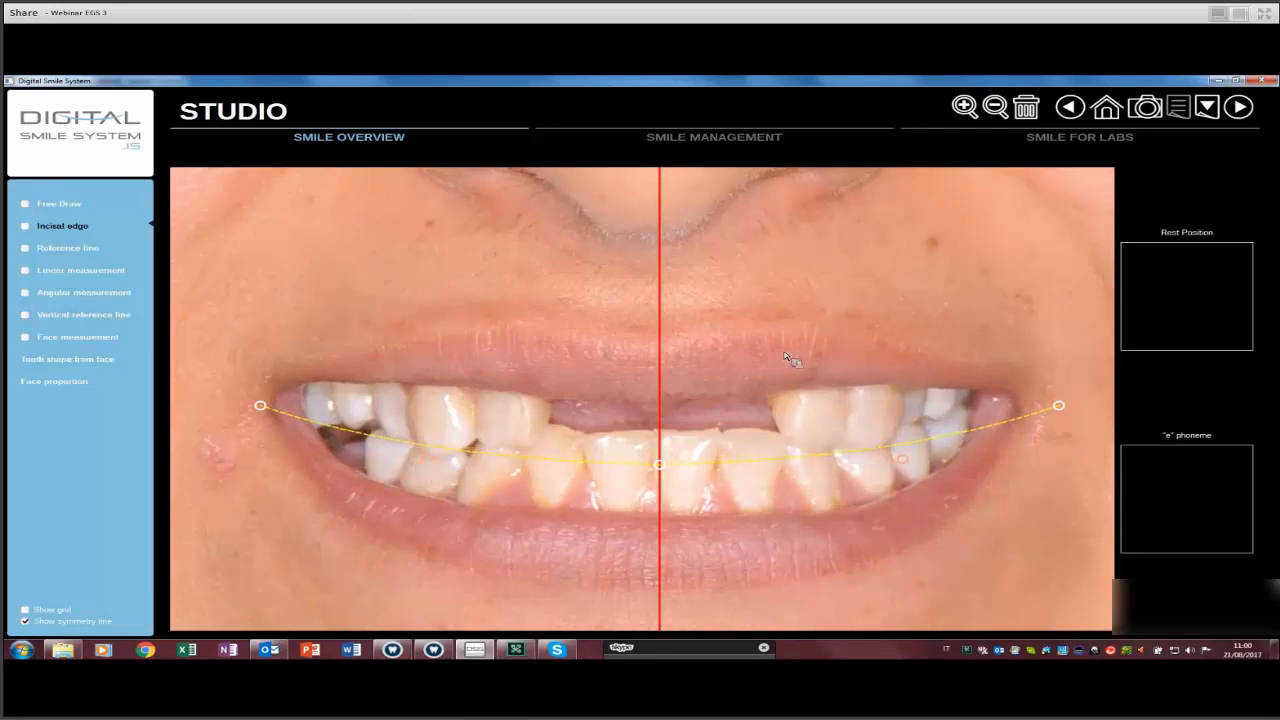
scroll(791, 347, down, 2)
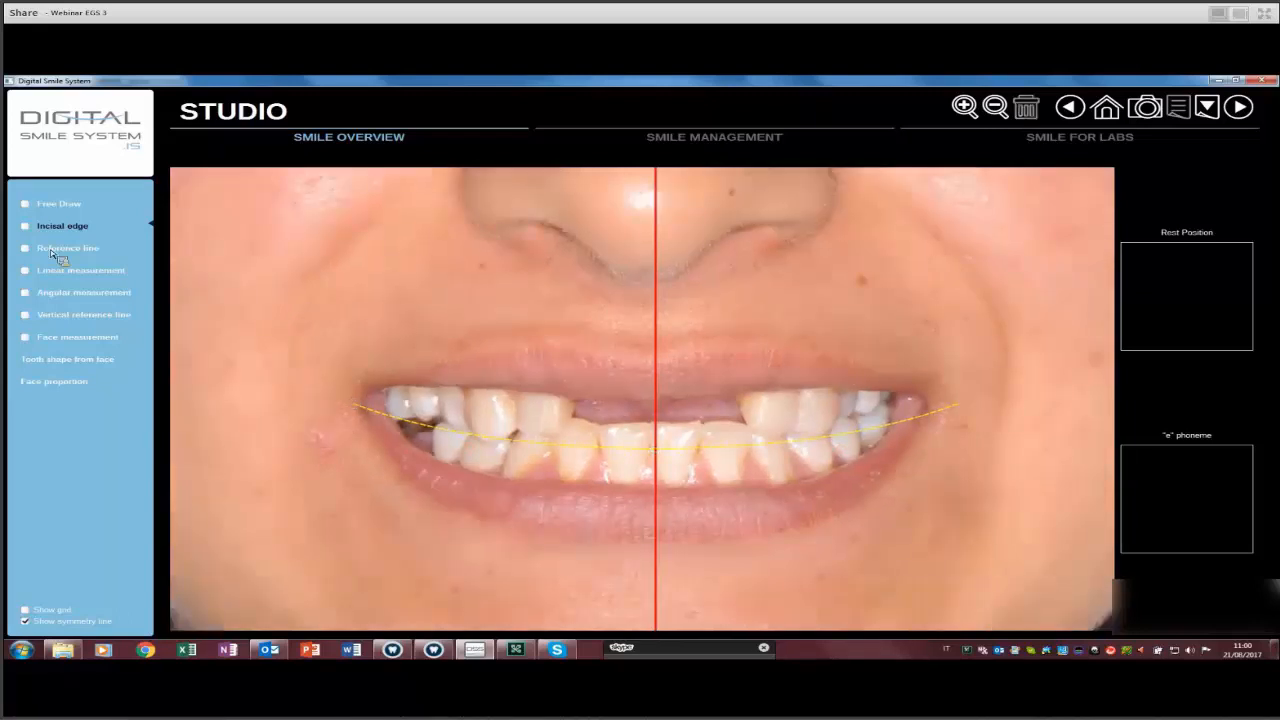
Show the incisal-edge curve and draw a 0° reference line between the mouth corners.
scroll(380, 414, down, 1)
scroll(184, 311, down, 2)
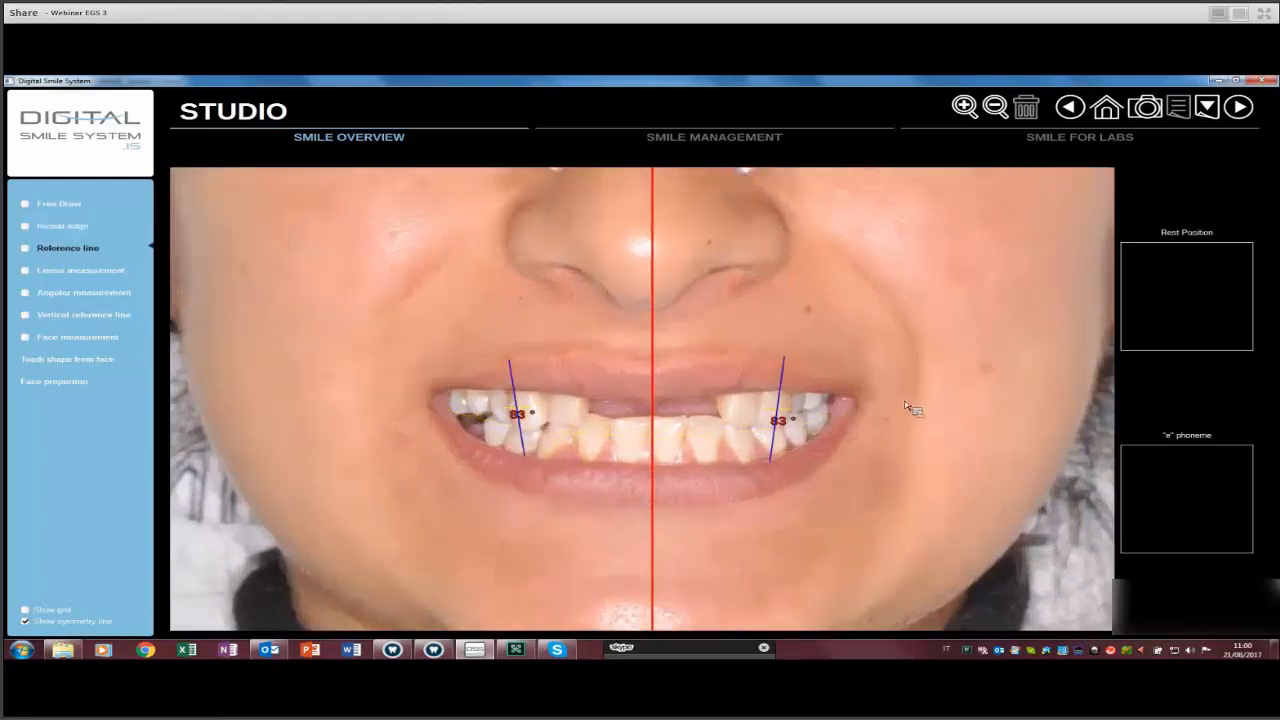
click(423, 406)
click(418, 401)
click(896, 401)
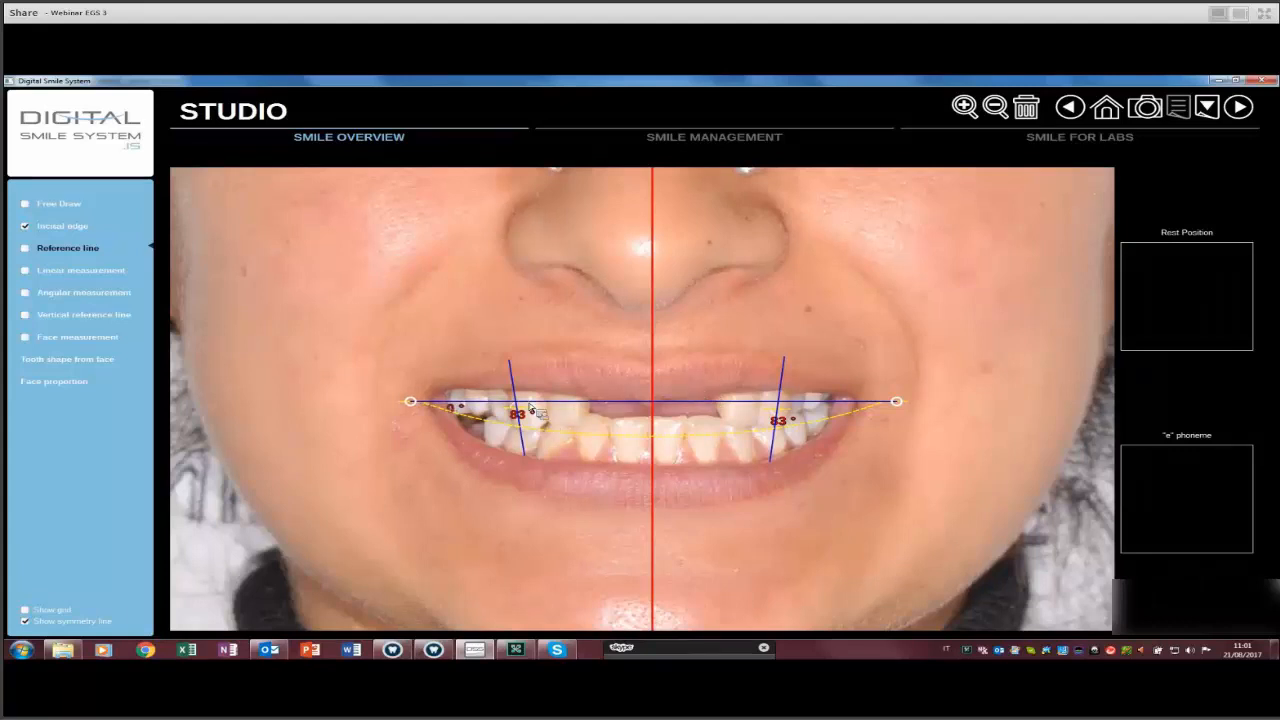
scroll(532, 408, down, 3)
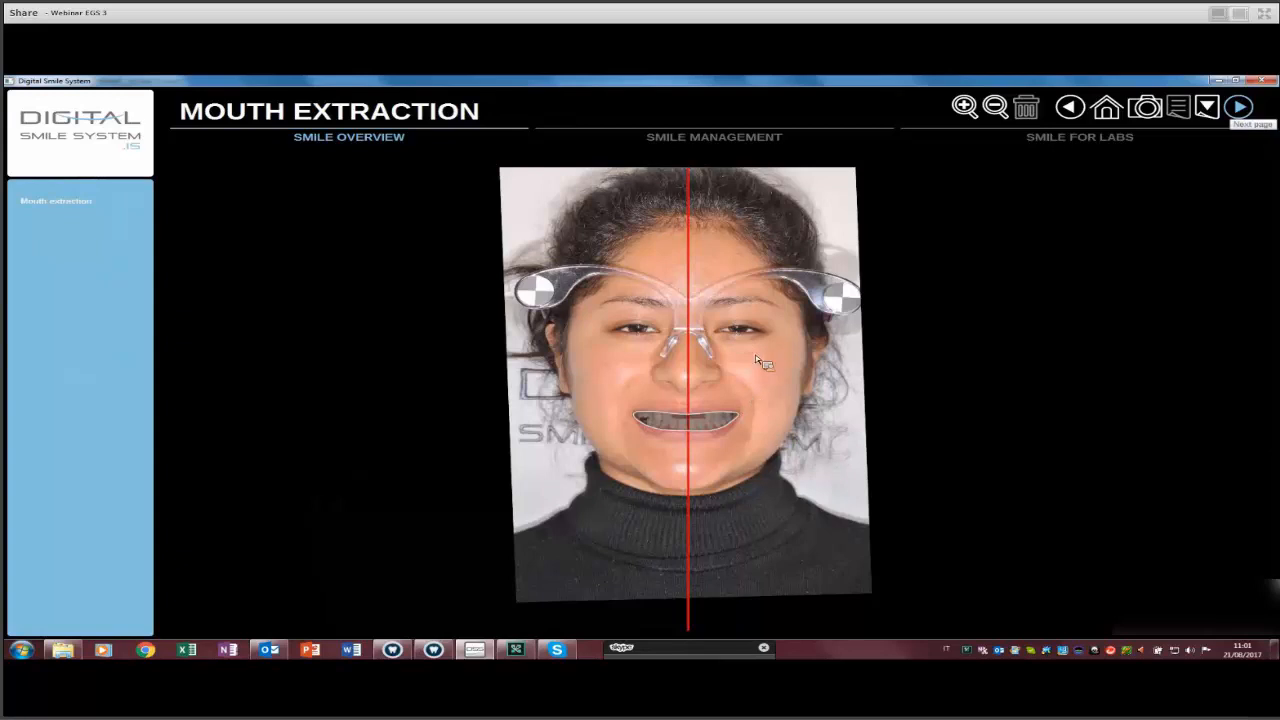
Centre the mouth in view and request deletion of the current mouth extraction.
scroll(757, 363, up, 5)
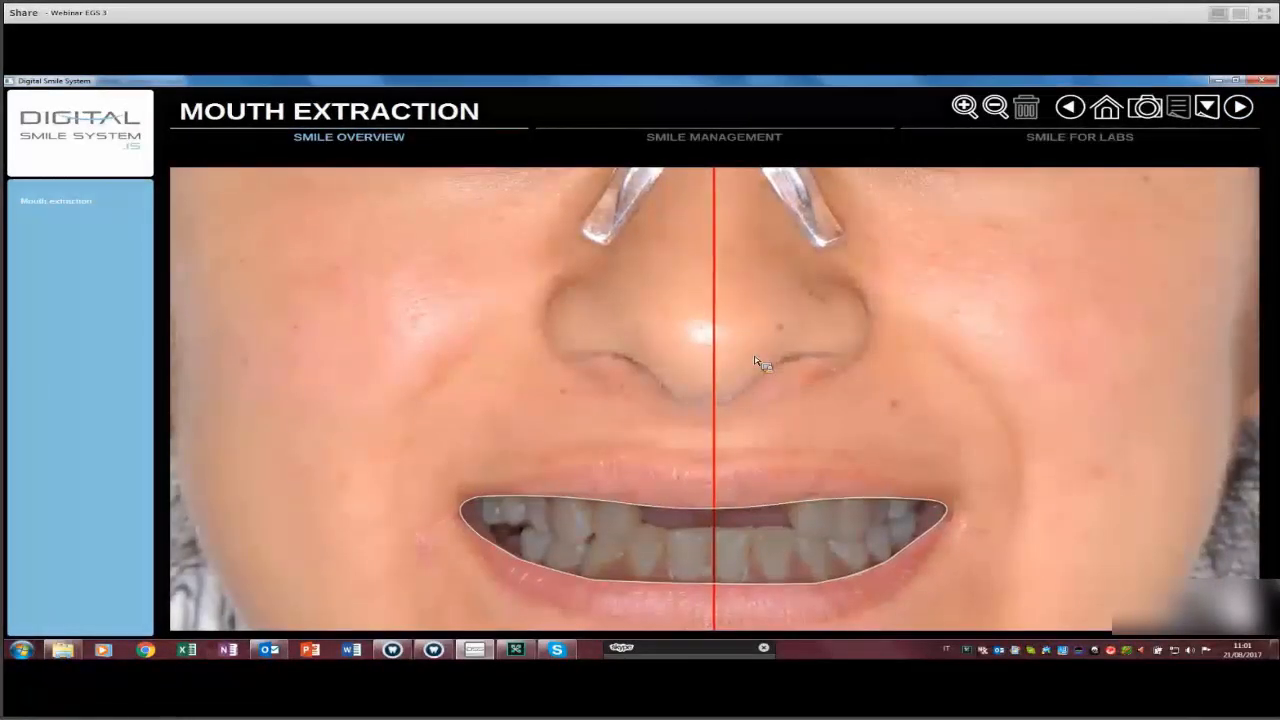
drag(755, 361, 747, 270)
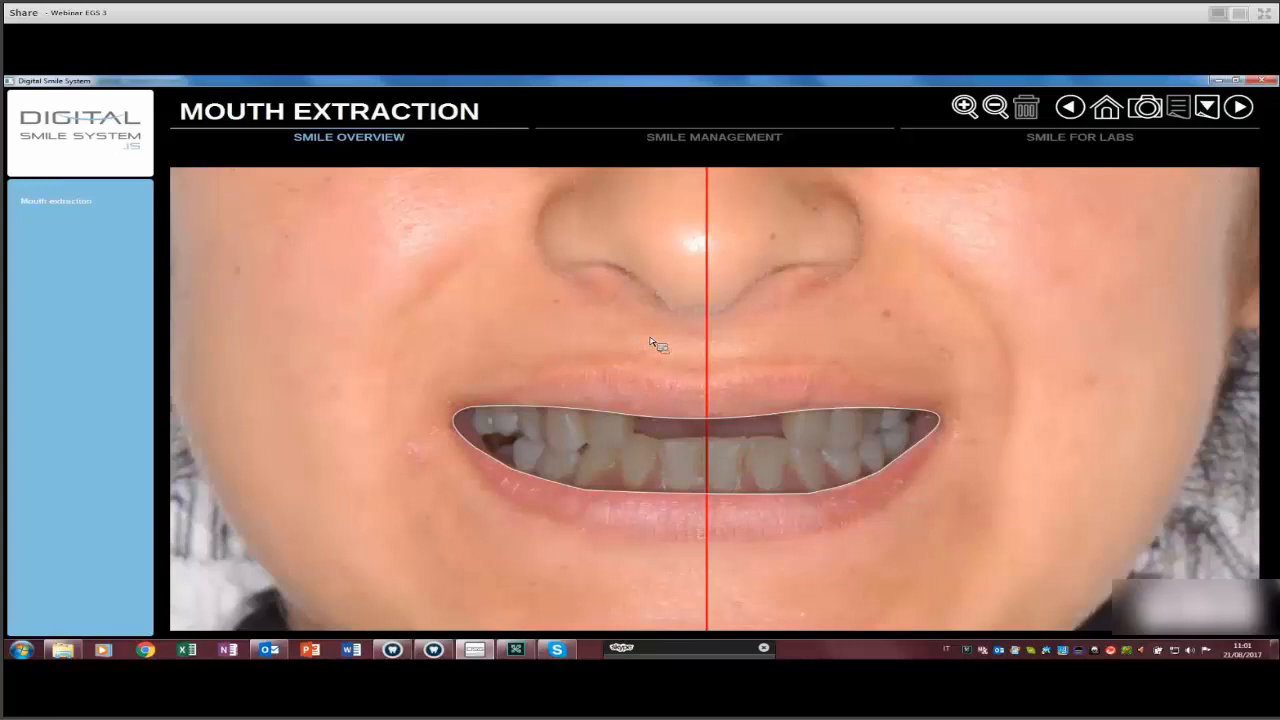
scroll(650, 341, down, 3)
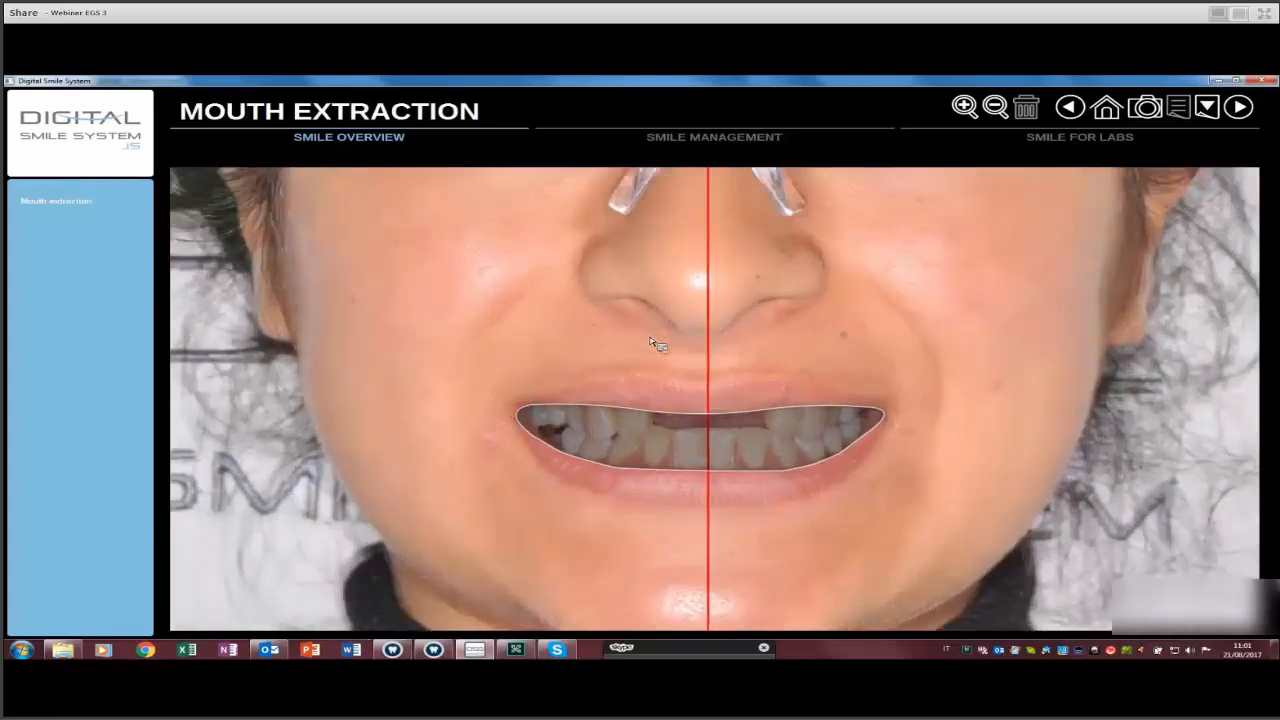
scroll(650, 341, up, 2)
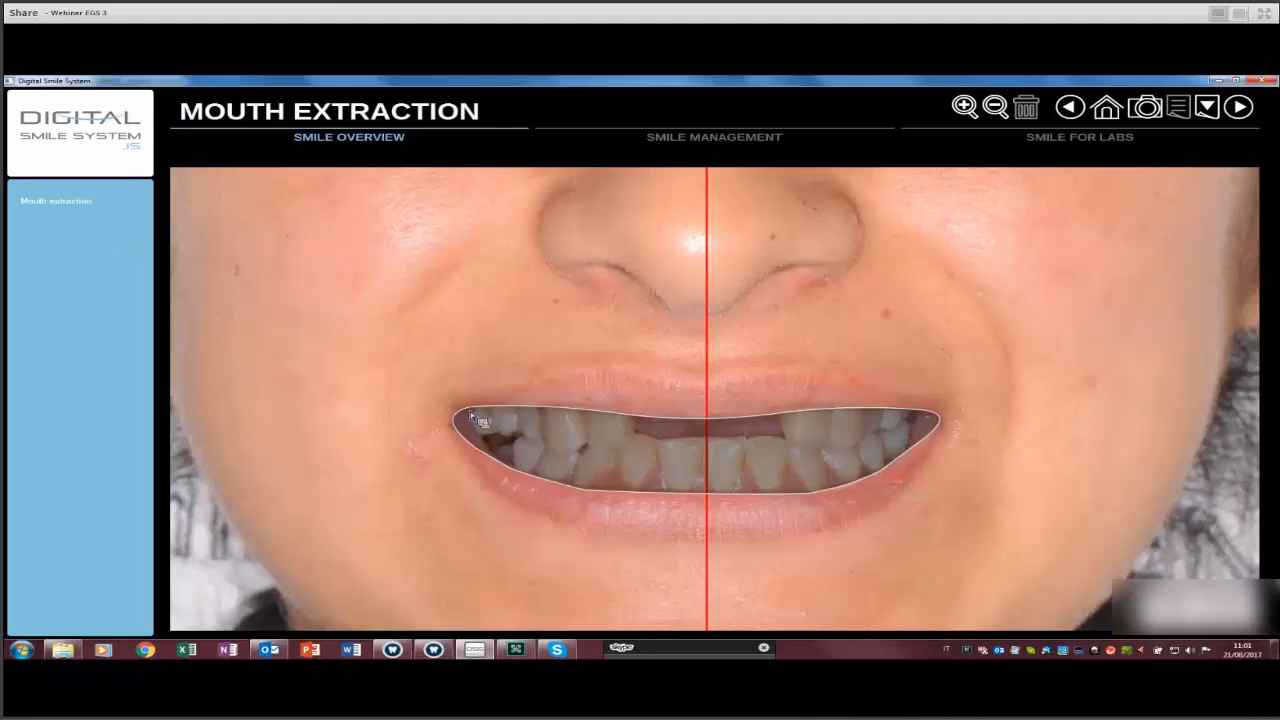
click(781, 420)
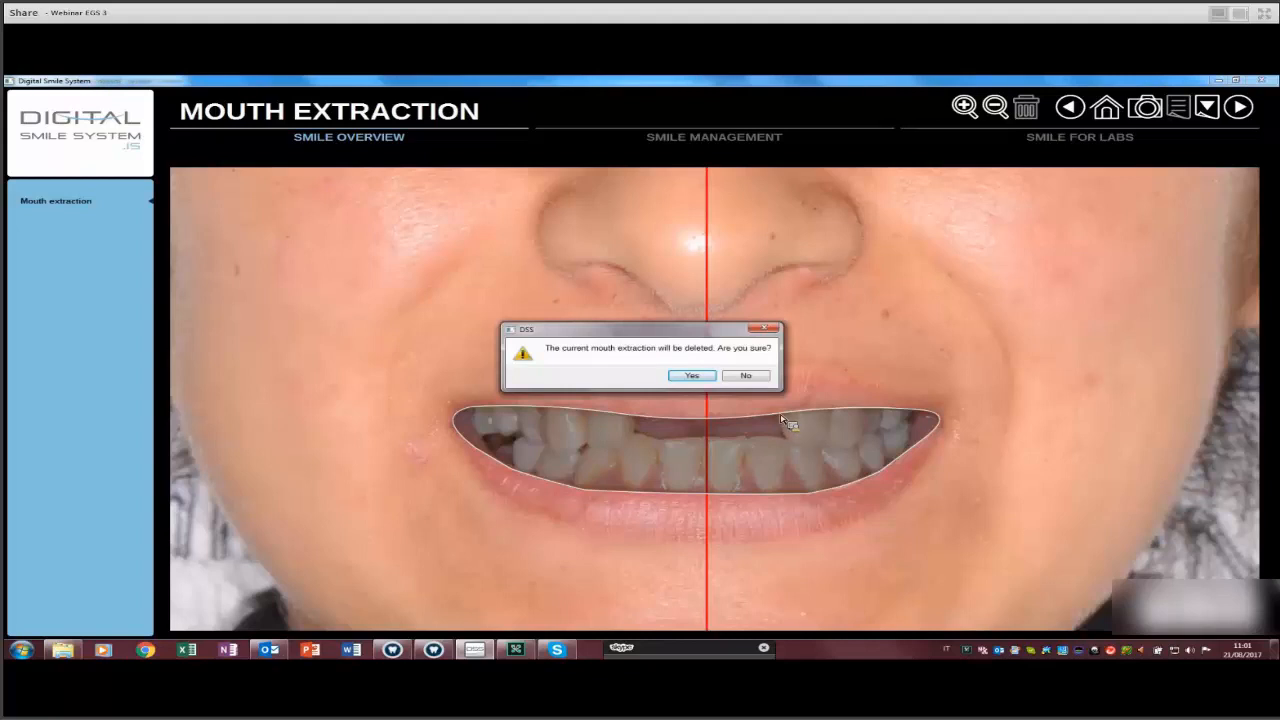
Confirm deleting the mouth extraction.
key(Return)
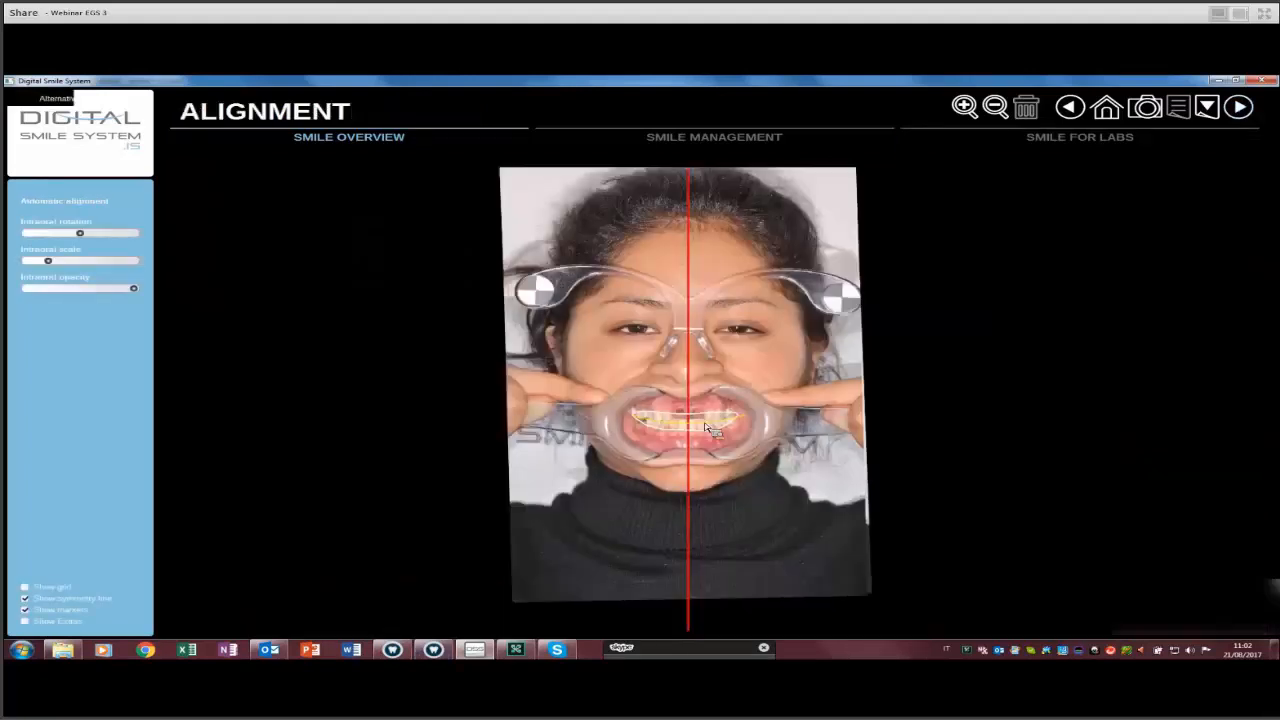
Zoom onto the teeth and lower the Intraoral photo opacity to check its alignment over the face.
scroll(585, 402, up, 4)
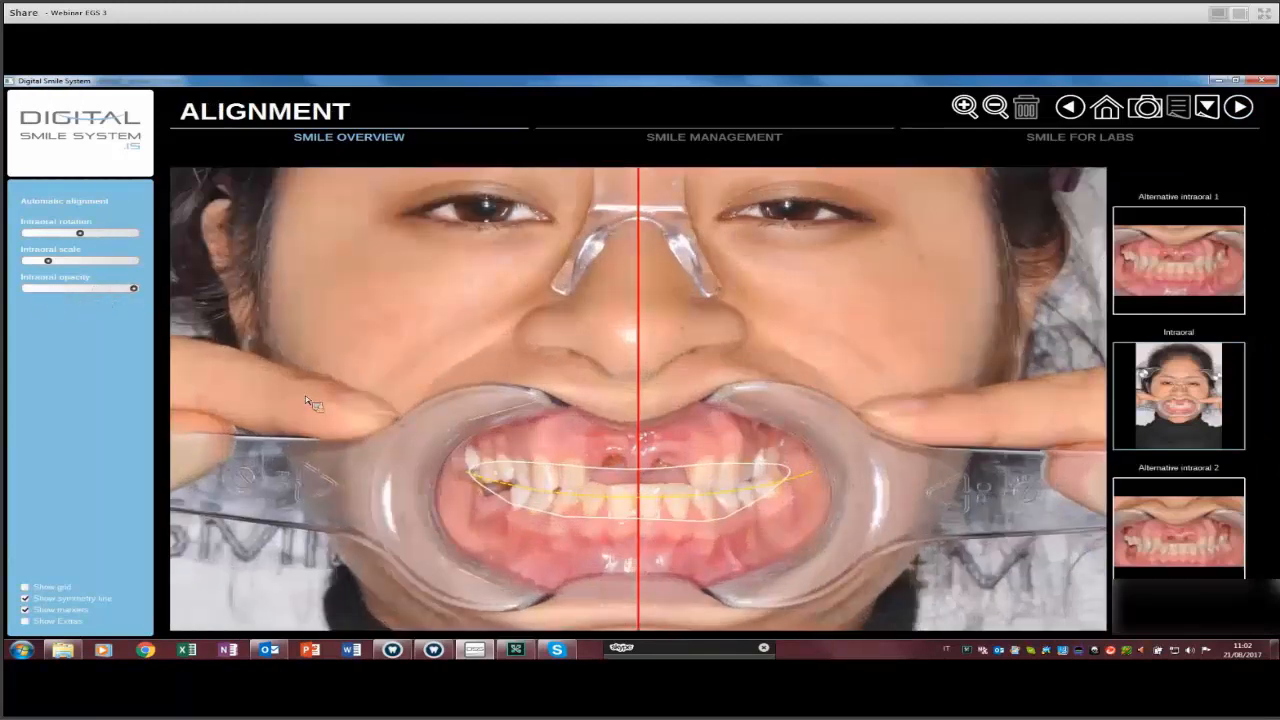
drag(504, 518, 514, 458)
scroll(514, 458, up, 4)
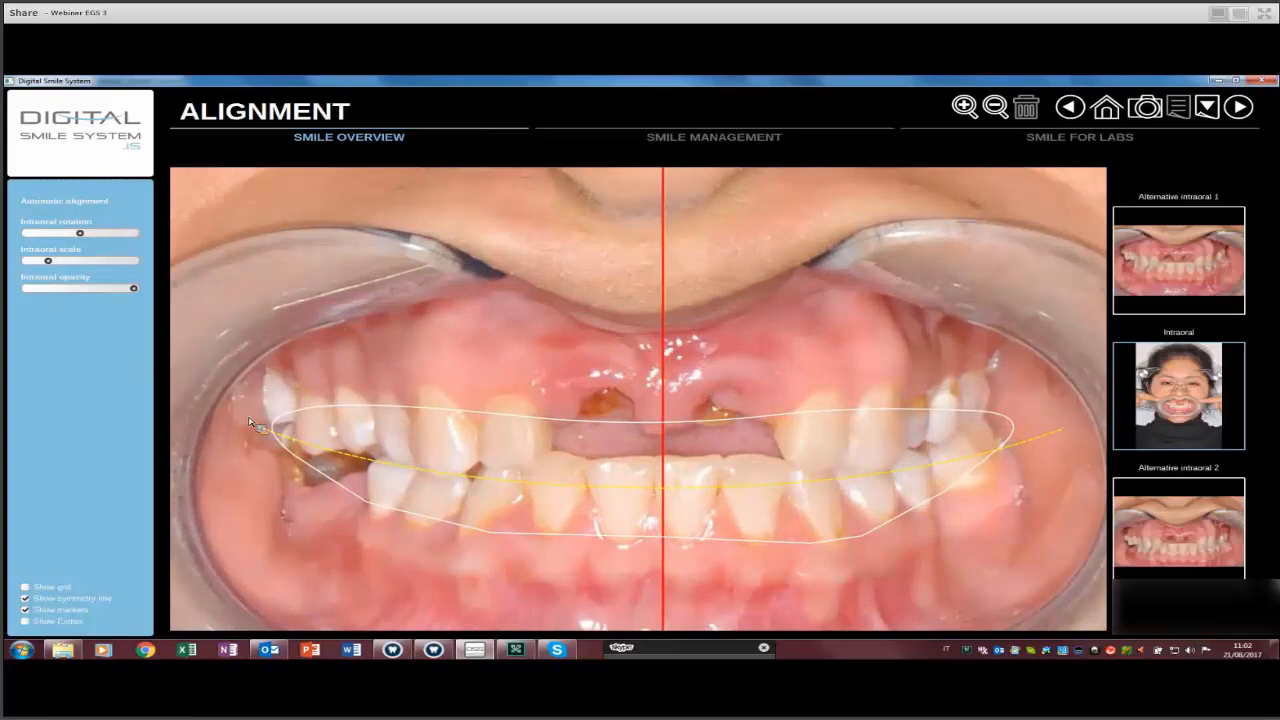
drag(134, 290, 26, 289)
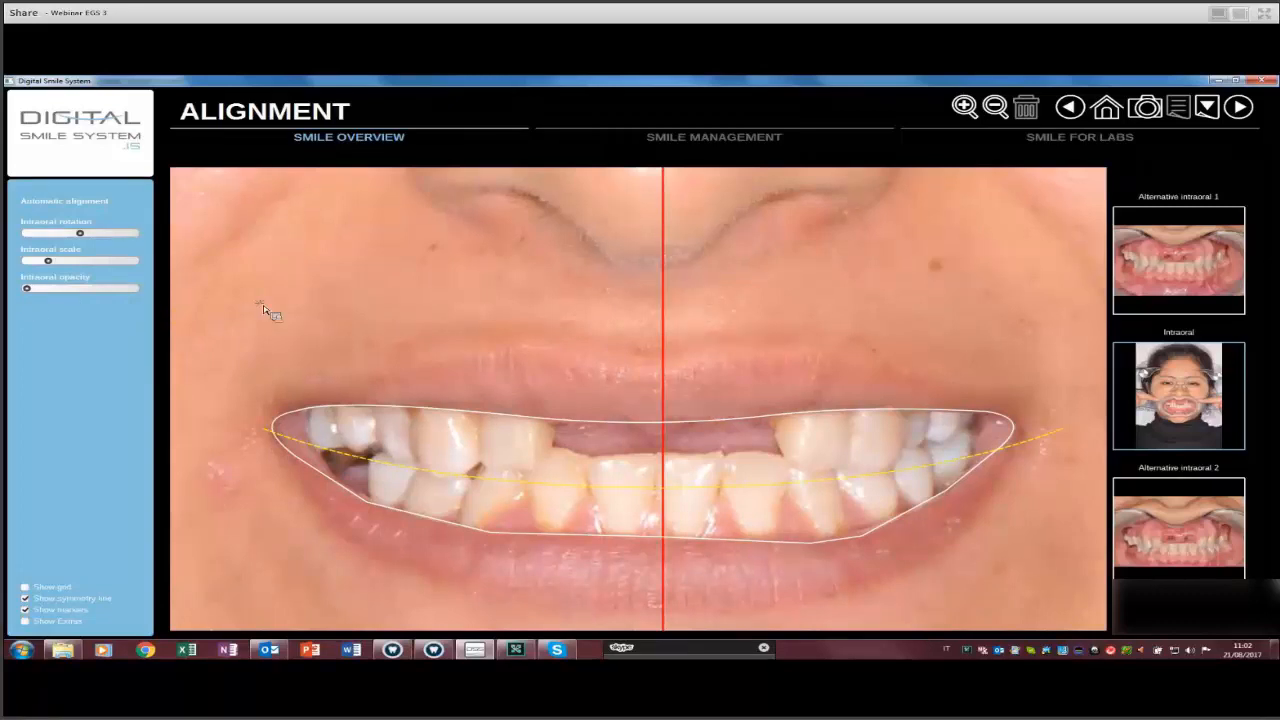
scroll(666, 453, up, 10)
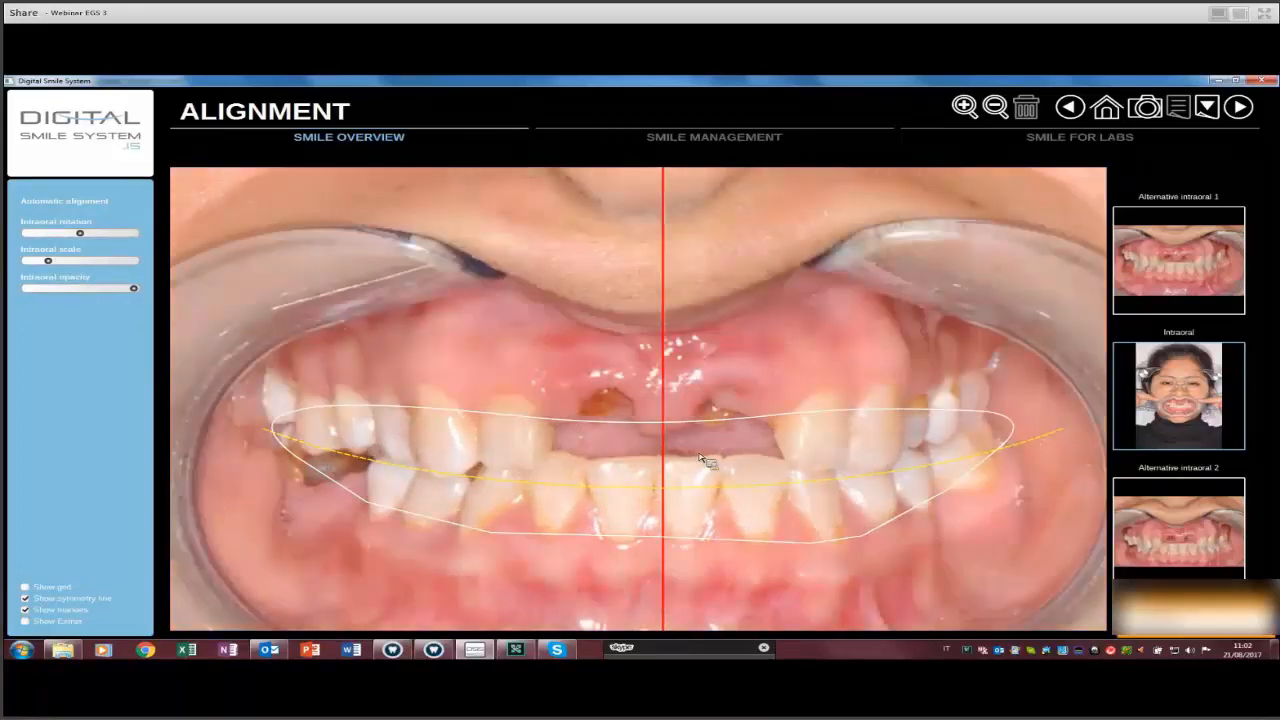
scroll(806, 458, down, 10)
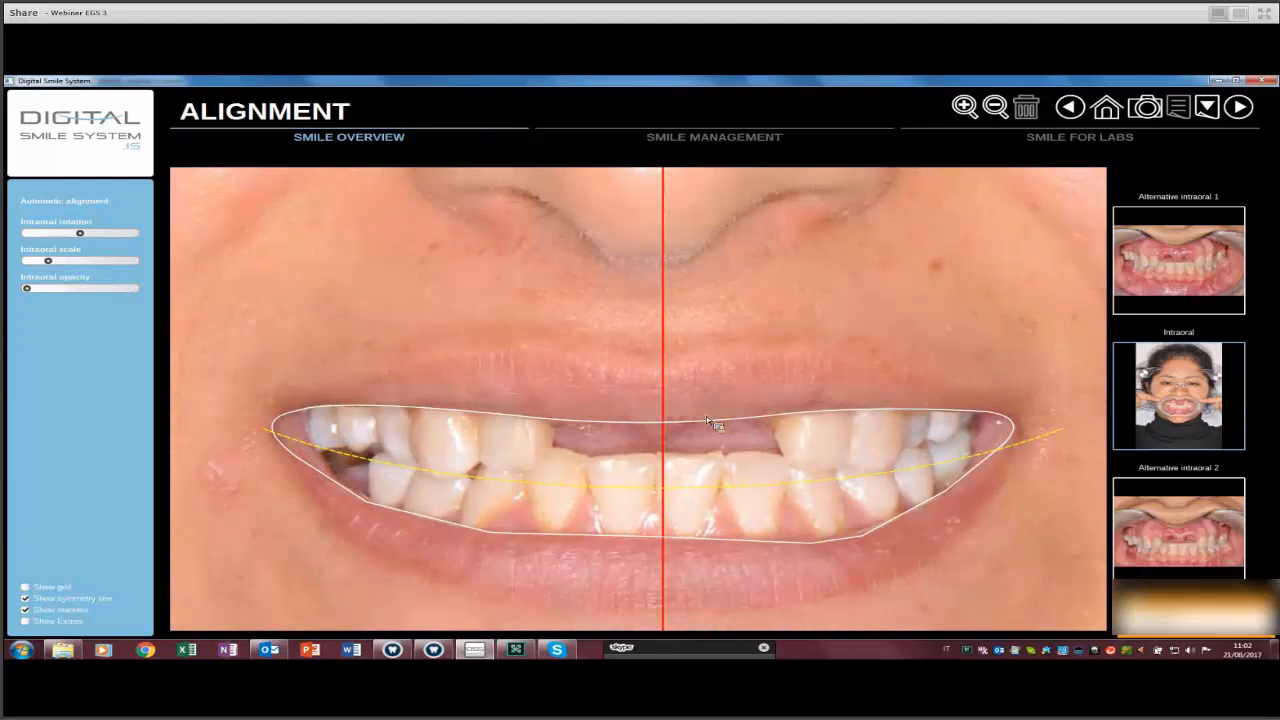
scroll(820, 418, up, 10)
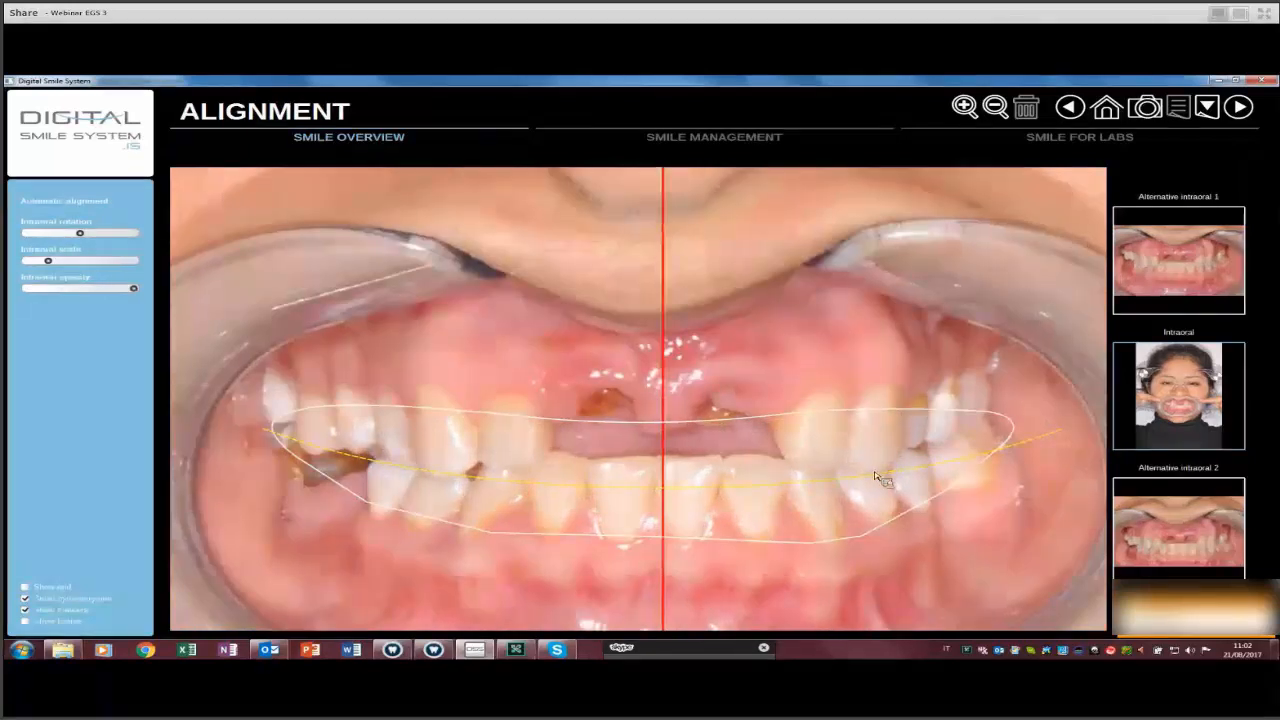
scroll(687, 521, down, 3)
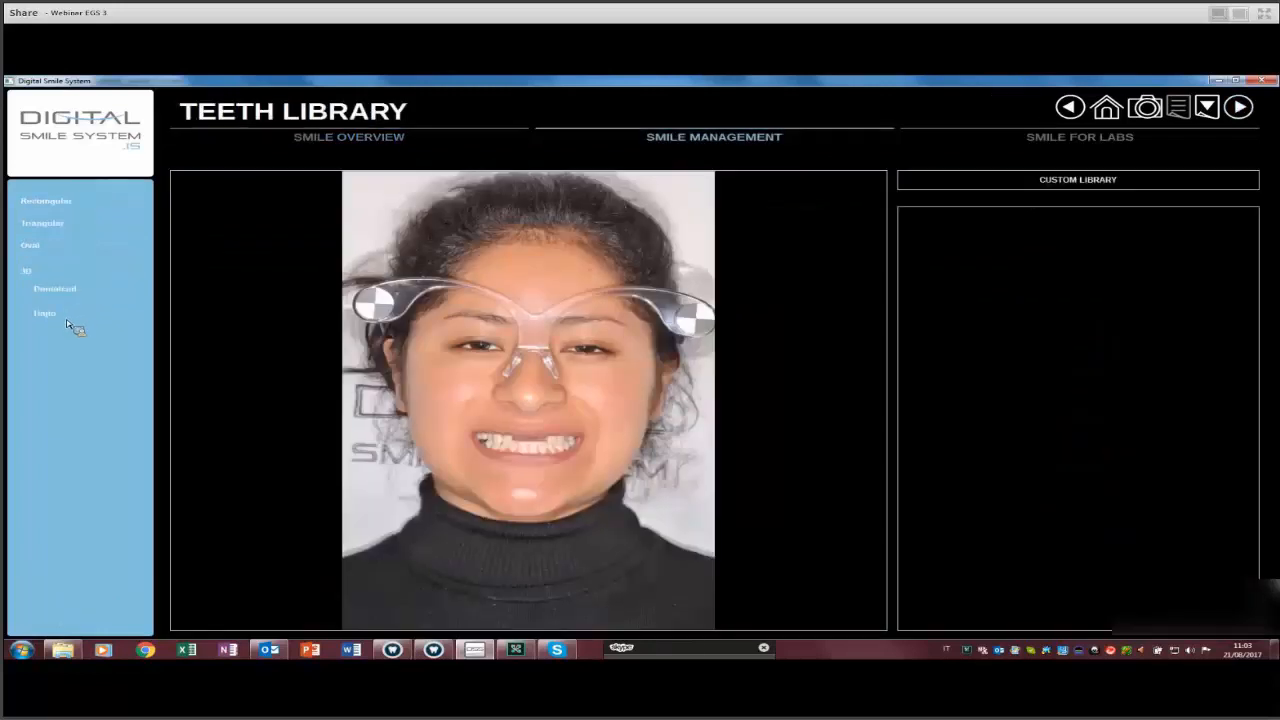
Step through the tooth shape libraries from Rectangular down to the Hajto 3D sets F1–F14.
click(77, 204)
click(74, 222)
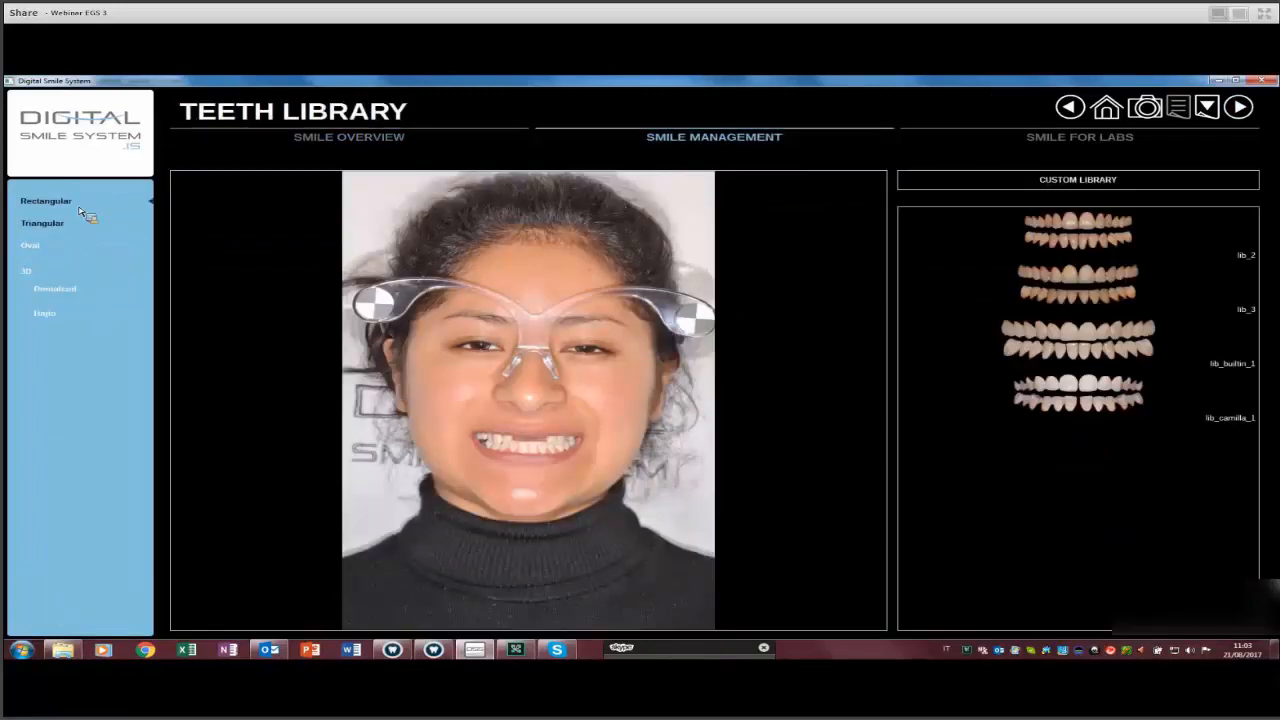
key(Down)
key(Down)
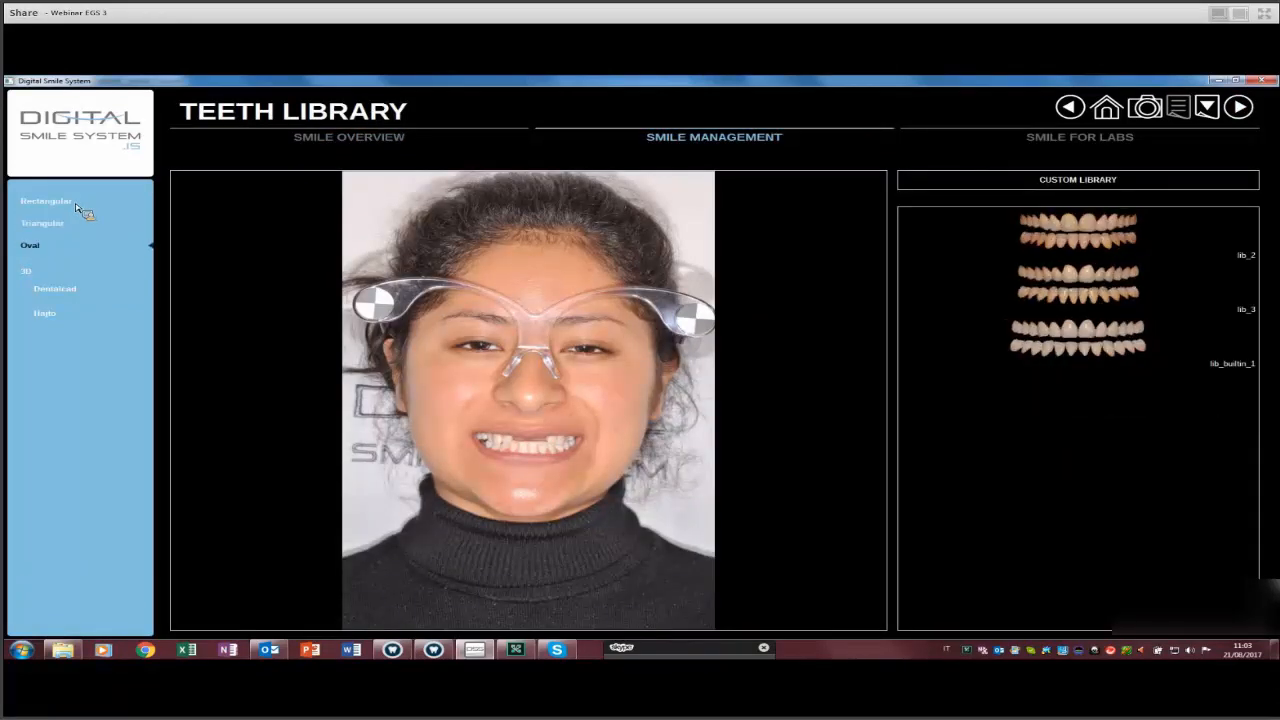
key(Down)
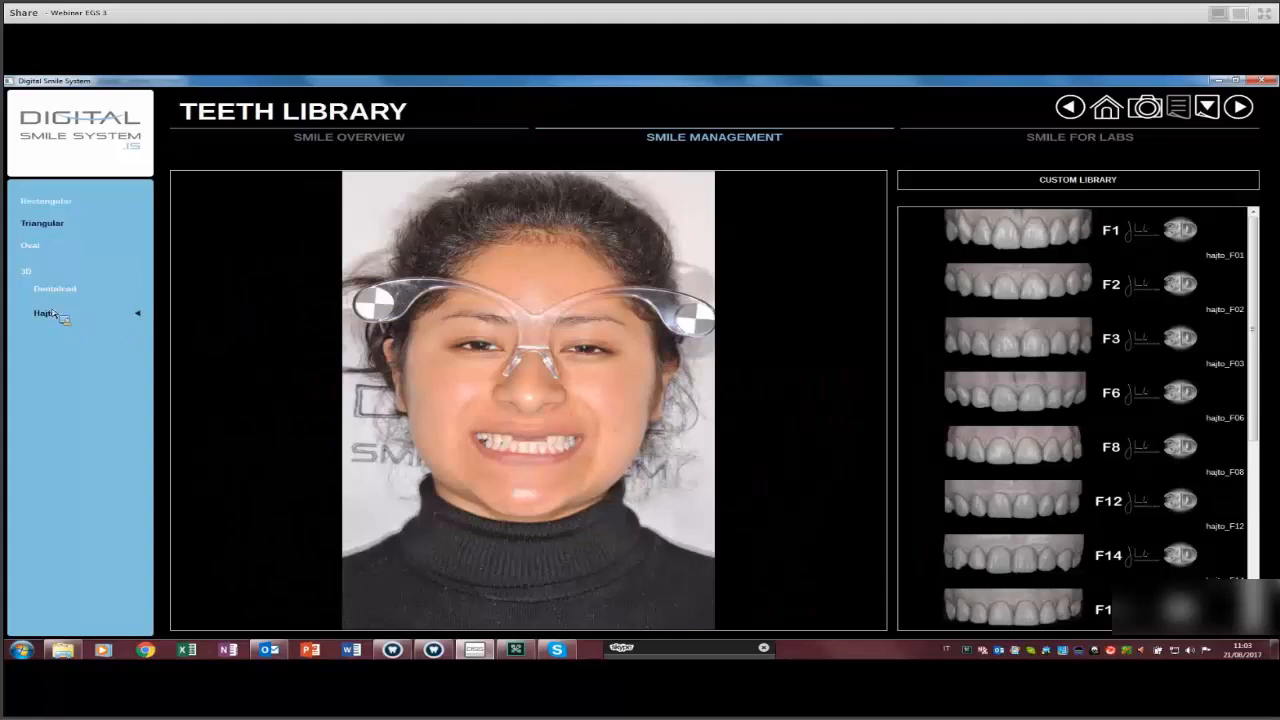
key(Down)
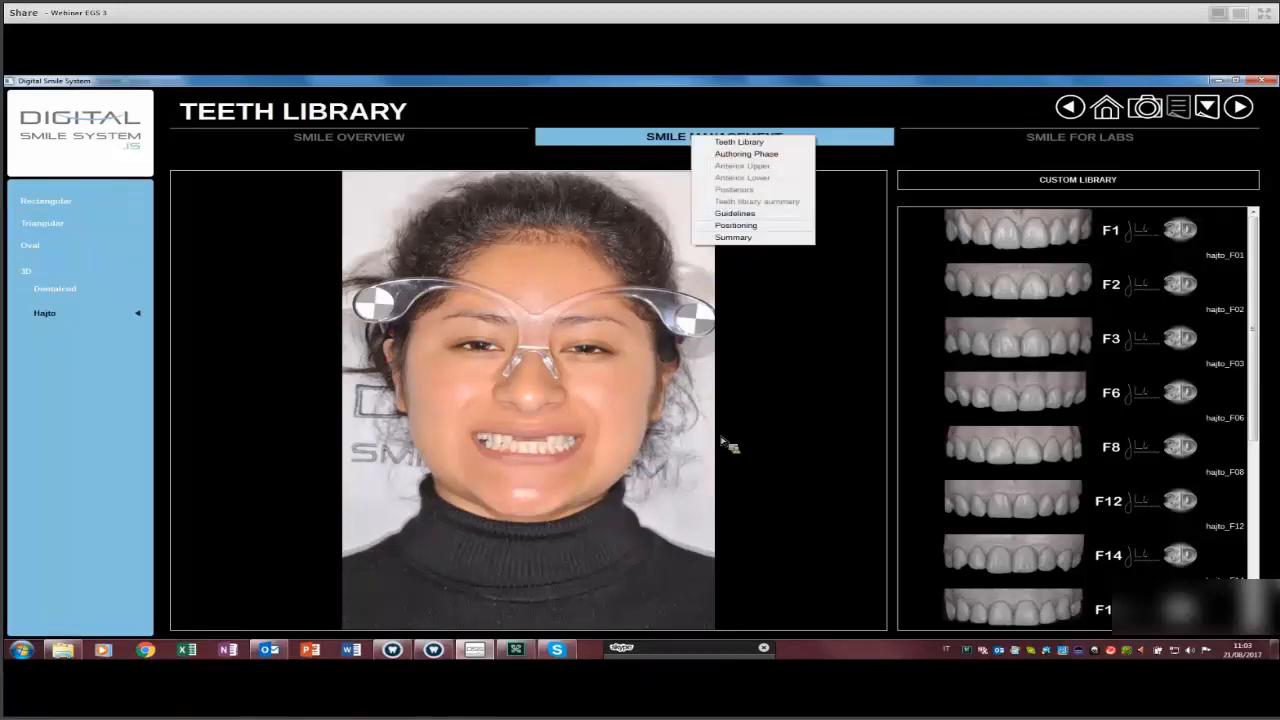
Open the Positioning step and zoom in on the four mockup front teeth over the intraoral photo.
click(741, 435)
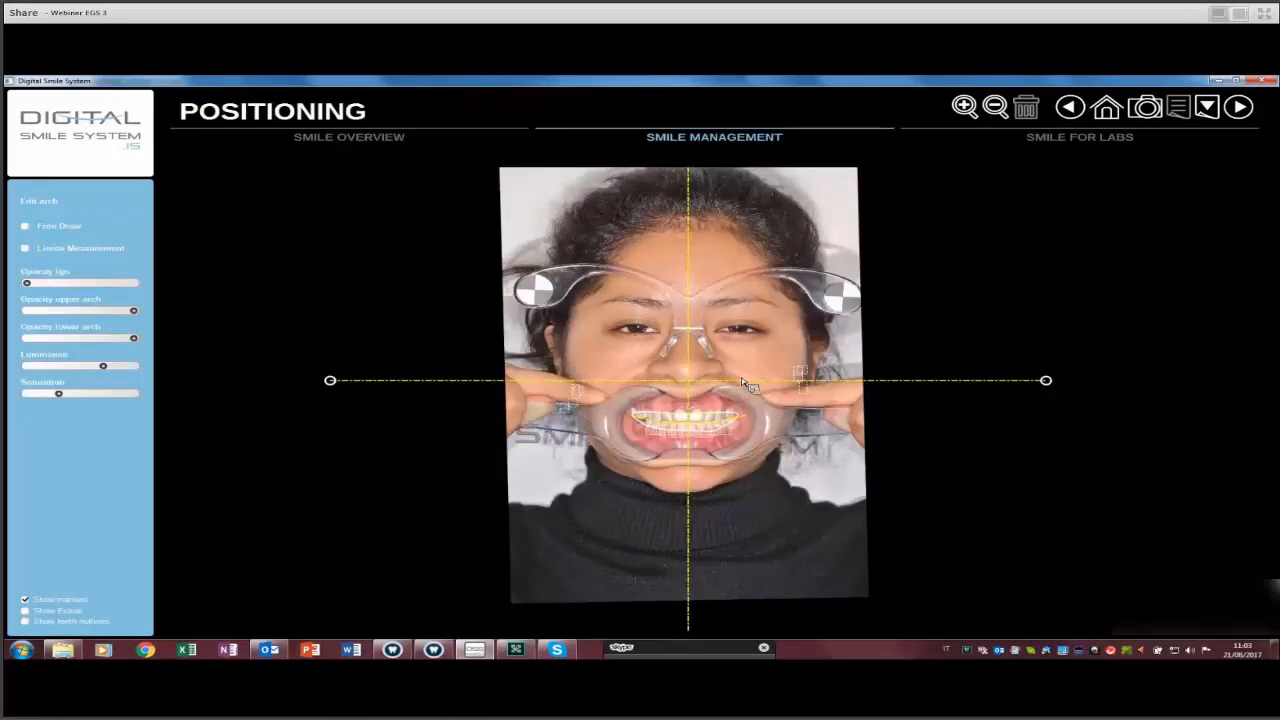
scroll(745, 383, up, 1)
scroll(750, 385, up, 1)
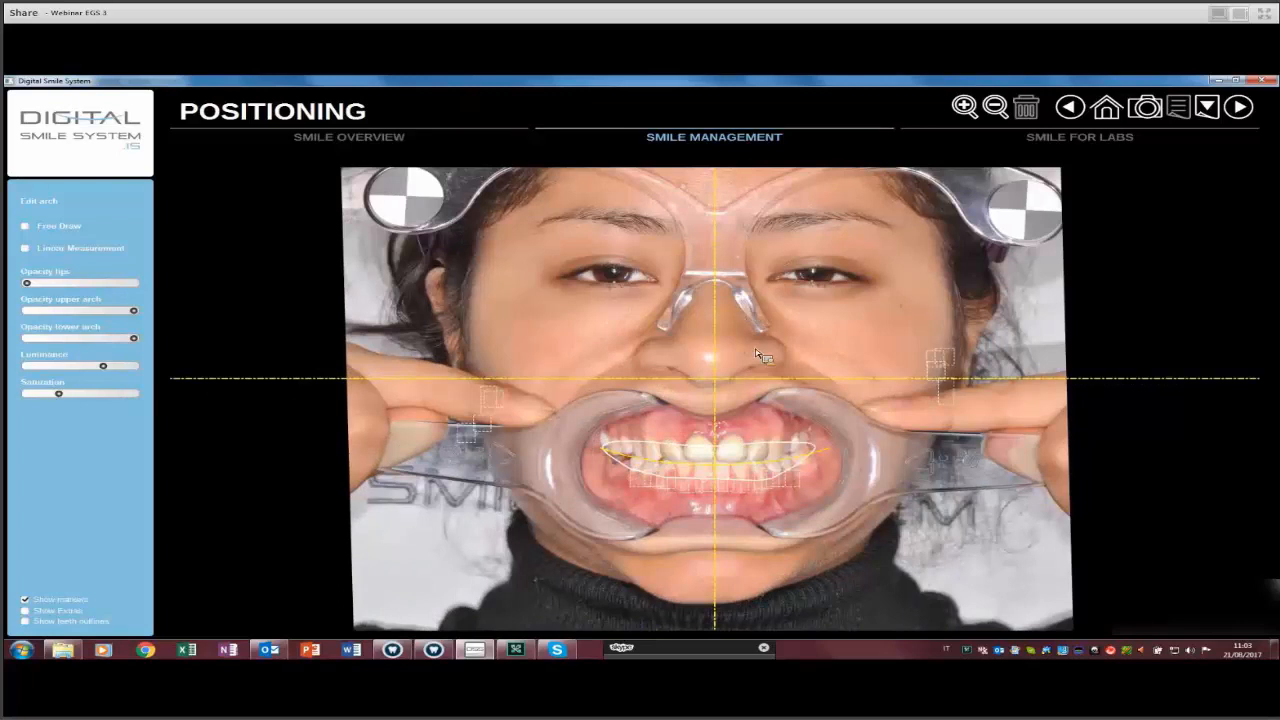
scroll(760, 355, up, 3)
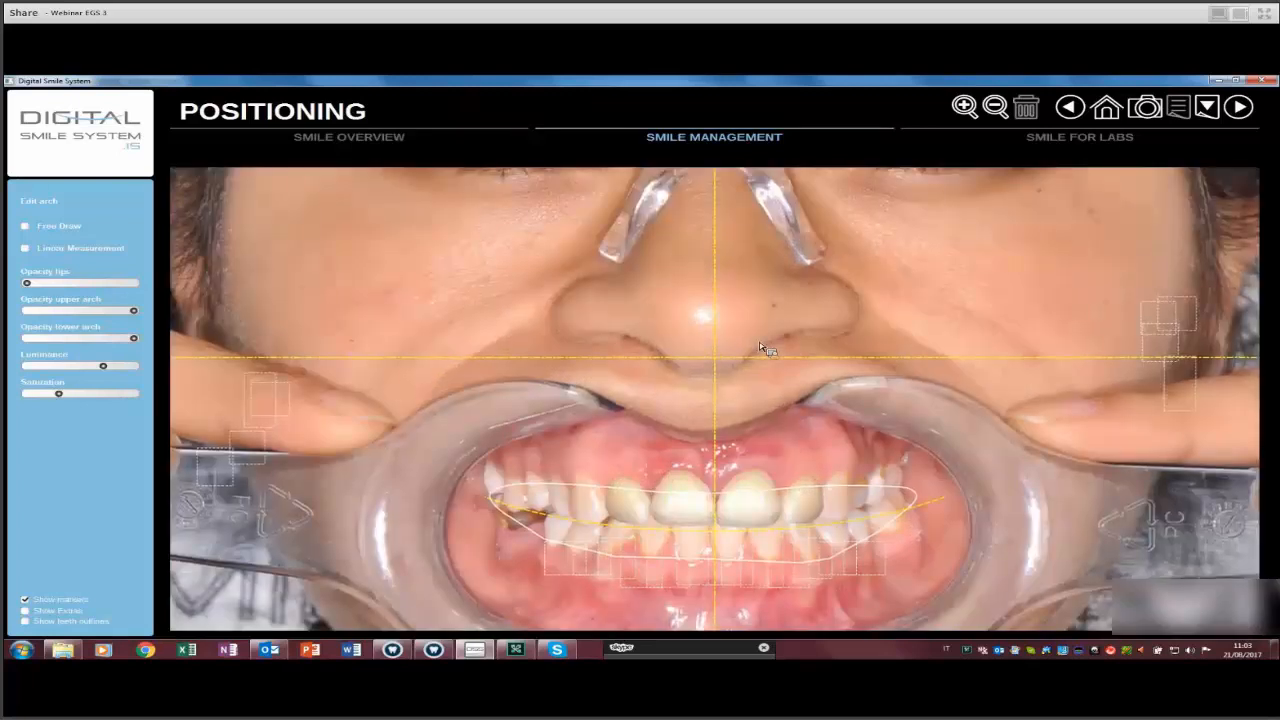
scroll(760, 348, up, 2)
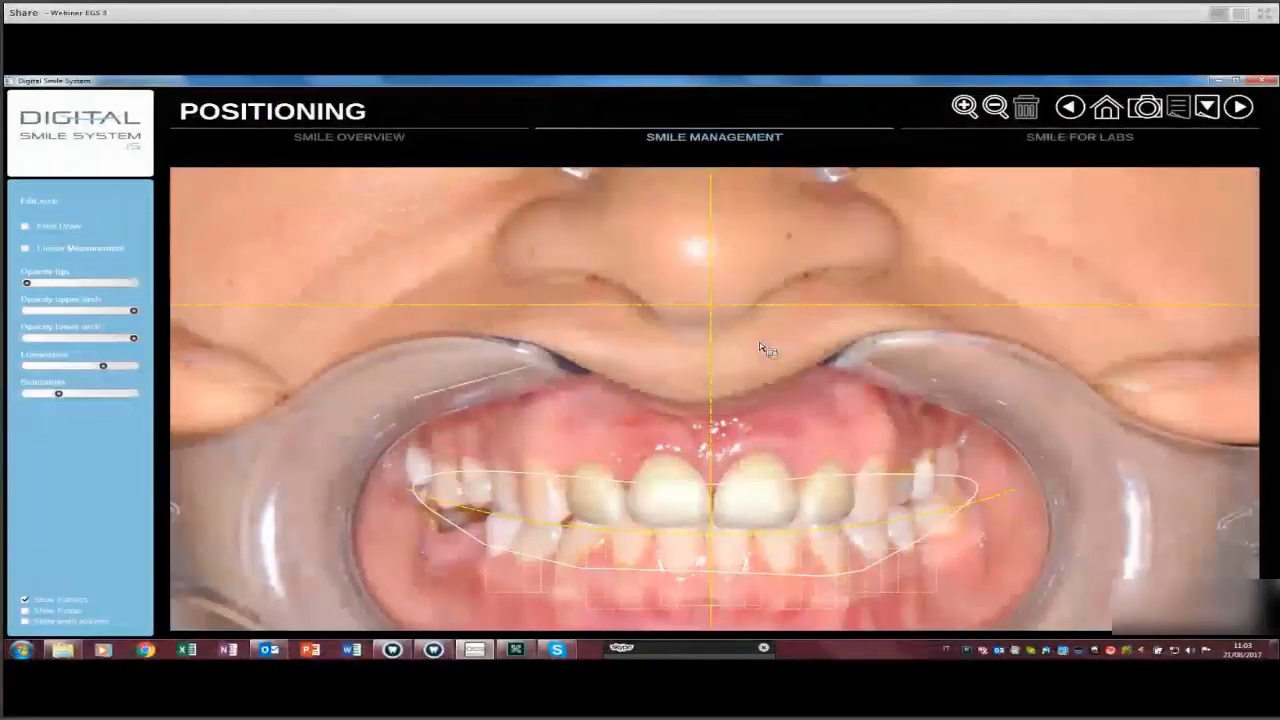
scroll(760, 348, up, 4)
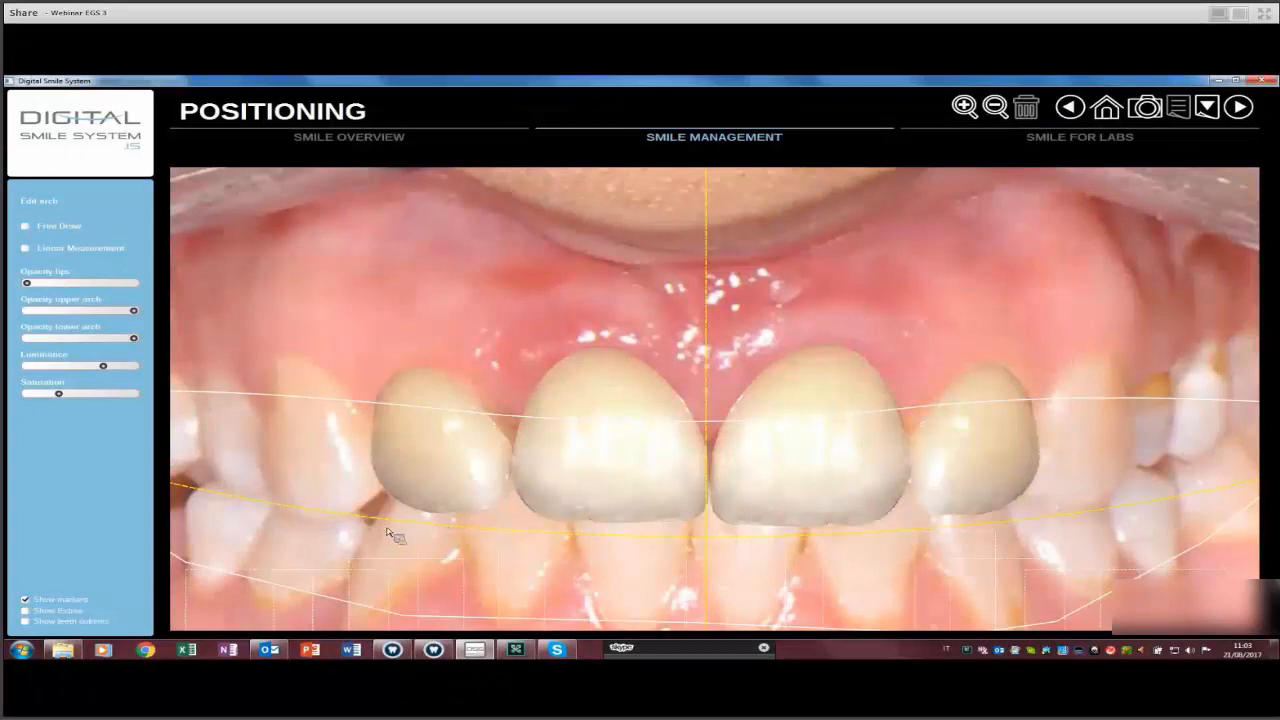
scroll(28, 298, down, 4)
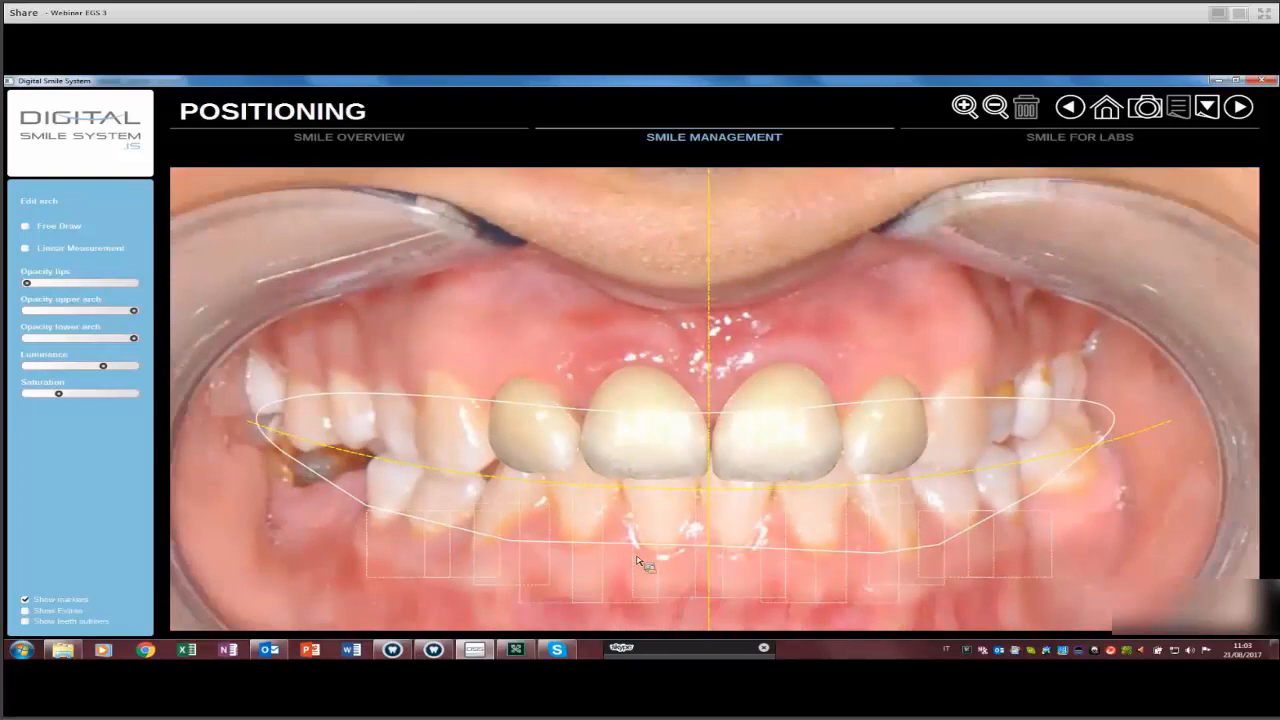
click(553, 551)
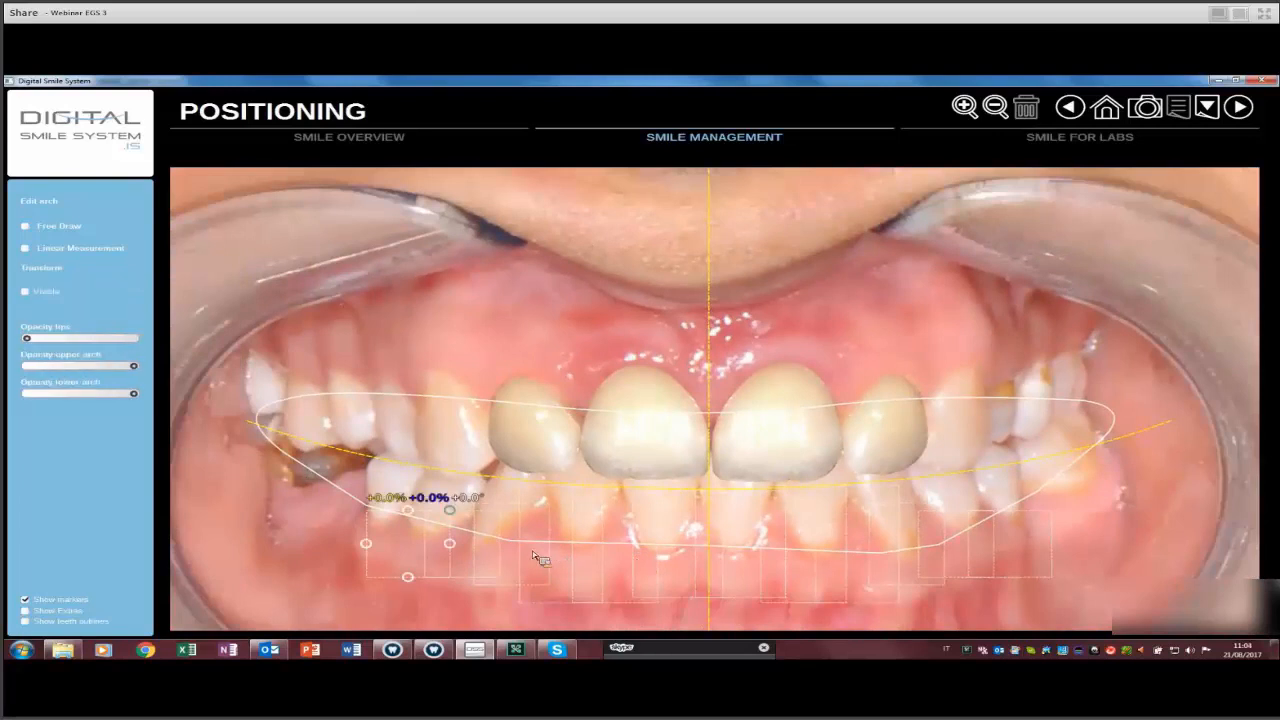
click(27, 293)
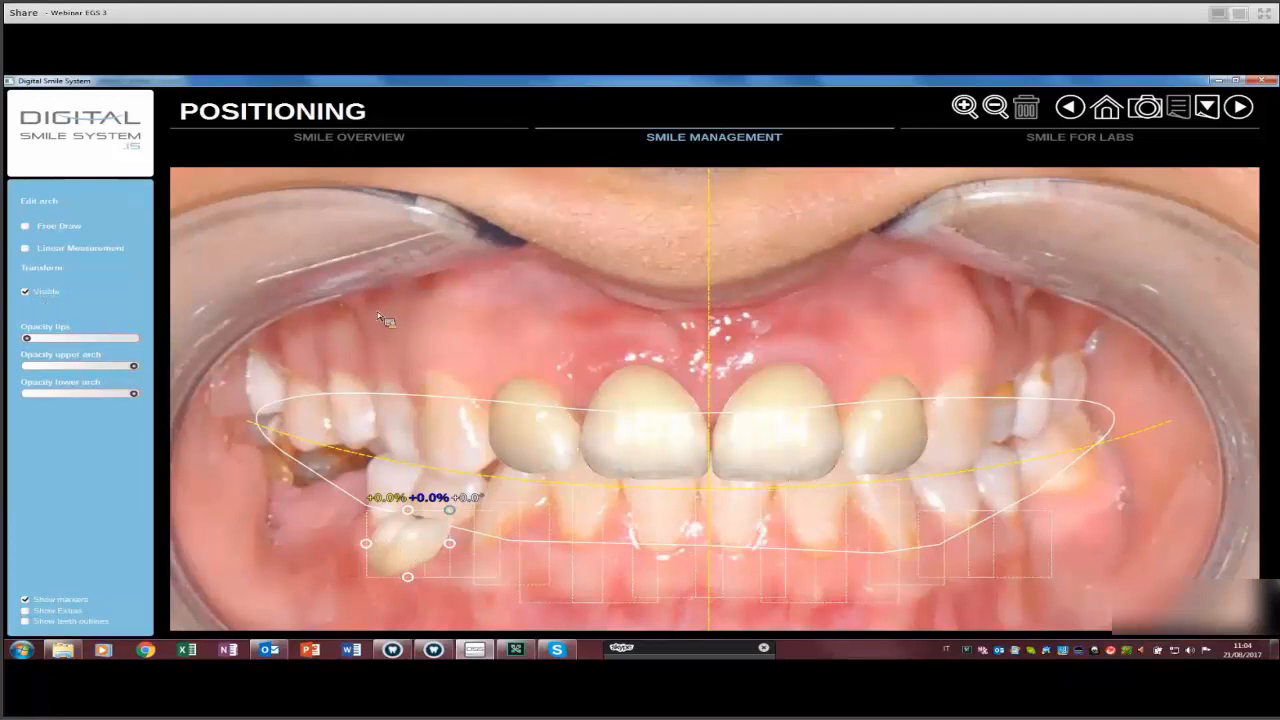
click(560, 543)
click(26, 292)
click(26, 292)
click(408, 543)
click(26, 292)
scroll(228, 321, down, 5)
drag(445, 377, 517, 378)
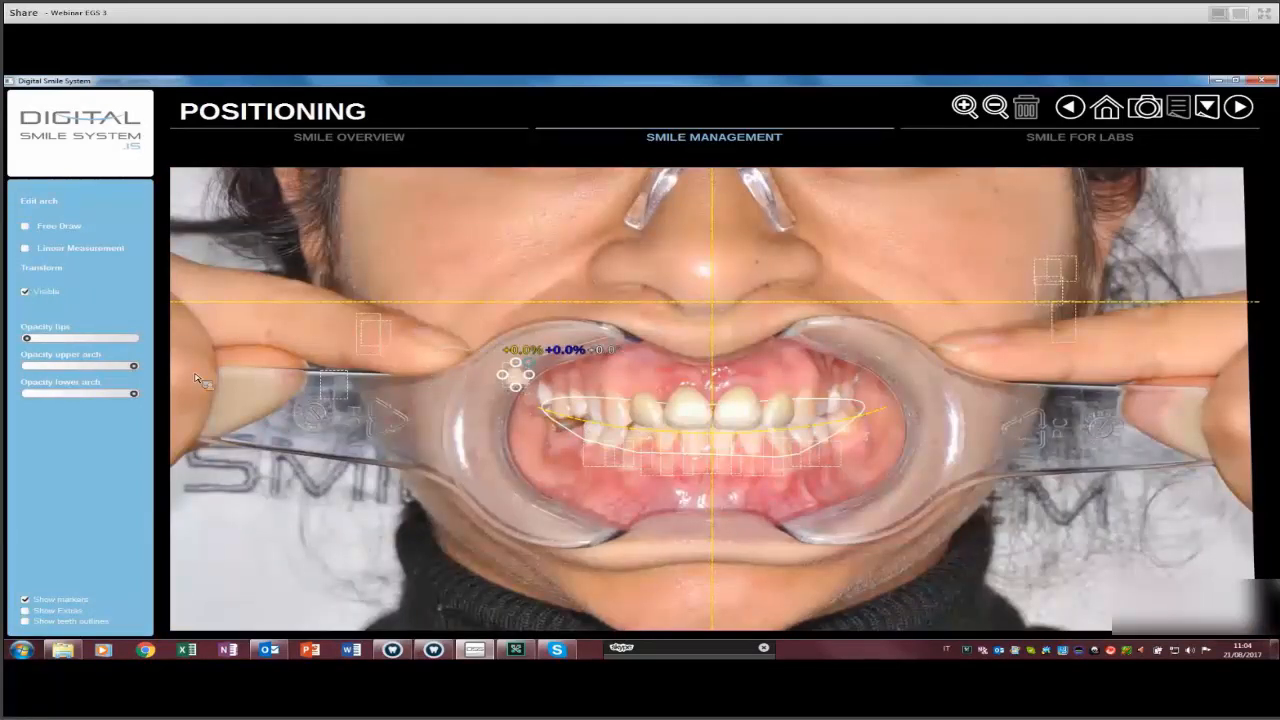
scroll(148, 401, up, 5)
click(26, 292)
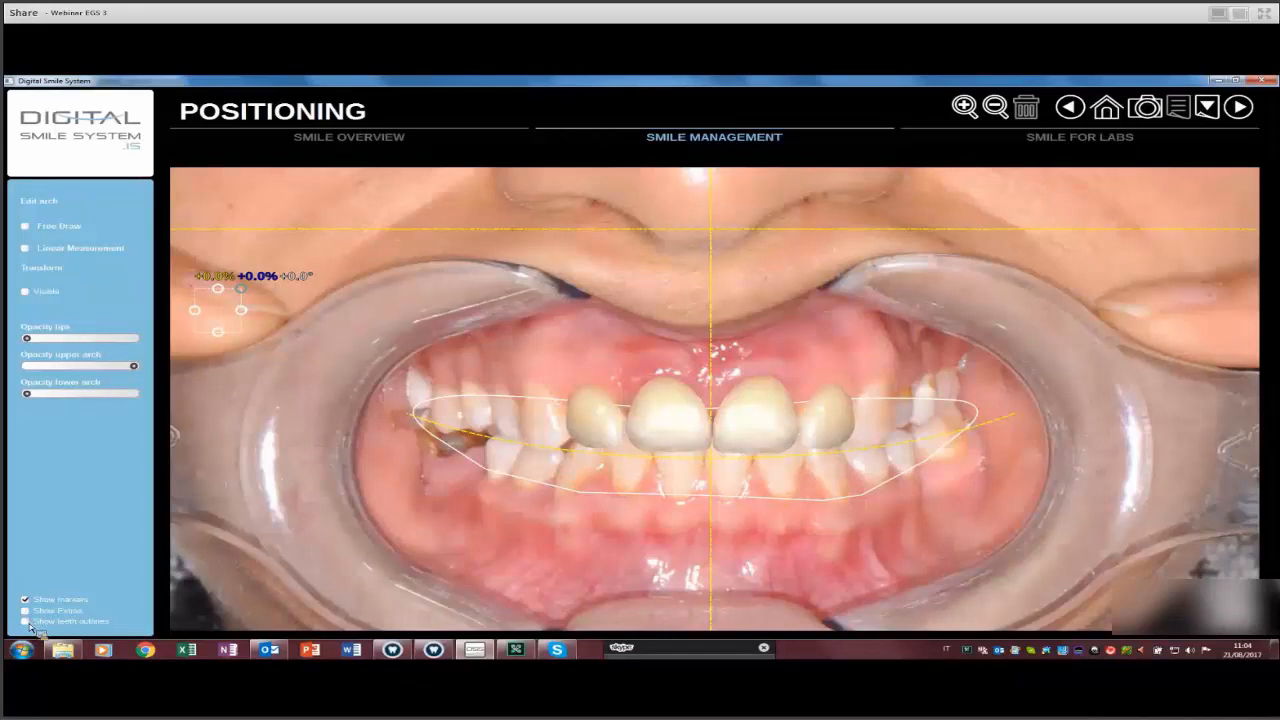
Display the mockup teeth as red outlines instead of solid teeth.
click(26, 621)
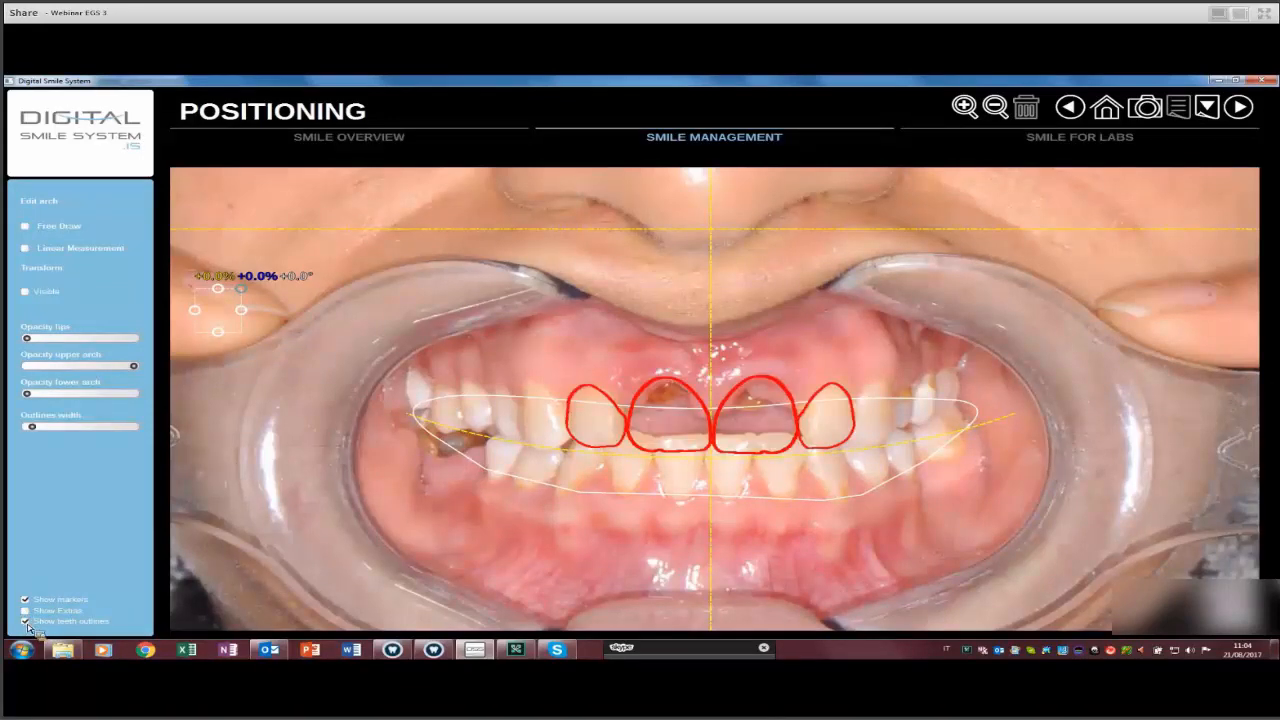
click(26, 621)
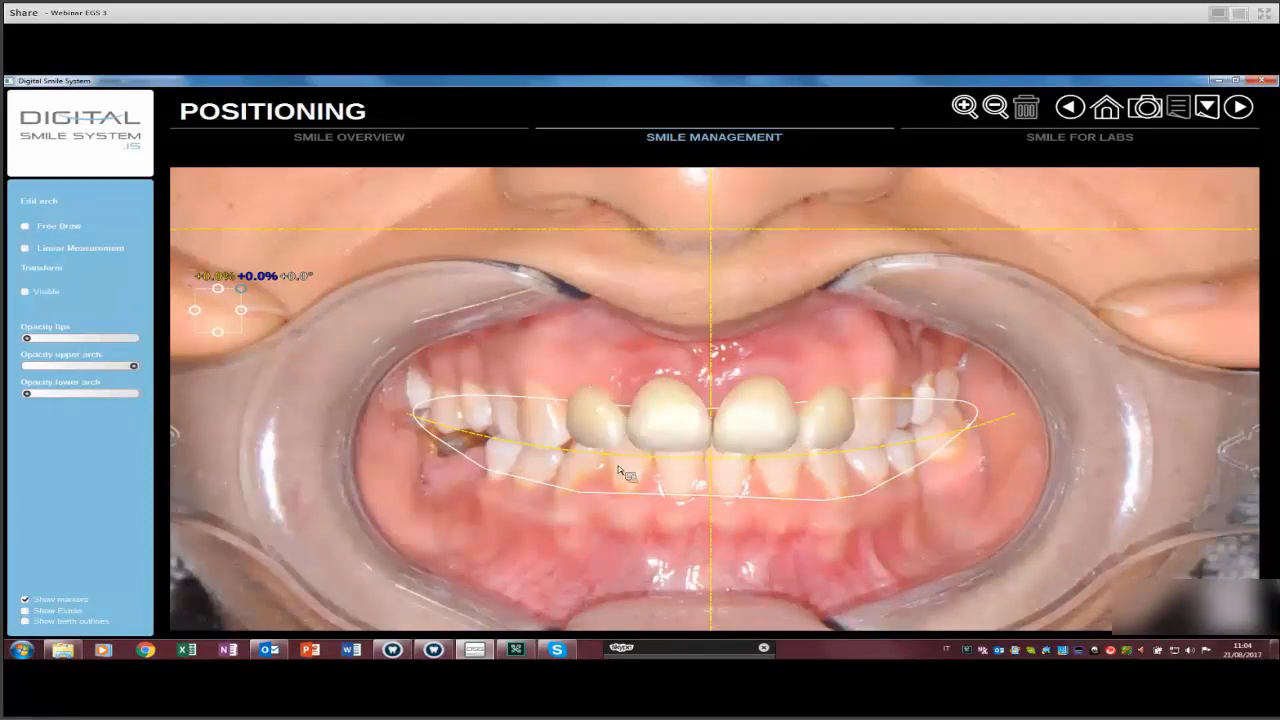
key(space)
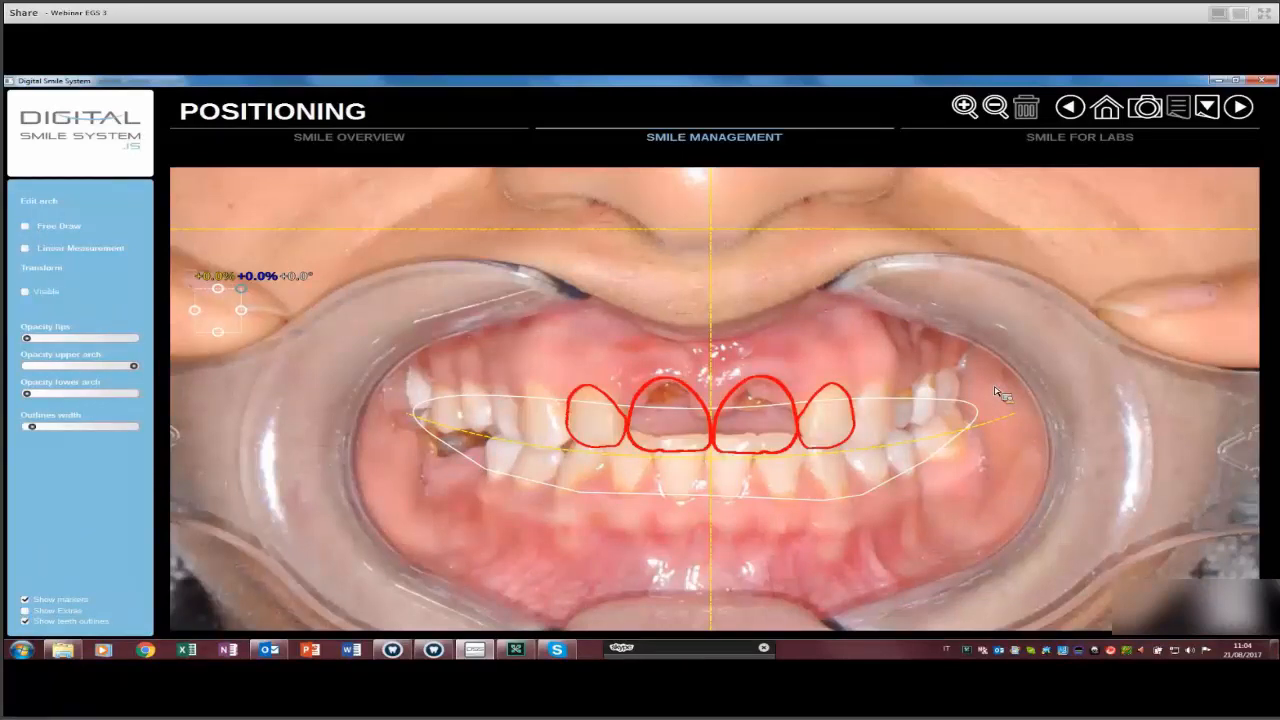
scroll(1000, 393, up, 3)
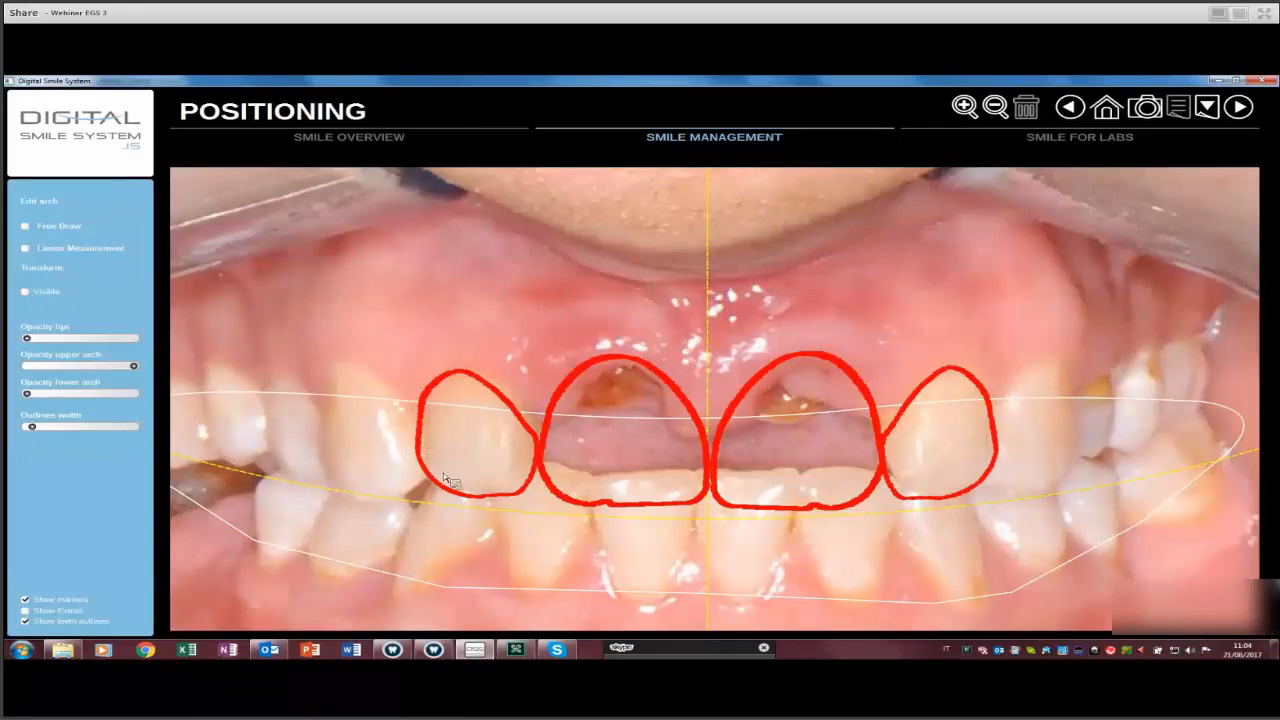
Lengthen the left lateral and central incisor outlines by stretching their handles.
click(487, 400)
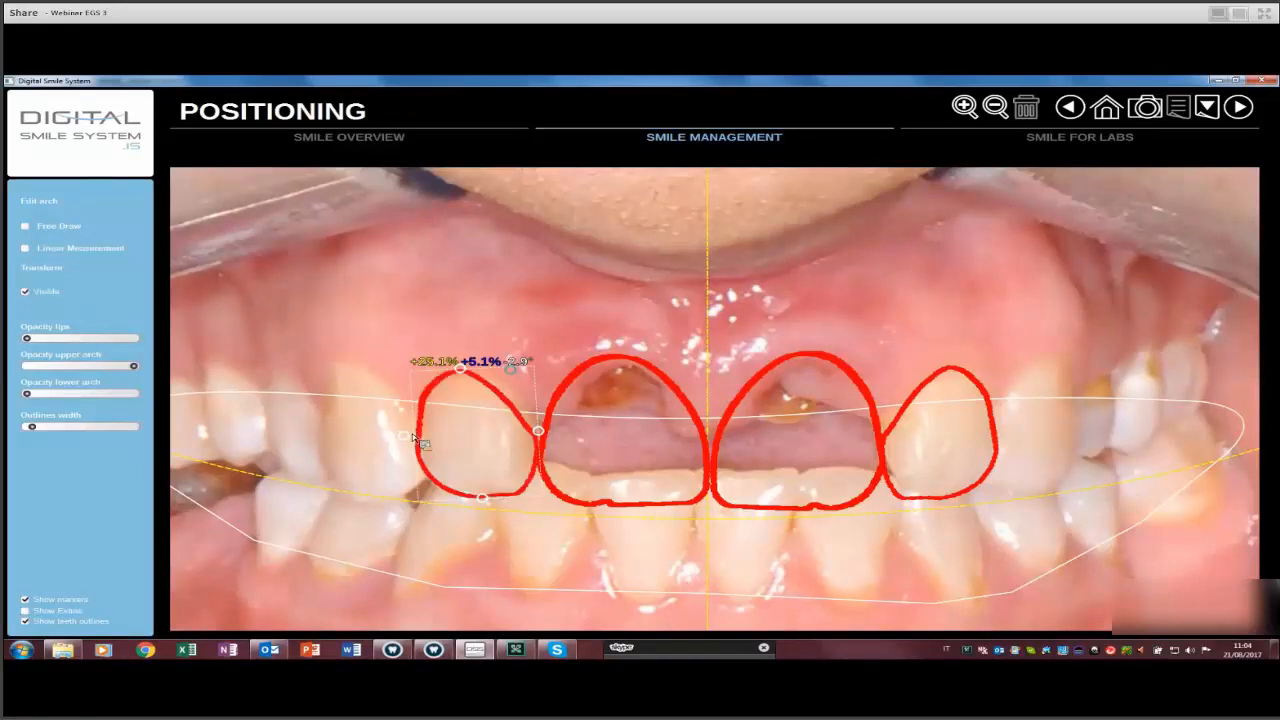
drag(541, 363, 440, 478)
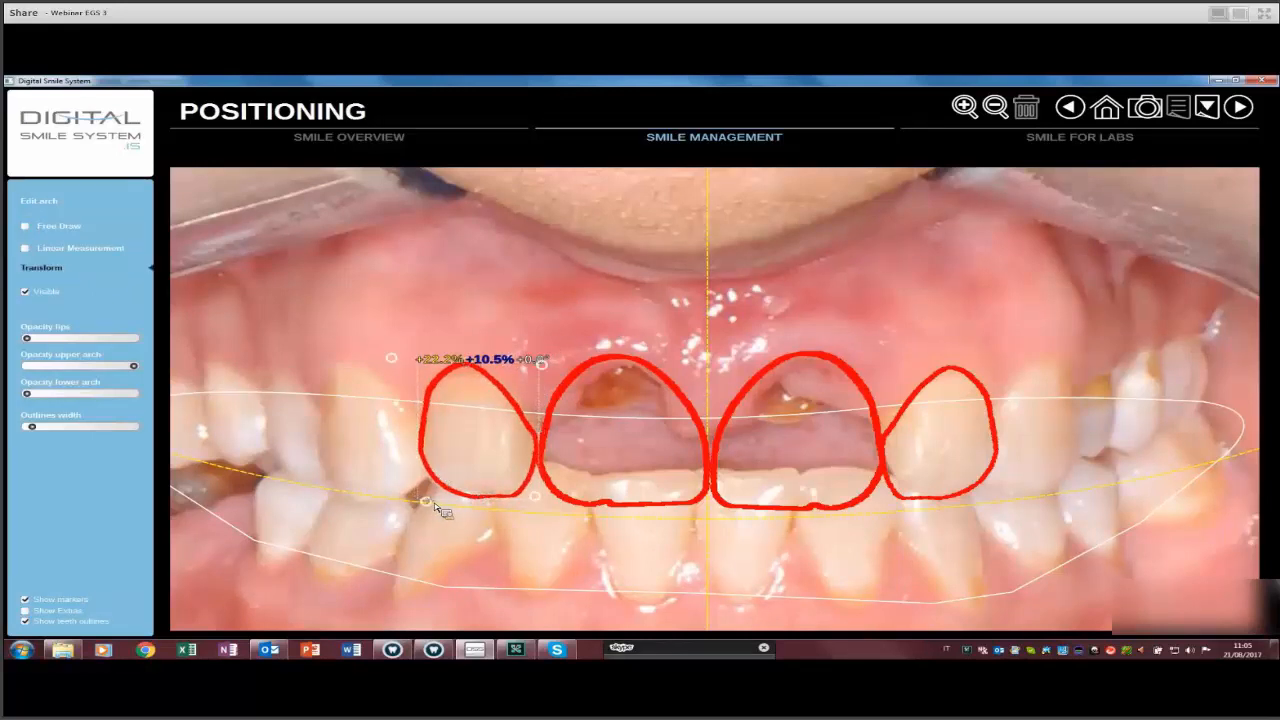
drag(431, 505, 434, 502)
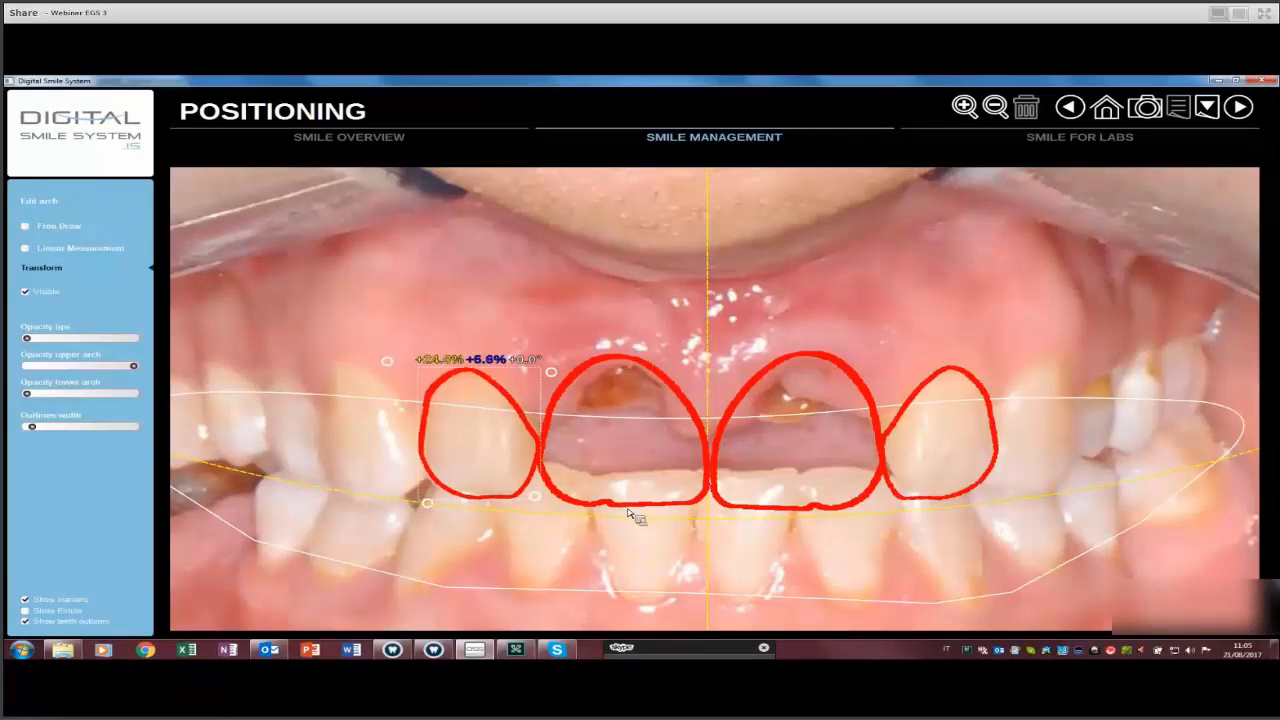
click(590, 362)
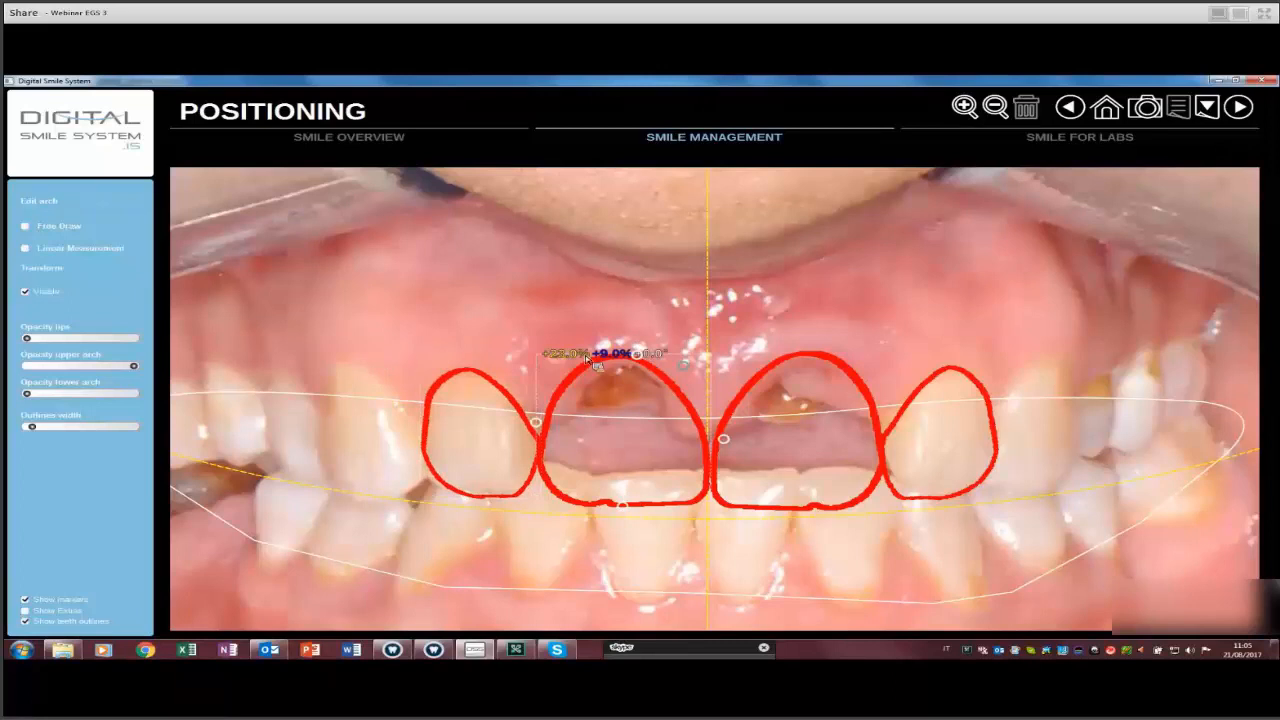
drag(584, 297, 583, 287)
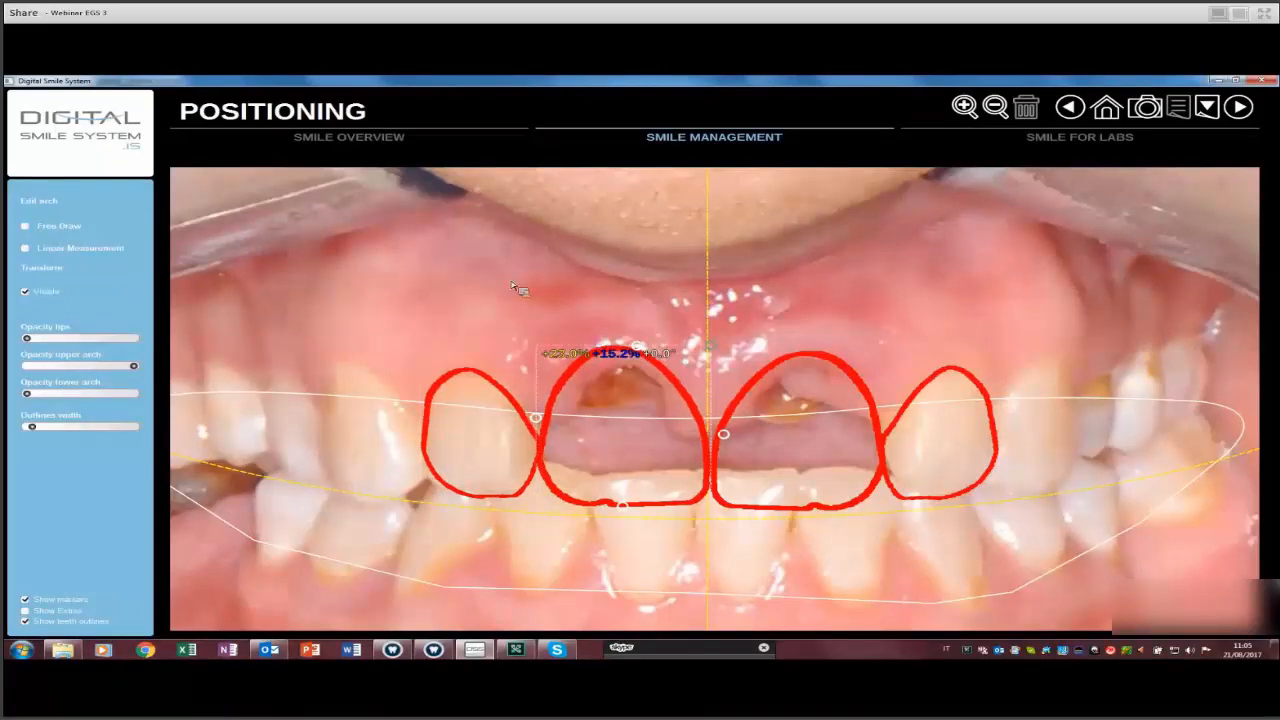
drag(622, 506, 622, 509)
click(513, 285)
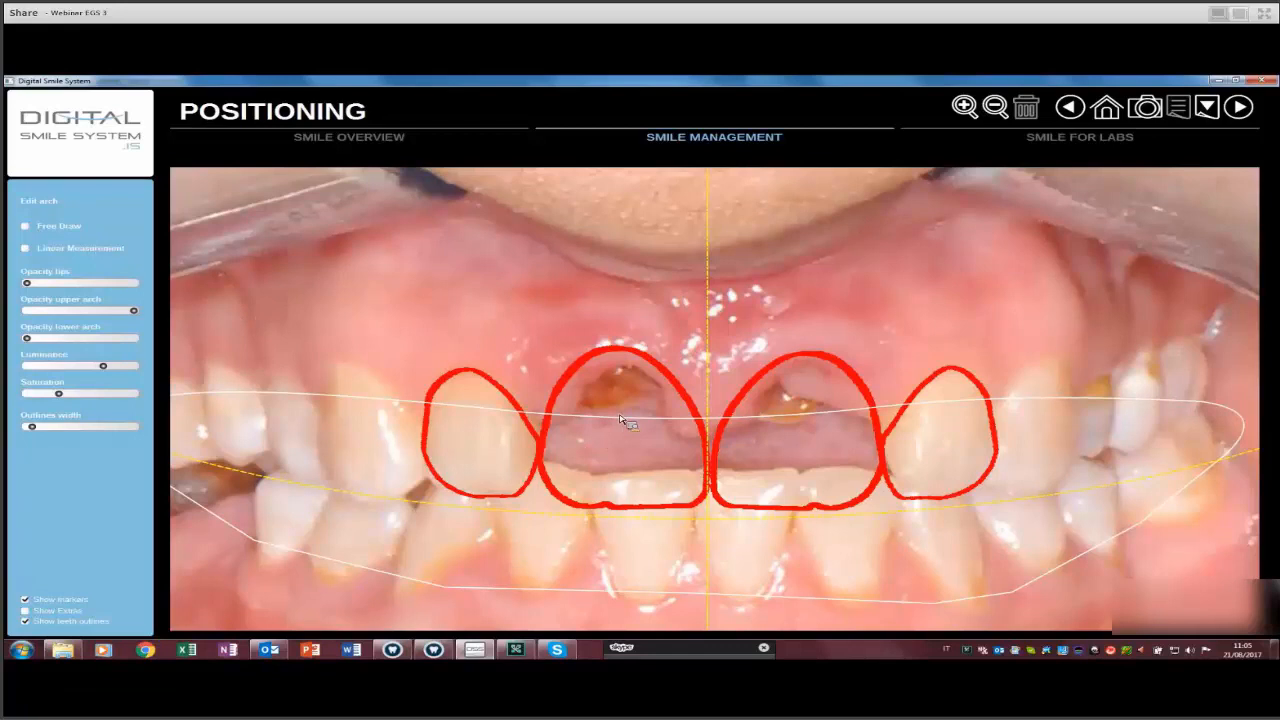
Replace the 10.19 mm measurement with new height and width measurements of the left incisor outline.
click(80, 248)
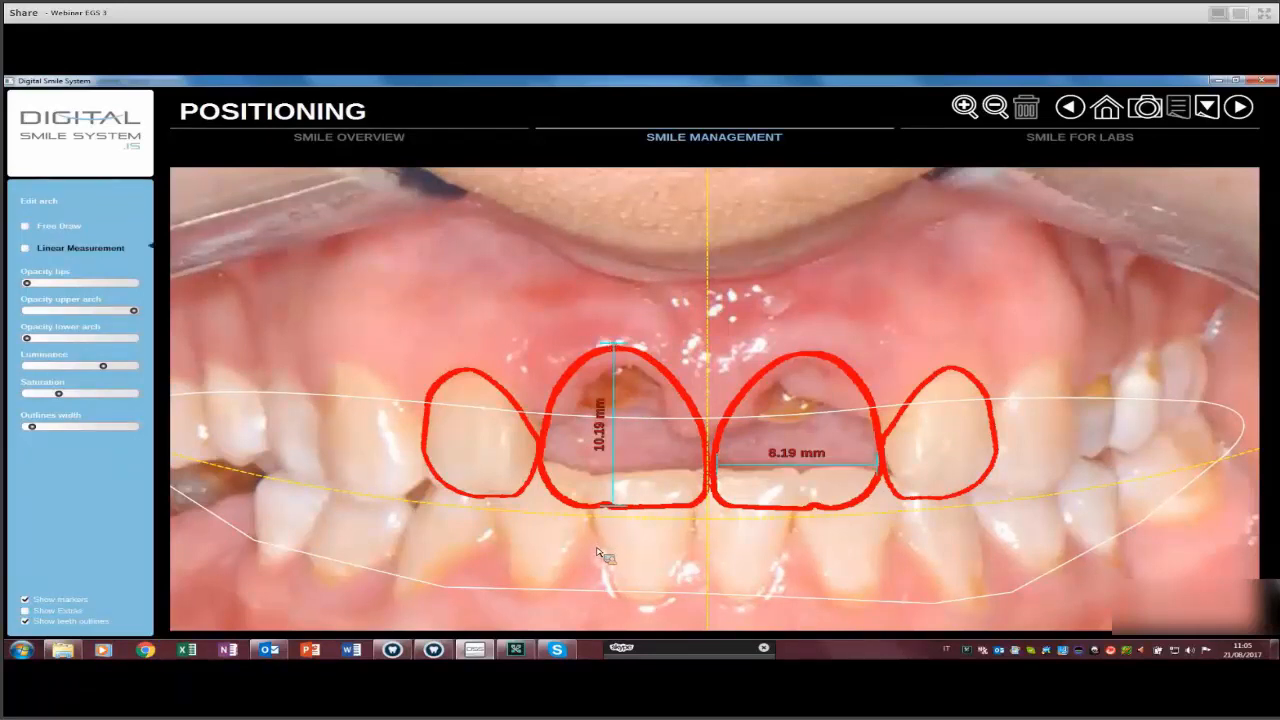
key(Delete)
scroll(640, 472, up, 2)
drag(588, 331, 592, 544)
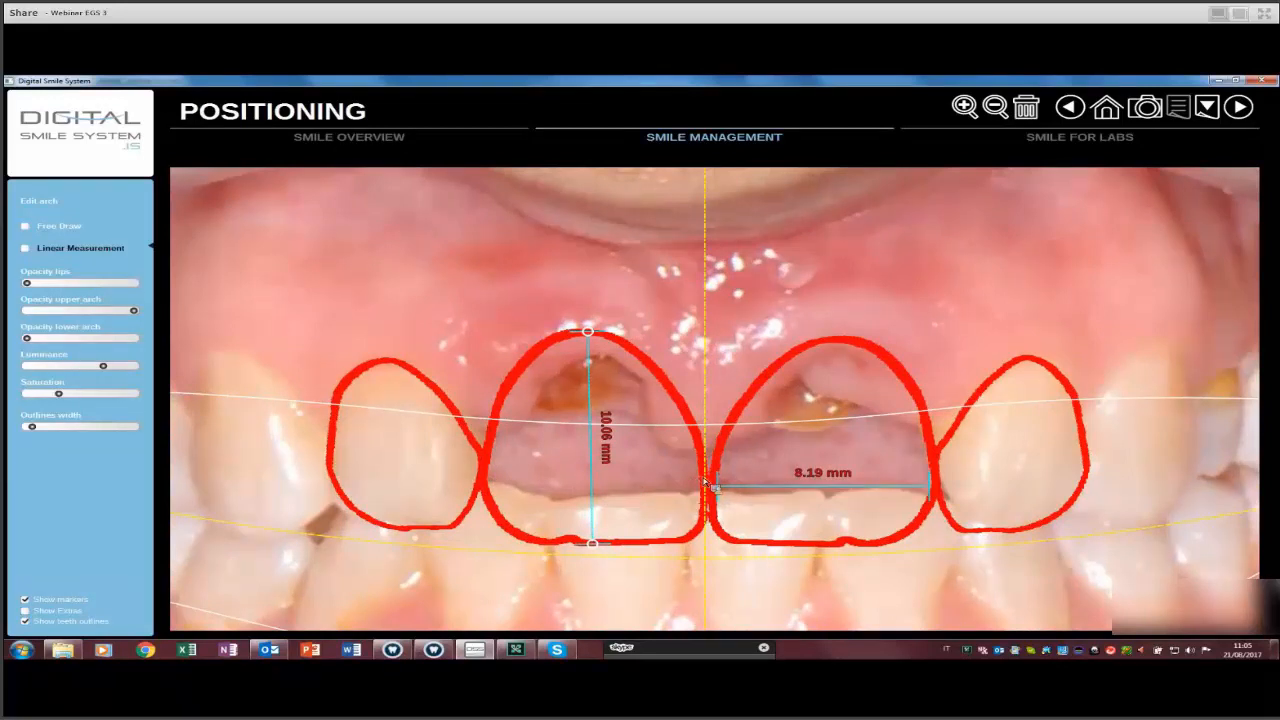
drag(487, 476, 697, 476)
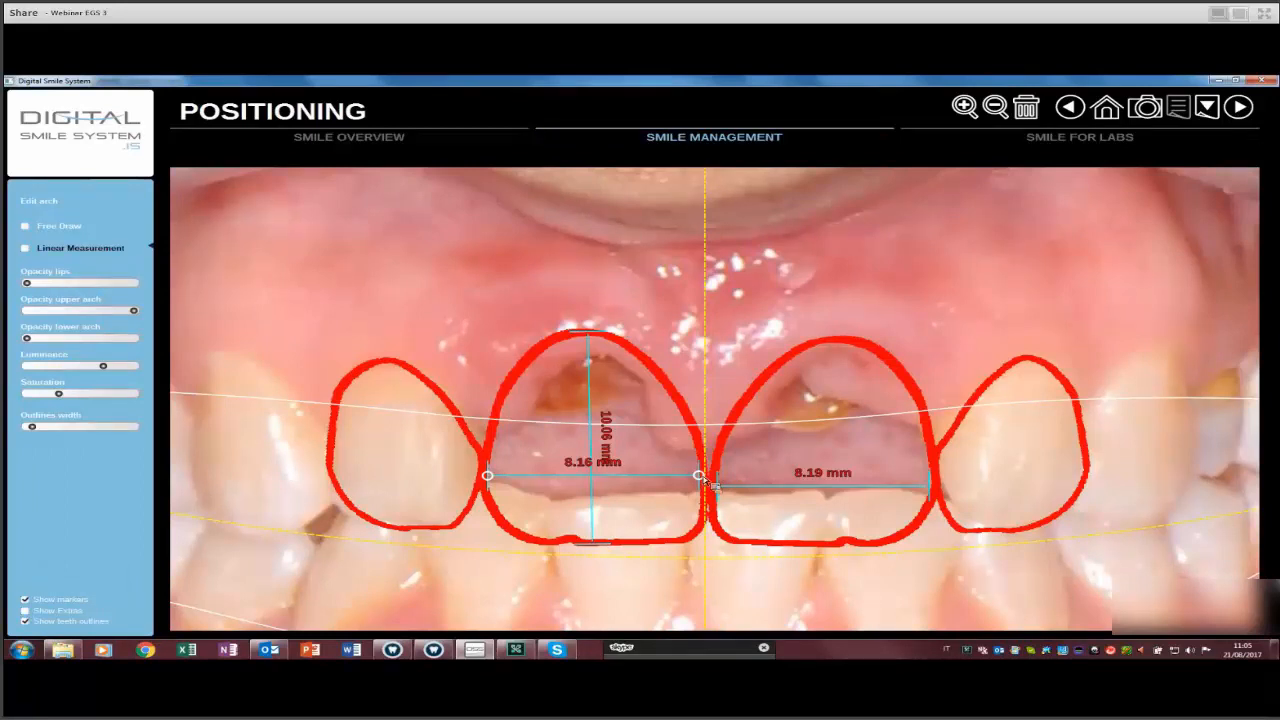
Delete the 8.16 mm width and 10.06 mm height measurements from the photo.
key(Delete)
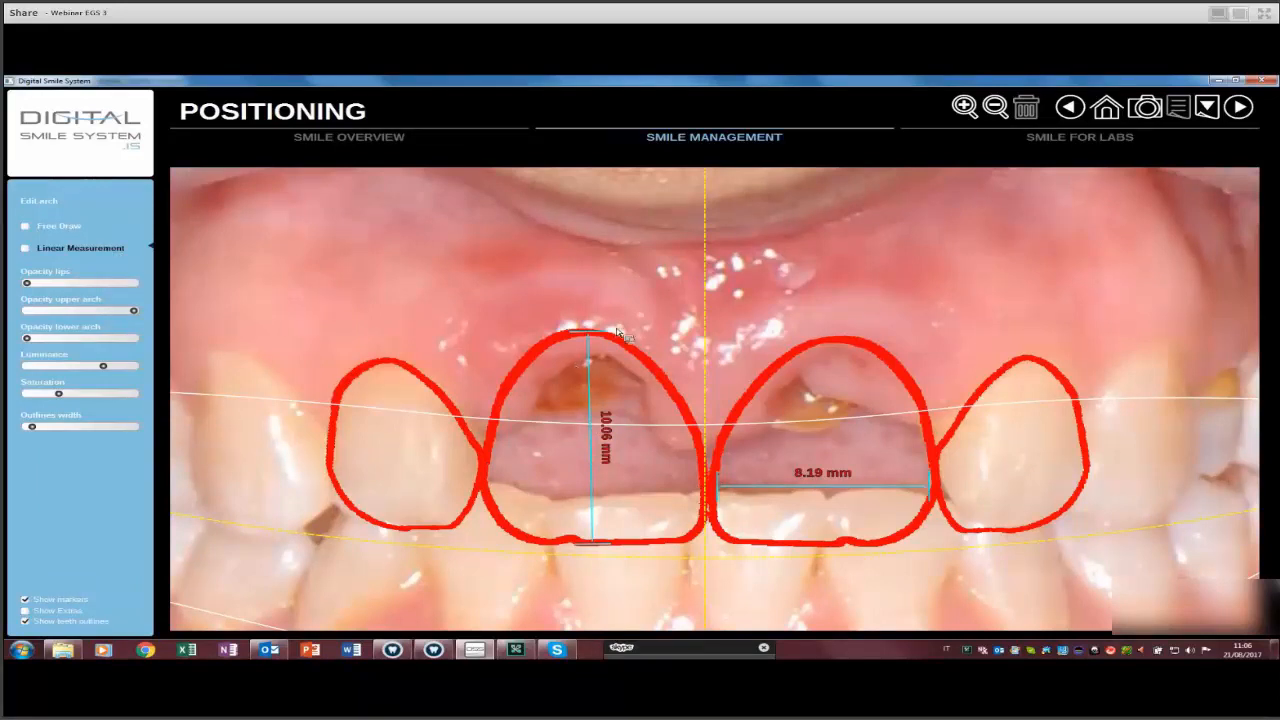
click(589, 366)
key(Delete)
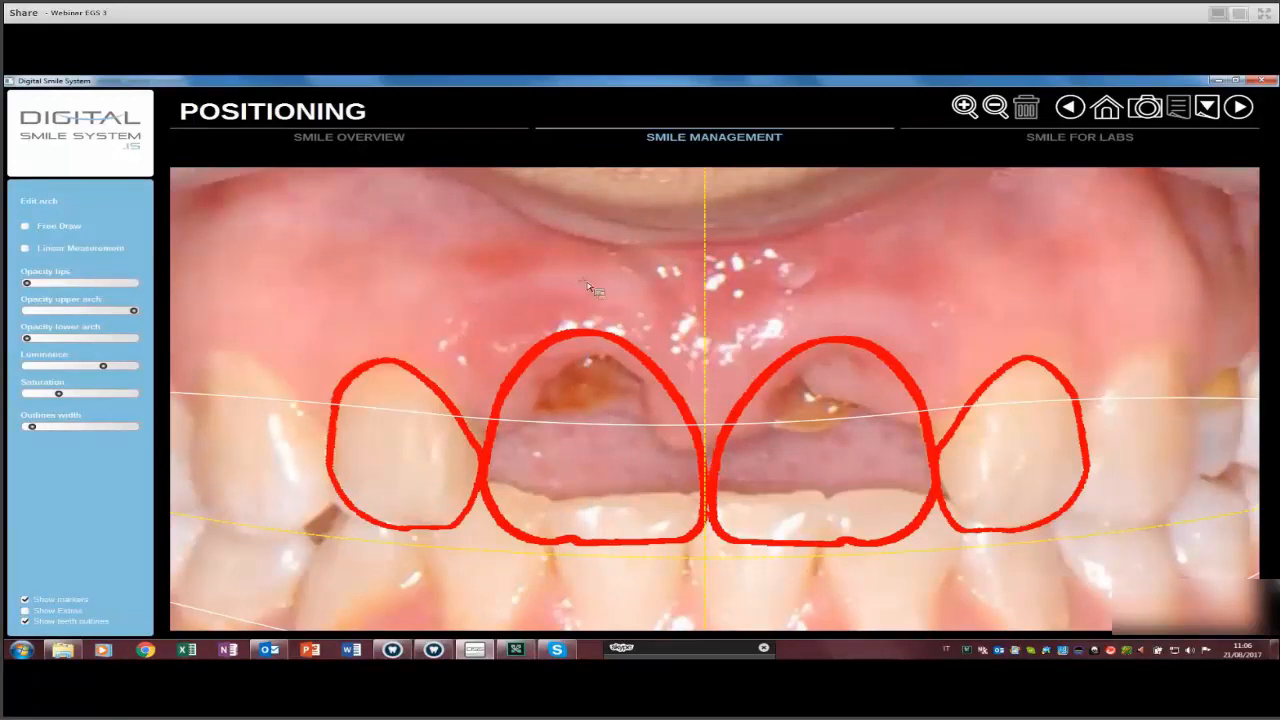
Remove the remaining 8.19 mm measurement and deselect the tooth.
click(641, 271)
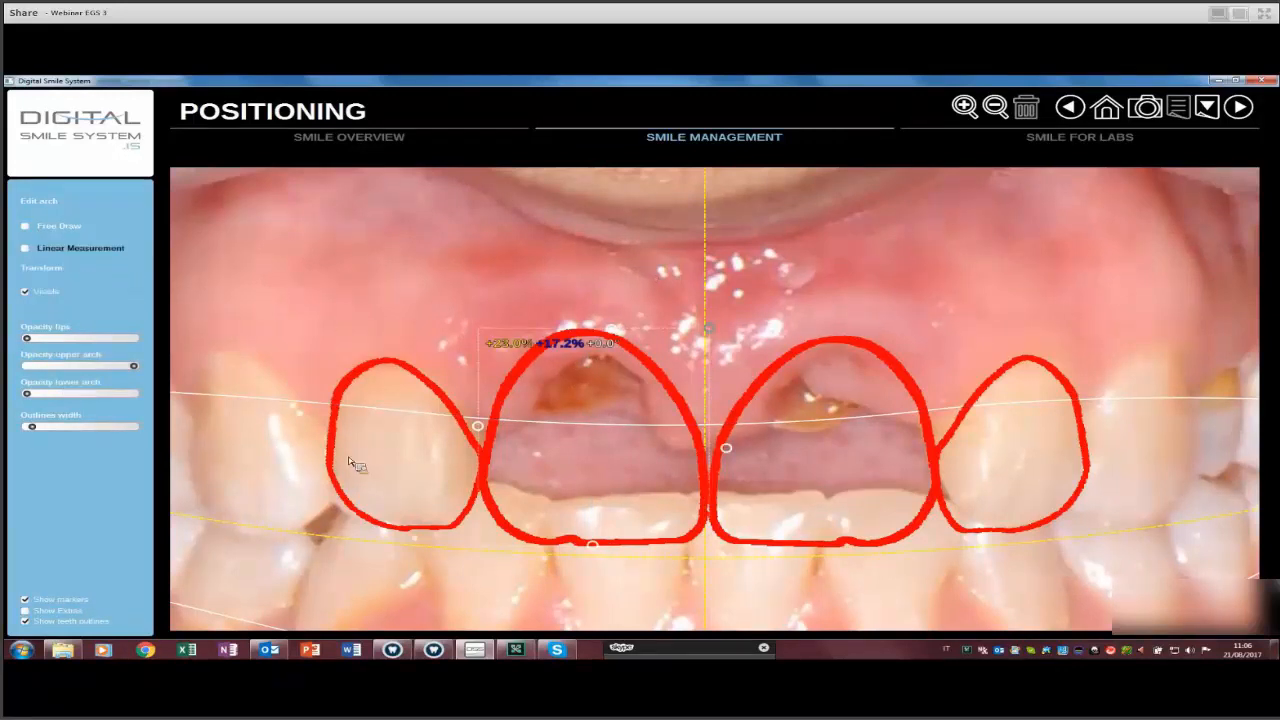
click(42, 268)
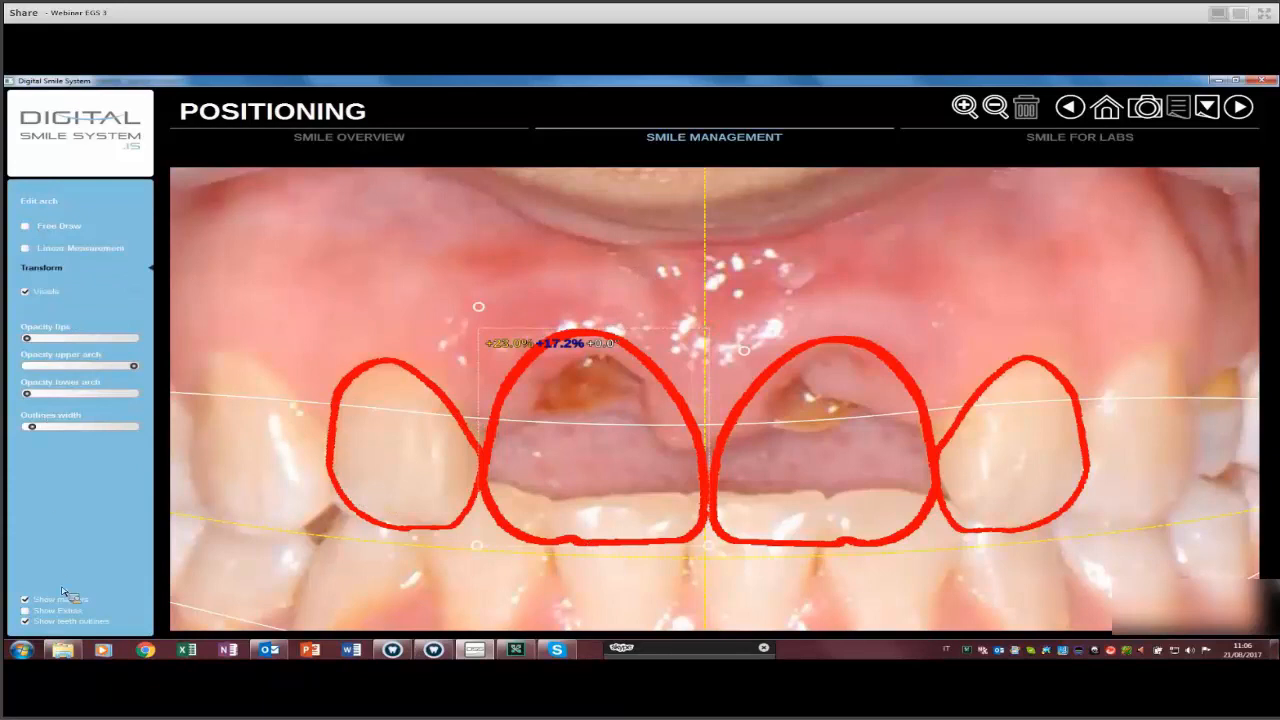
click(34, 625)
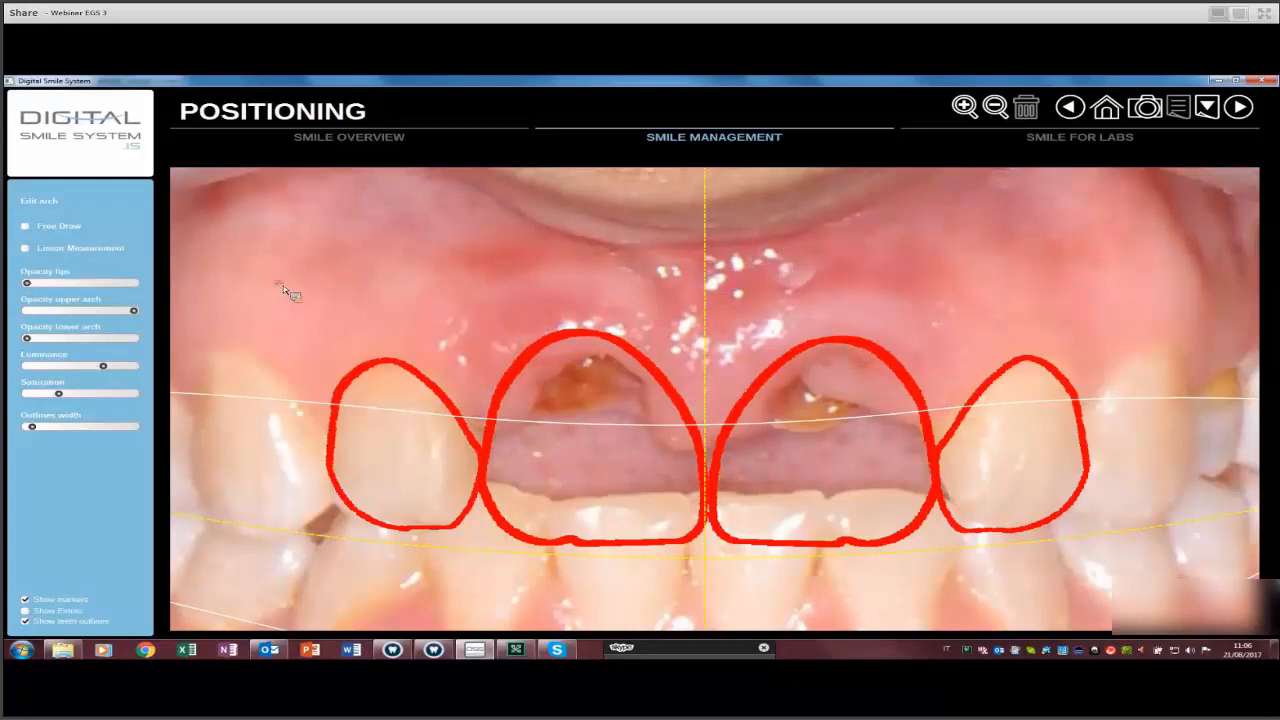
Hide the outlines to show rendered teeth, zoom out and bring the lips back over them.
click(25, 621)
scroll(104, 346, down, 5)
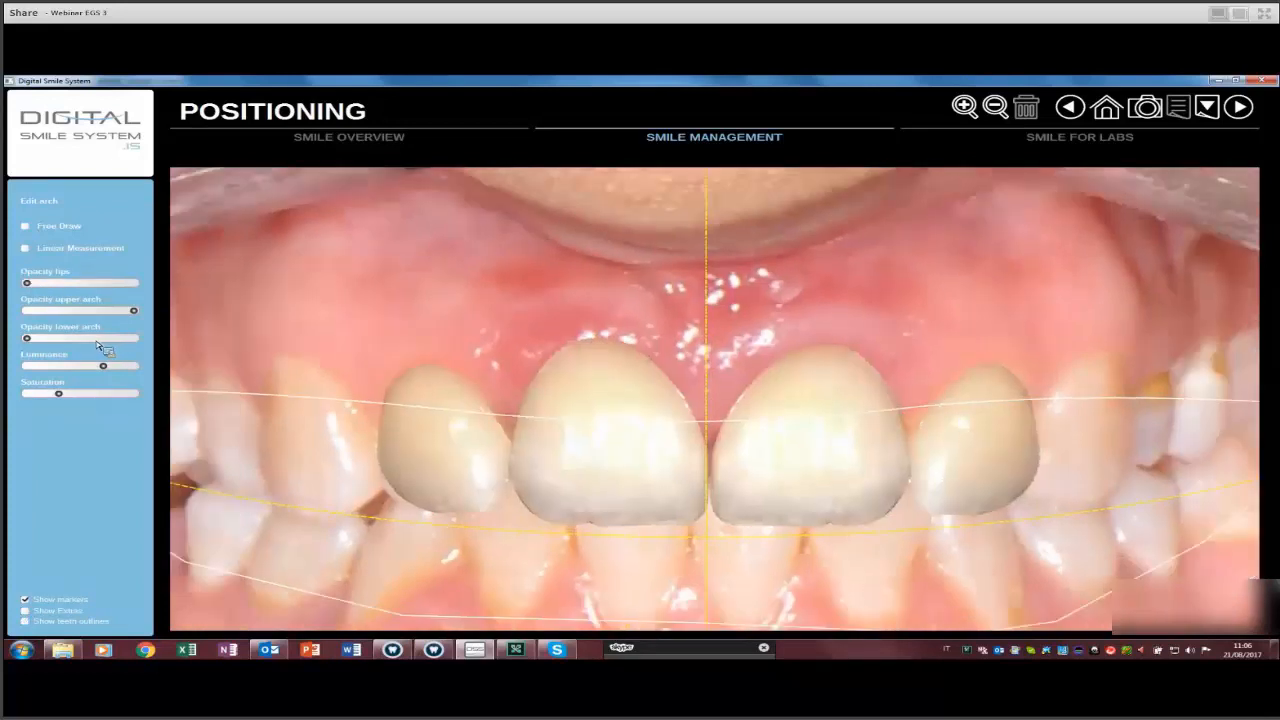
scroll(101, 371, down, 5)
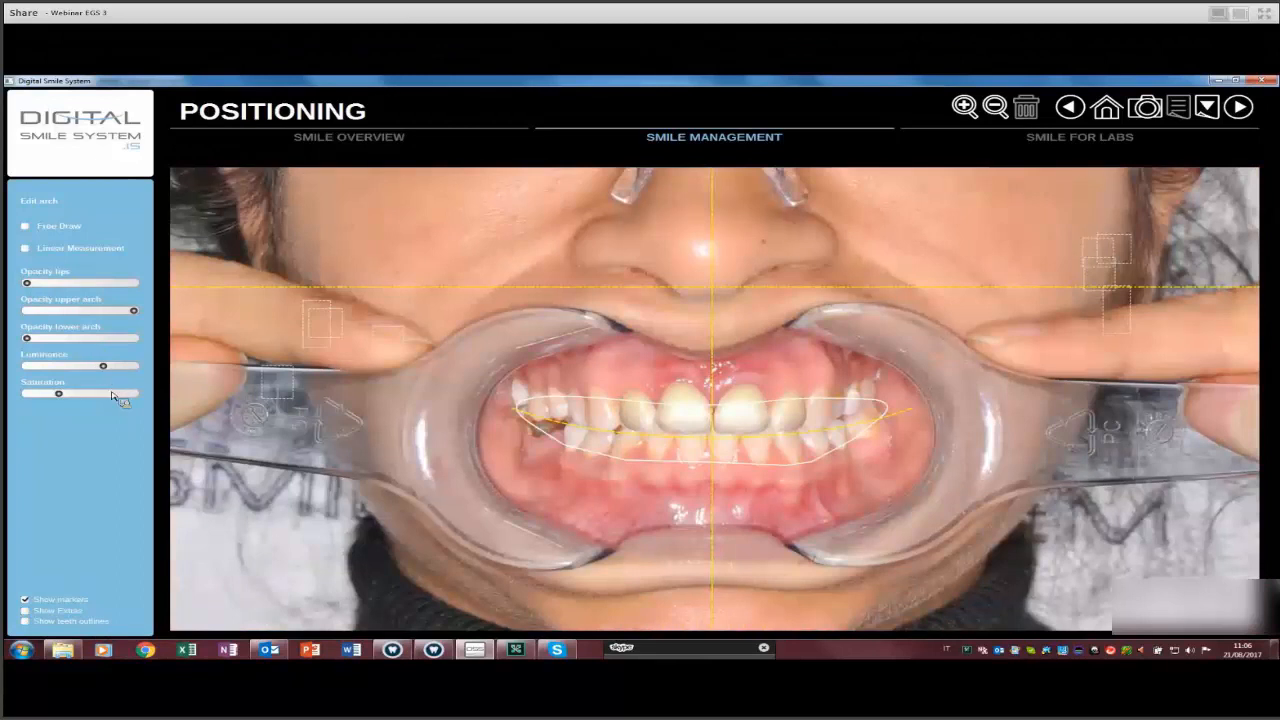
key(space)
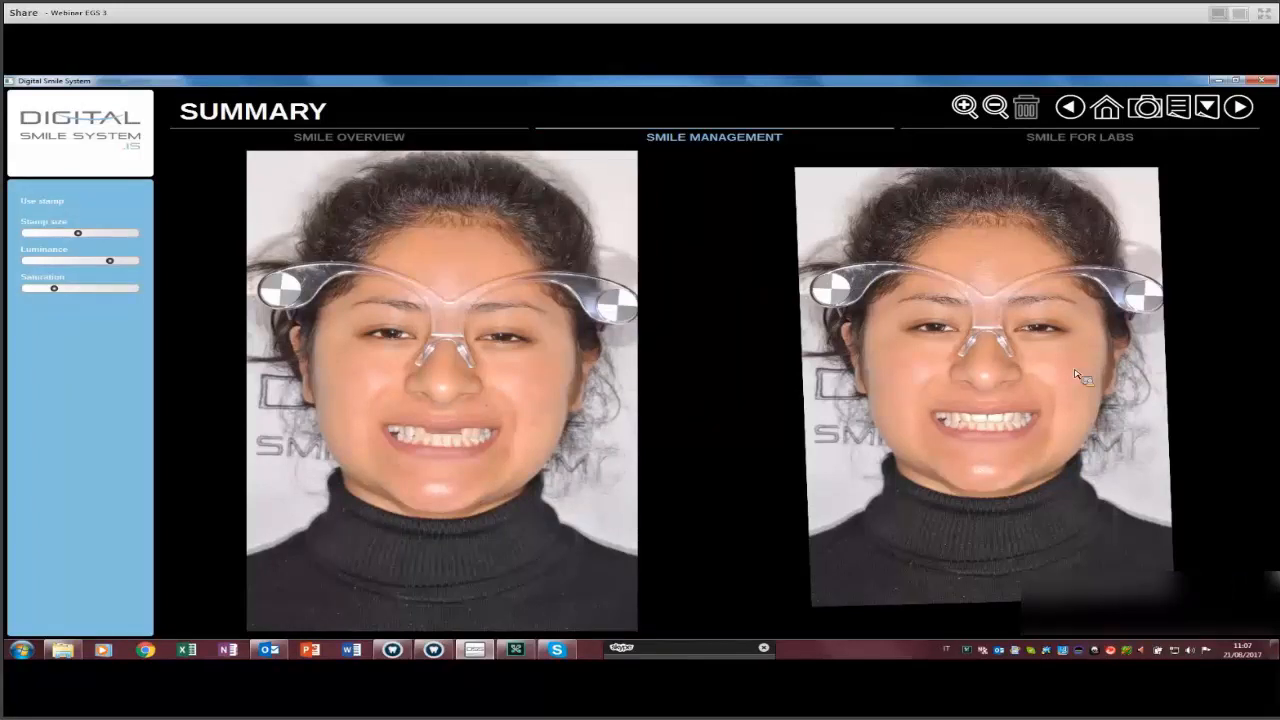
Generate the smile design report as a PDF from the toolbar report icon.
click(1160, 114)
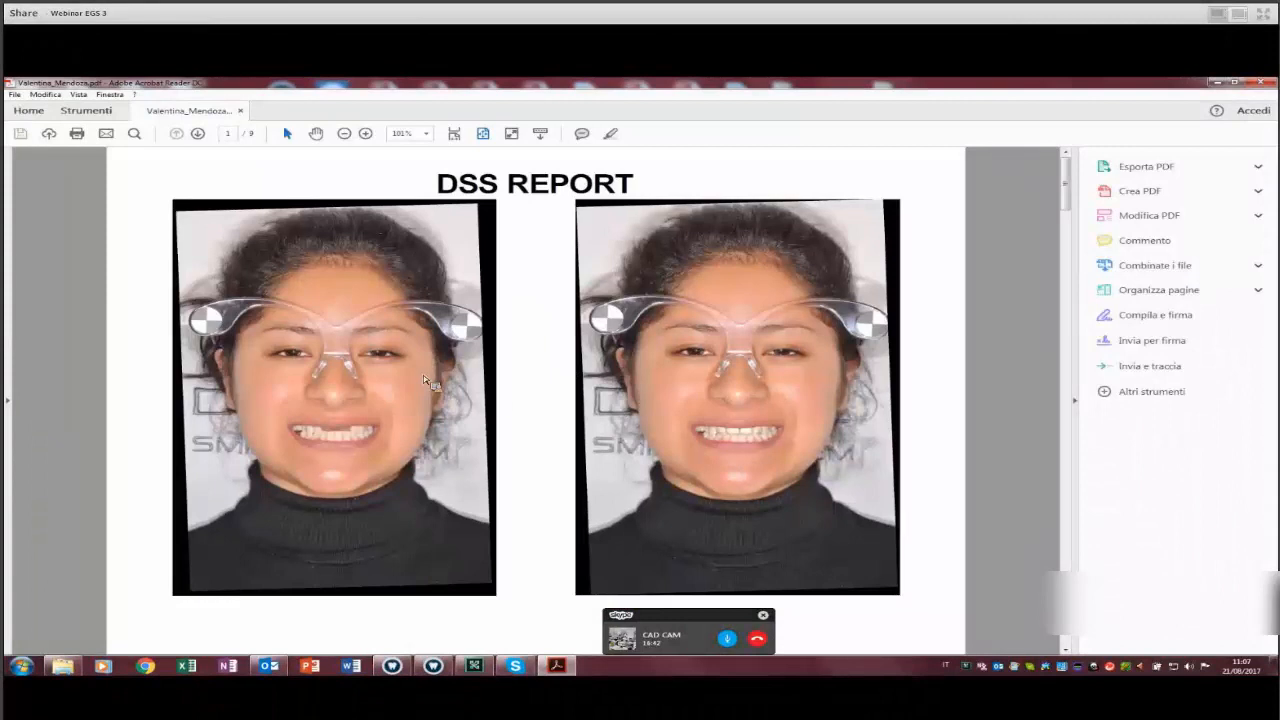
Scroll through the DSS report pages to the 'Piano di lavoro' work plan on page 7.
scroll(623, 437, down, 3)
scroll(623, 437, down, 1)
scroll(623, 437, up, 1)
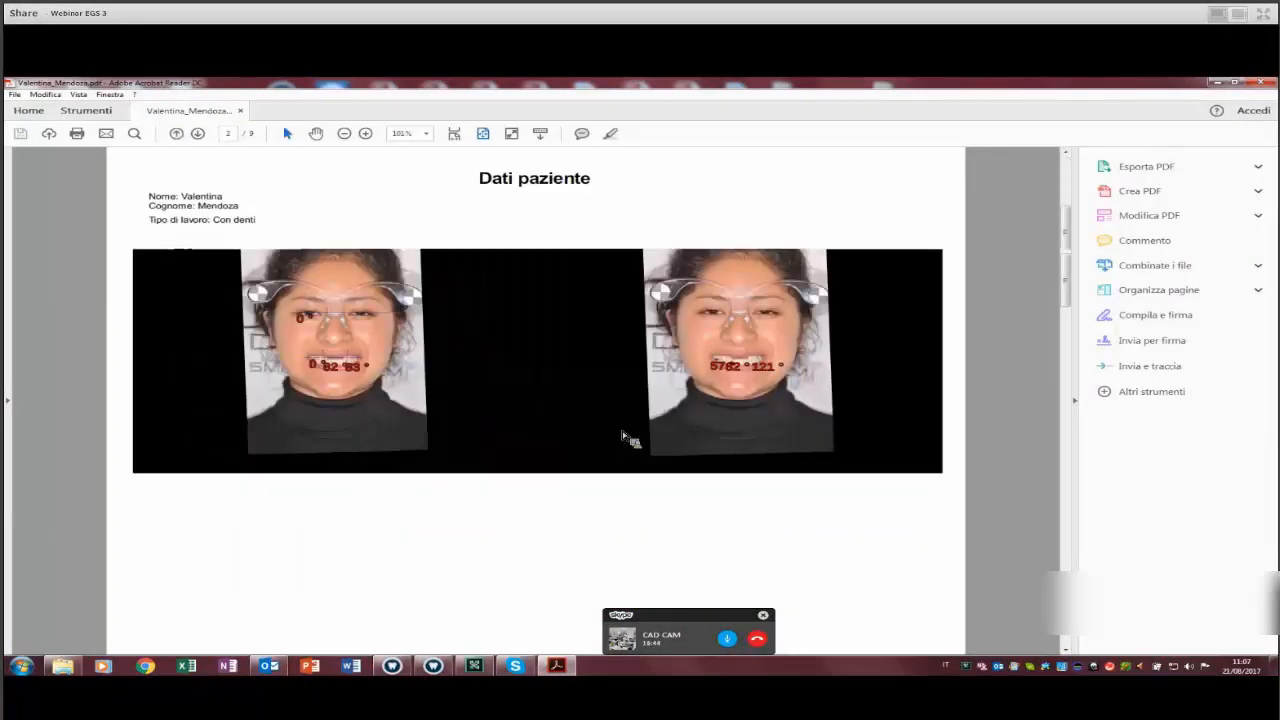
scroll(640, 362, down, 1)
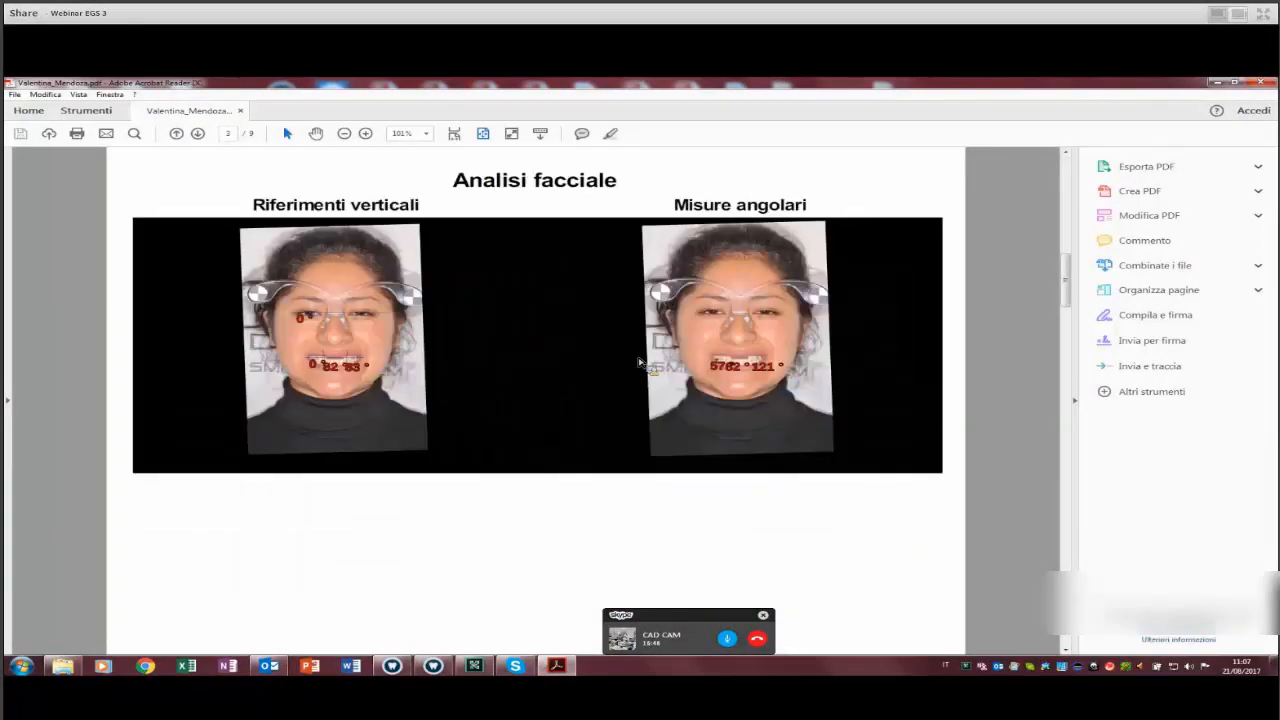
scroll(715, 325, down, 1)
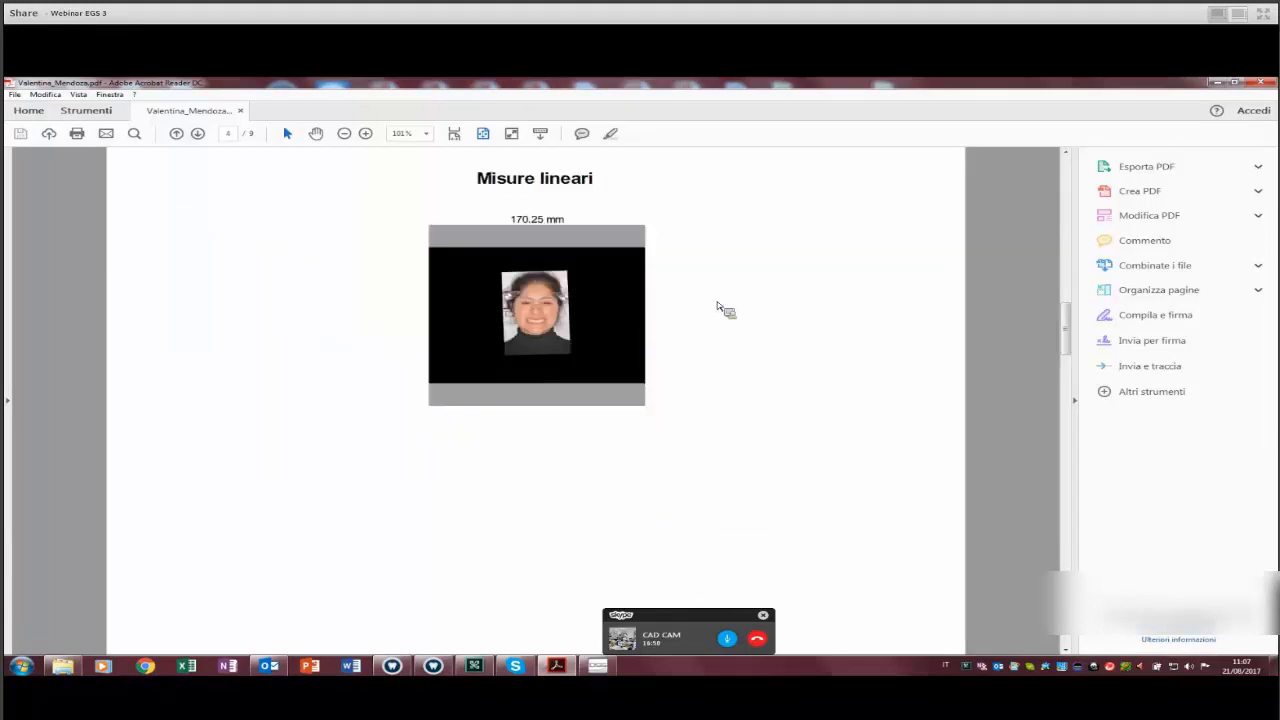
scroll(778, 312, down, 1)
scroll(580, 430, down, 1)
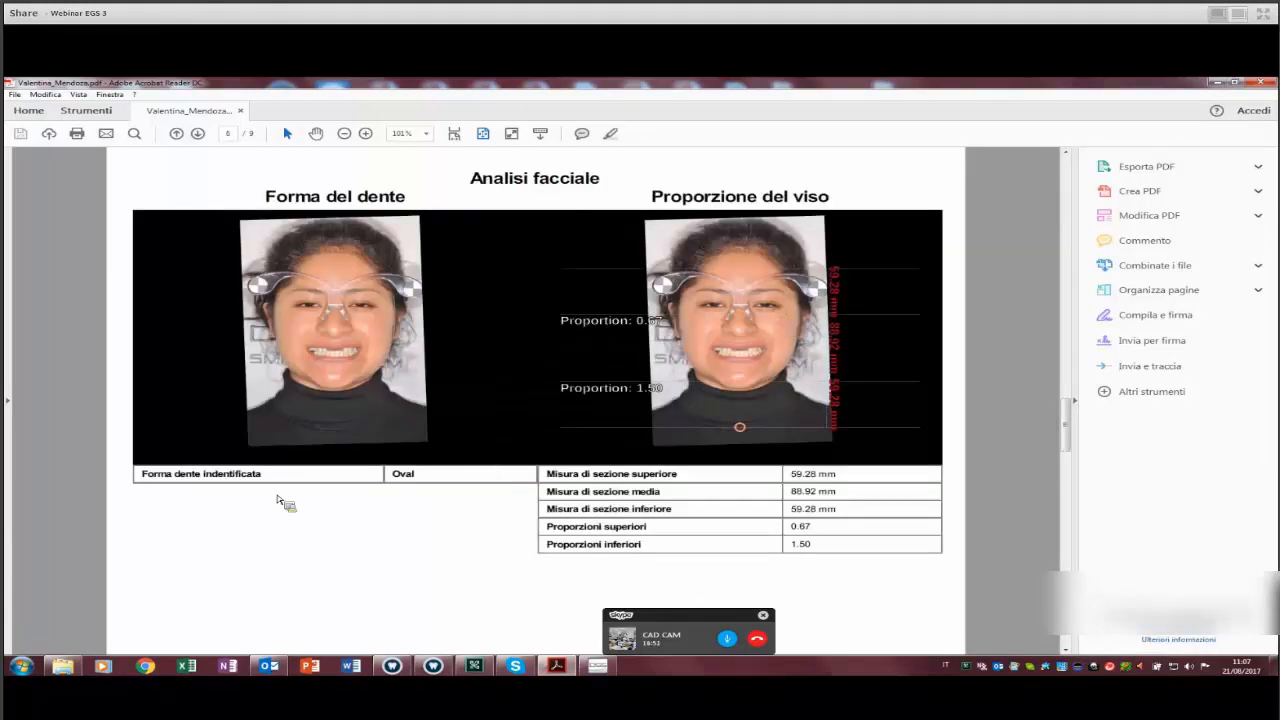
scroll(437, 497, down, 1)
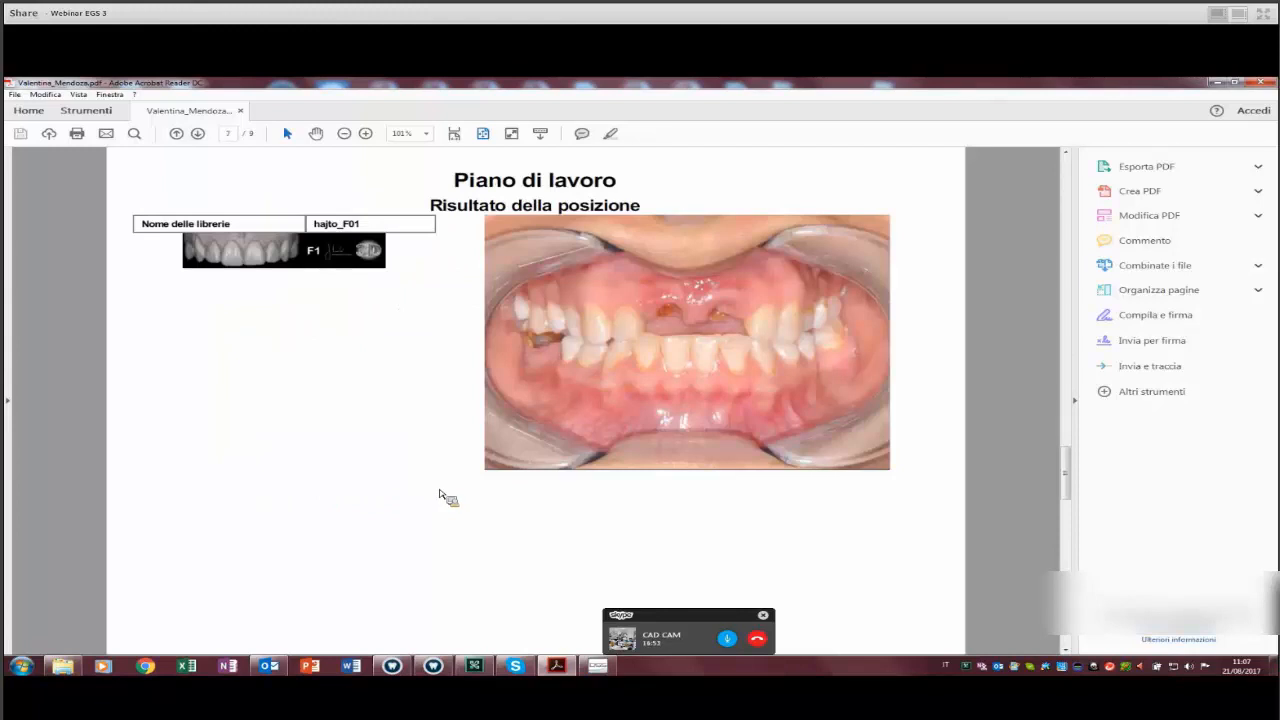
scroll(445, 497, down, 1)
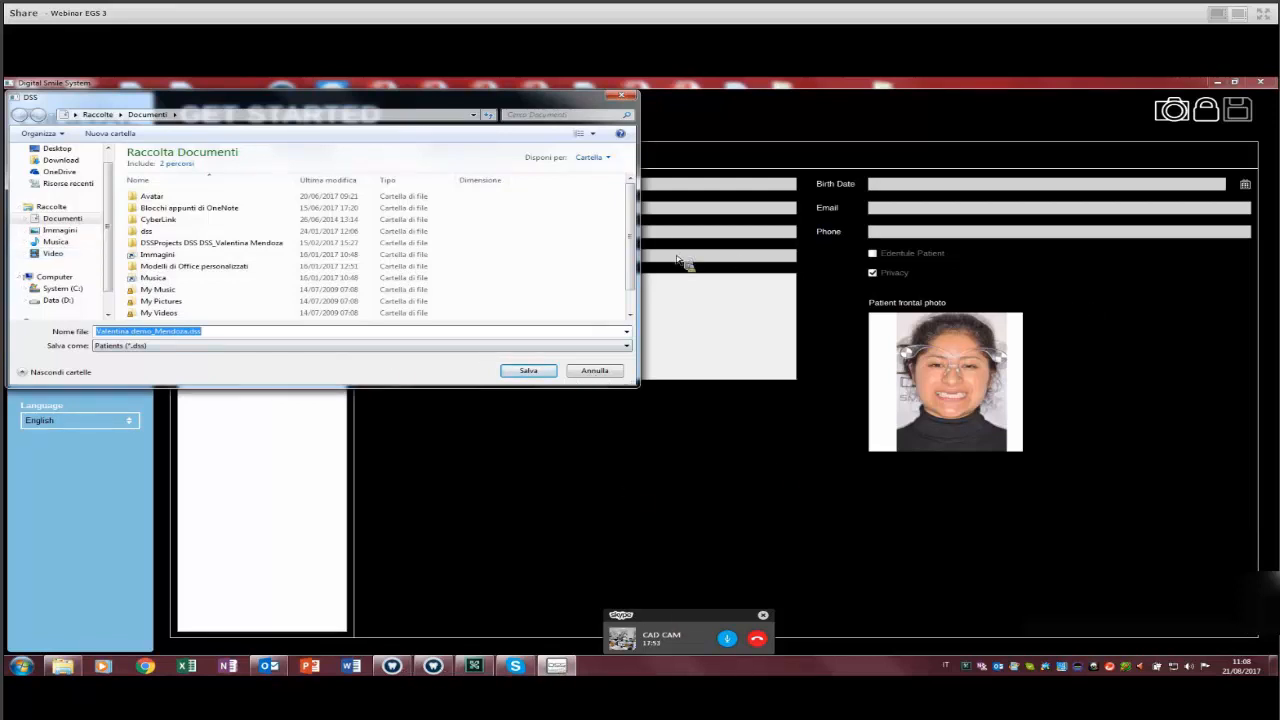
Confirm saving the patient .dss project and switch to the Order Manager window.
key(Escape)
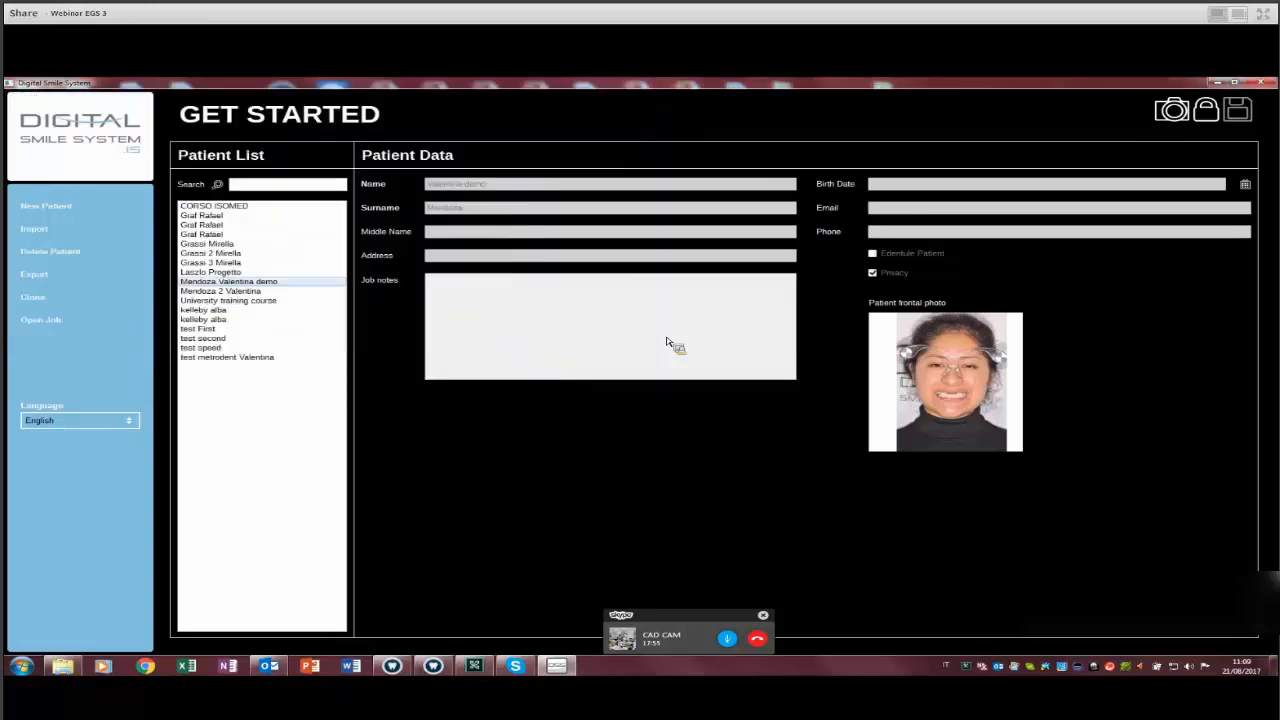
key(alt+Tab)
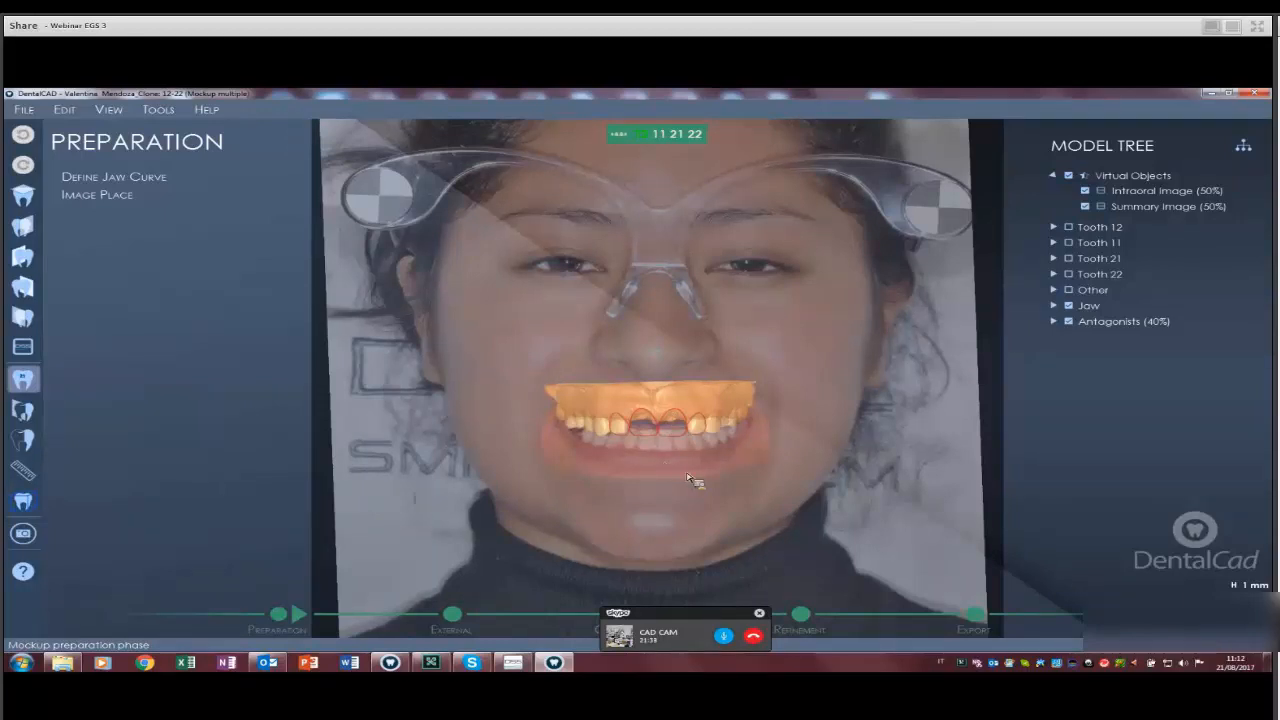
right_drag(648, 254, 648, 254)
scroll(648, 258, up, 5)
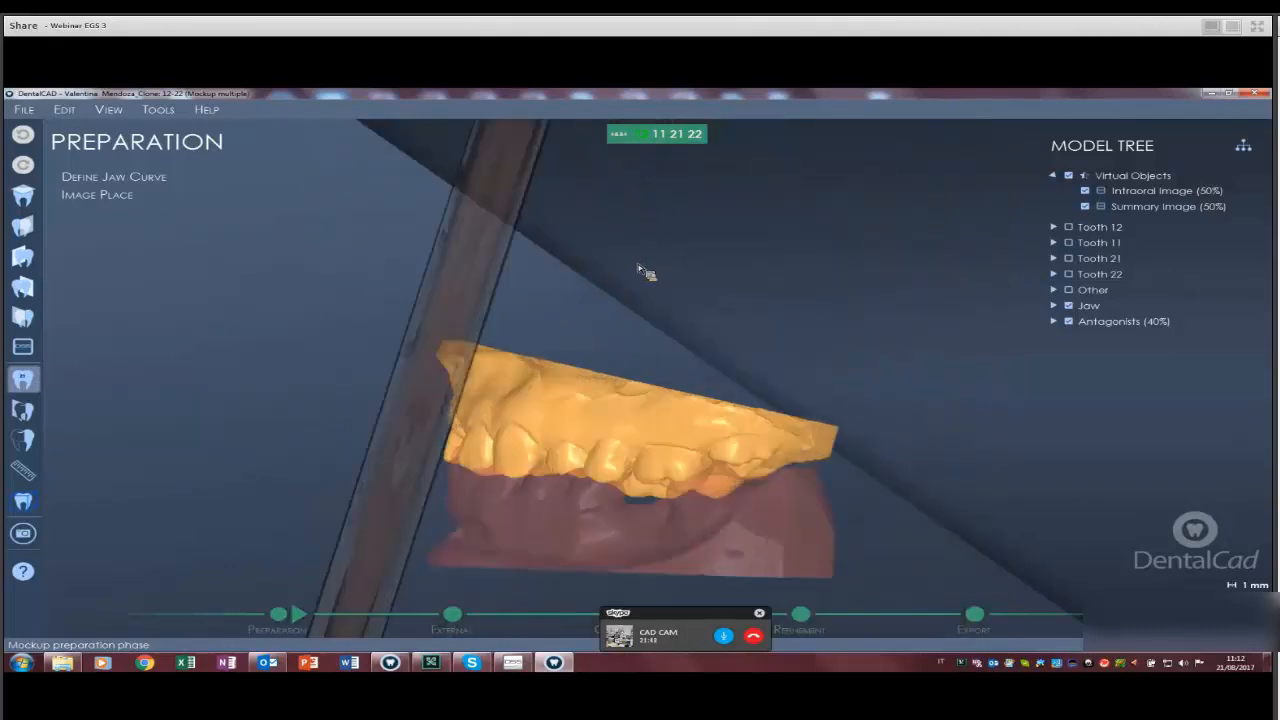
middle_drag(315, 336, 314, 335)
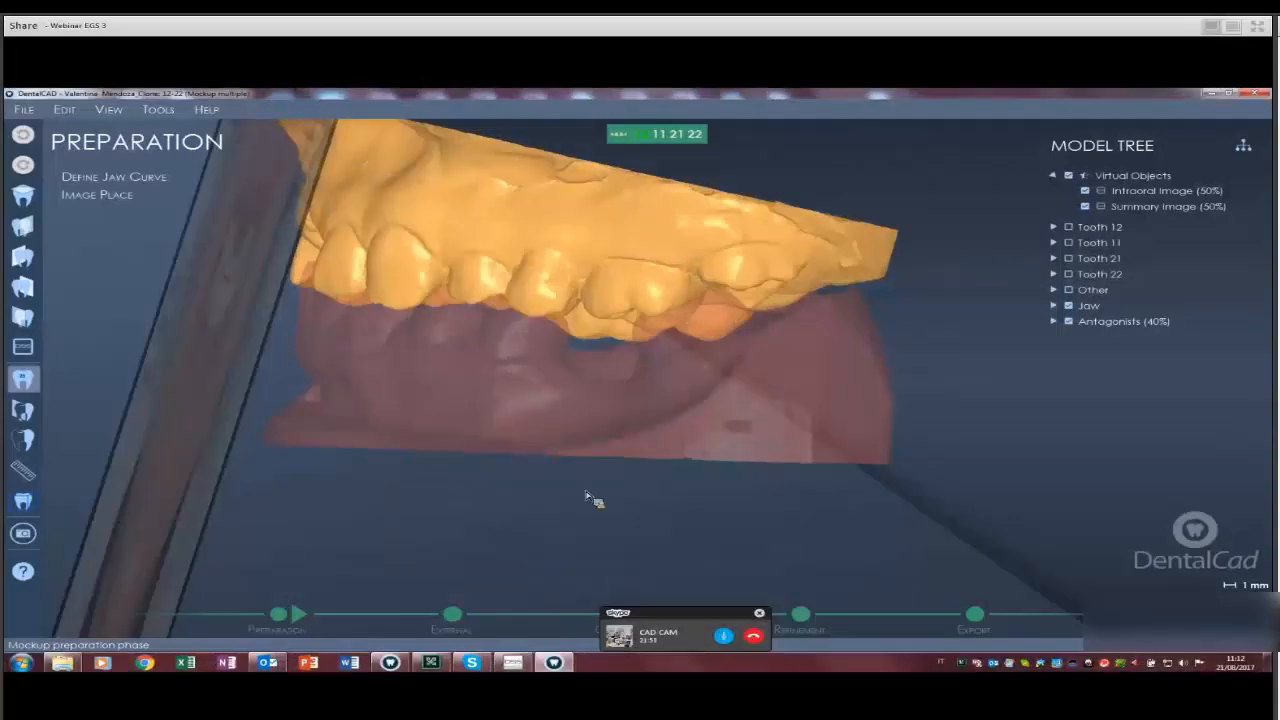
right_drag(664, 364, 640, 336)
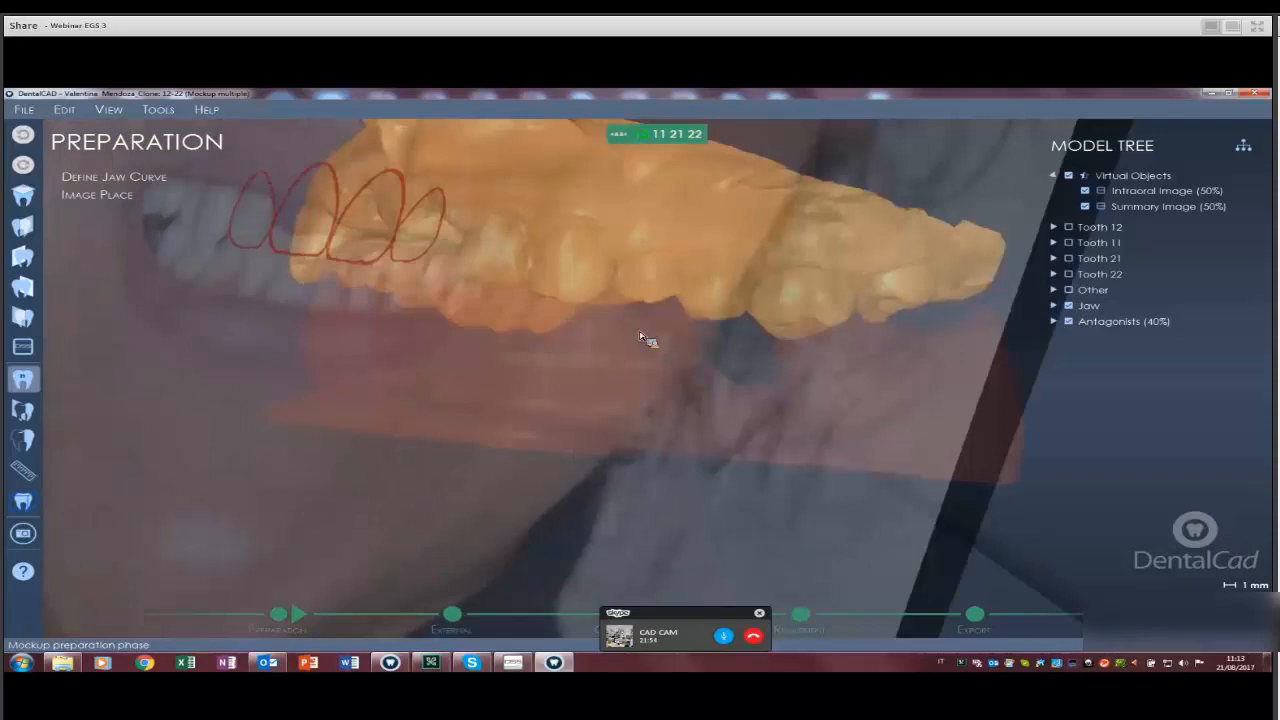
click(23, 346)
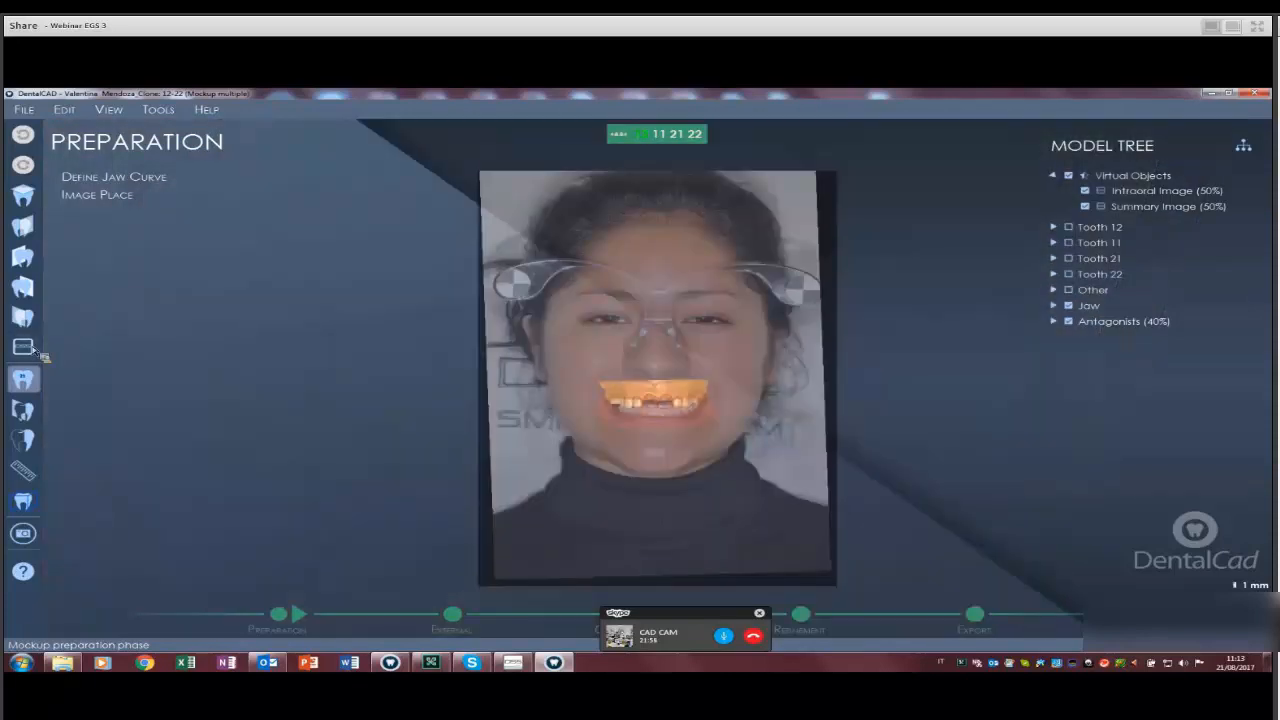
scroll(580, 464, up, 8)
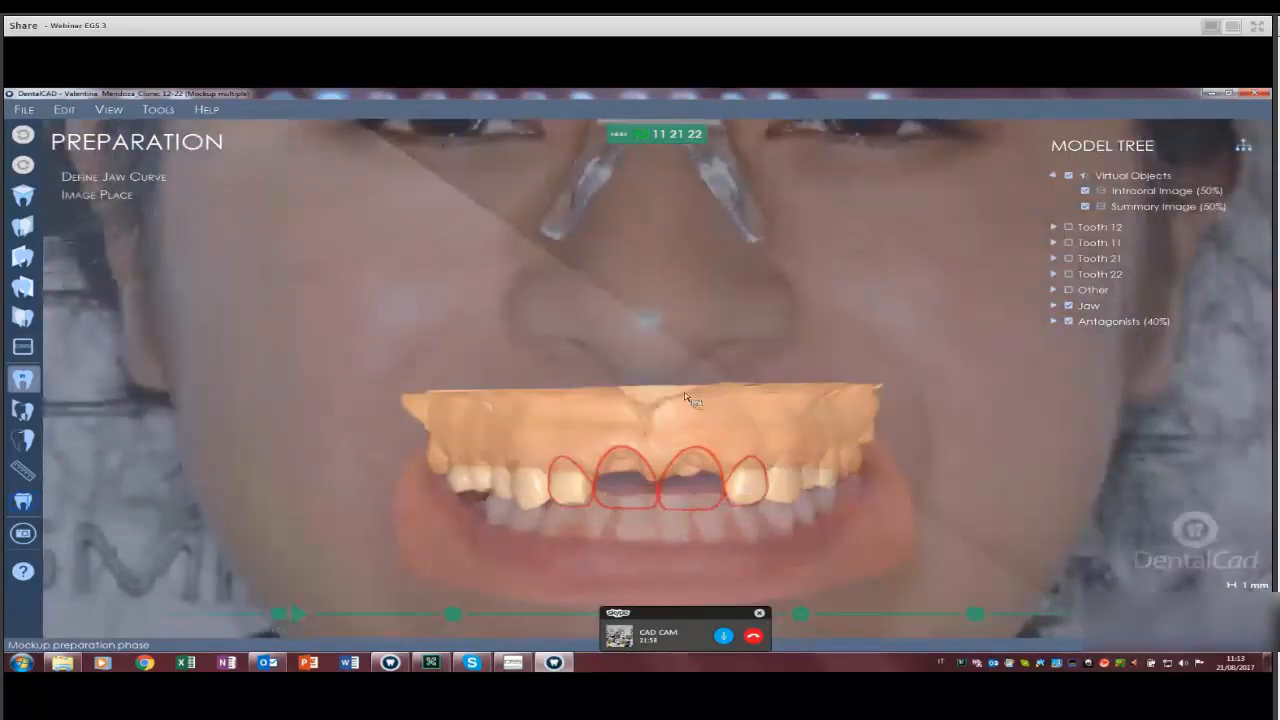
right_drag(686, 397, 697, 495)
scroll(697, 495, down, 8)
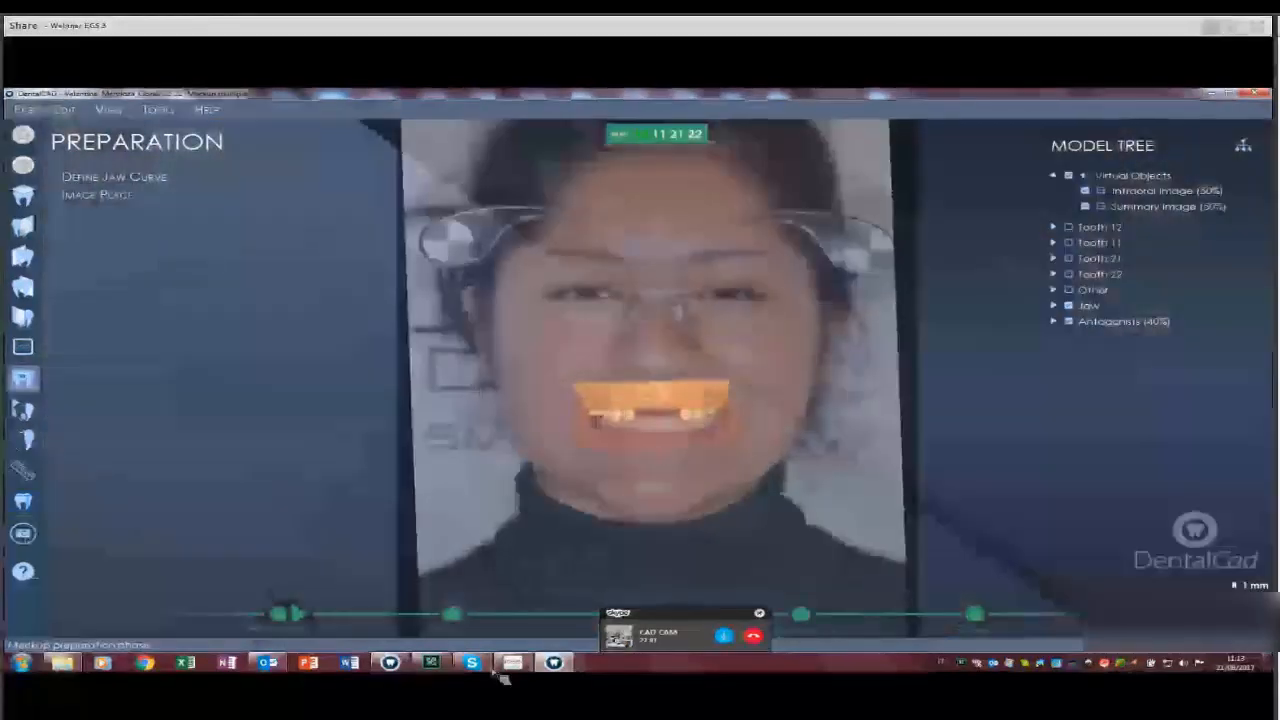
scroll(514, 673, up, 7)
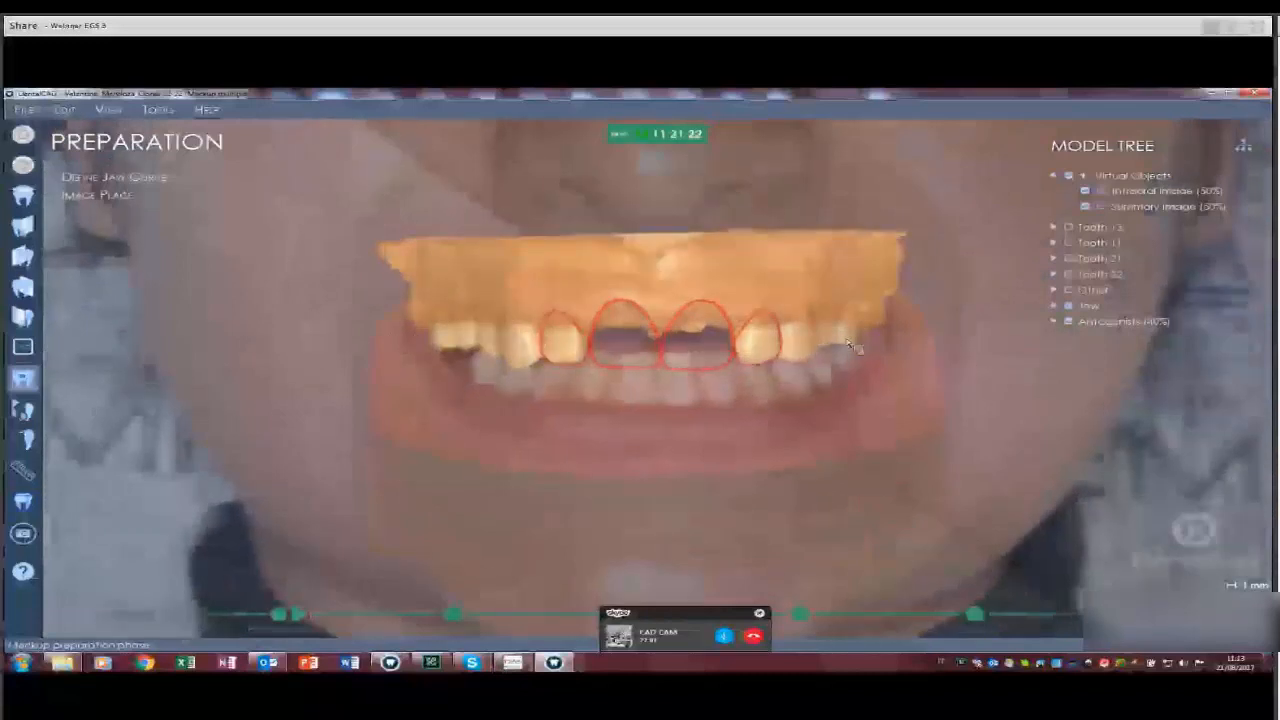
key(alt+Tab)
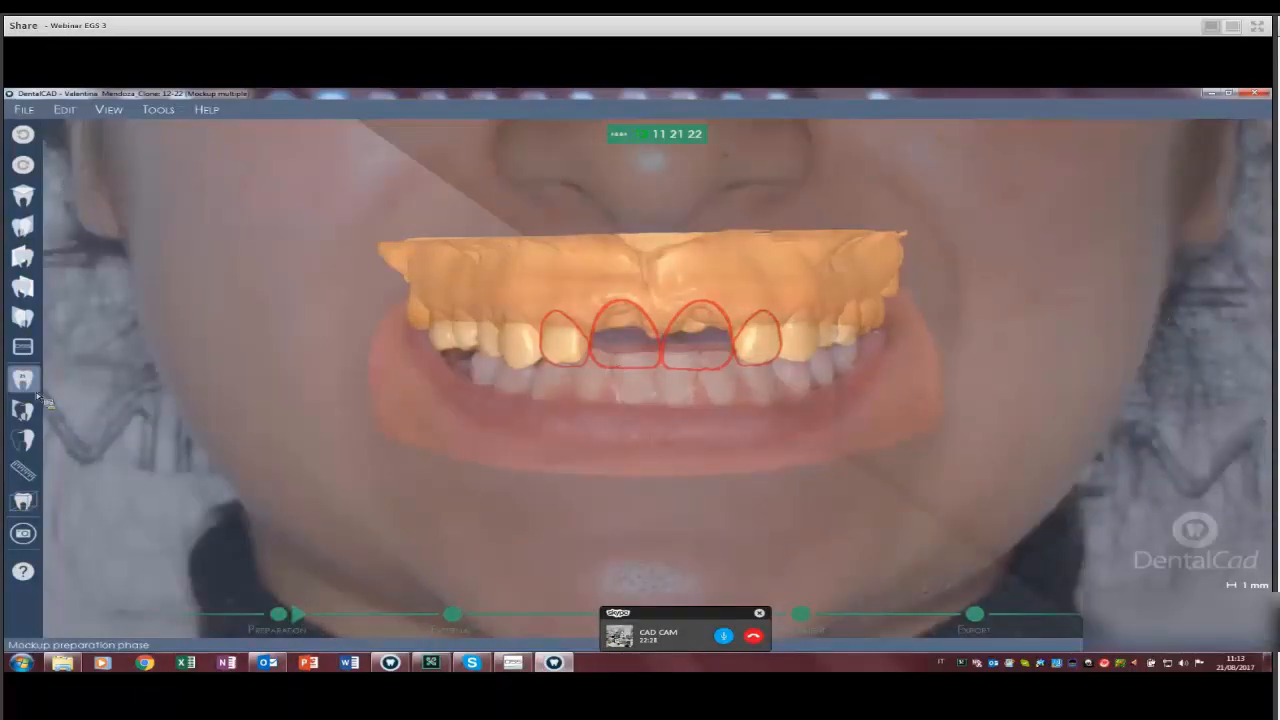
Advance to the External phase, hide labels, face photos and lower jaw, then view the occlusal side.
click(298, 614)
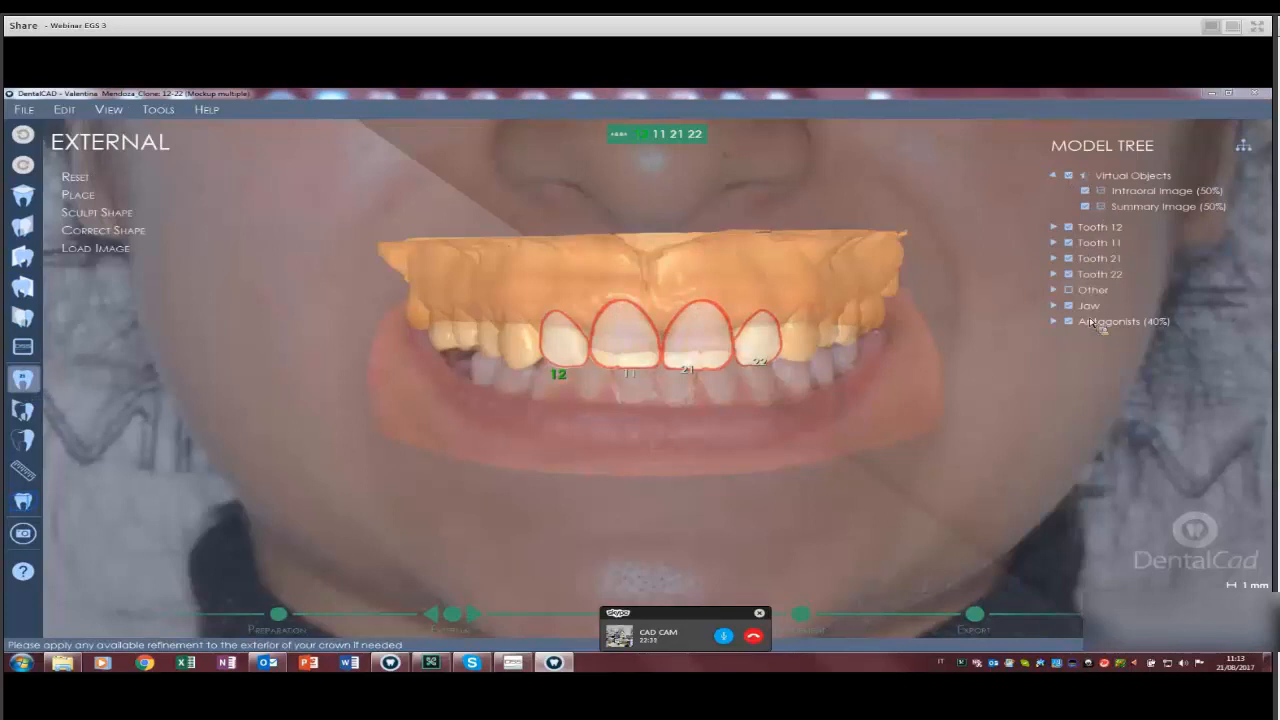
key(l)
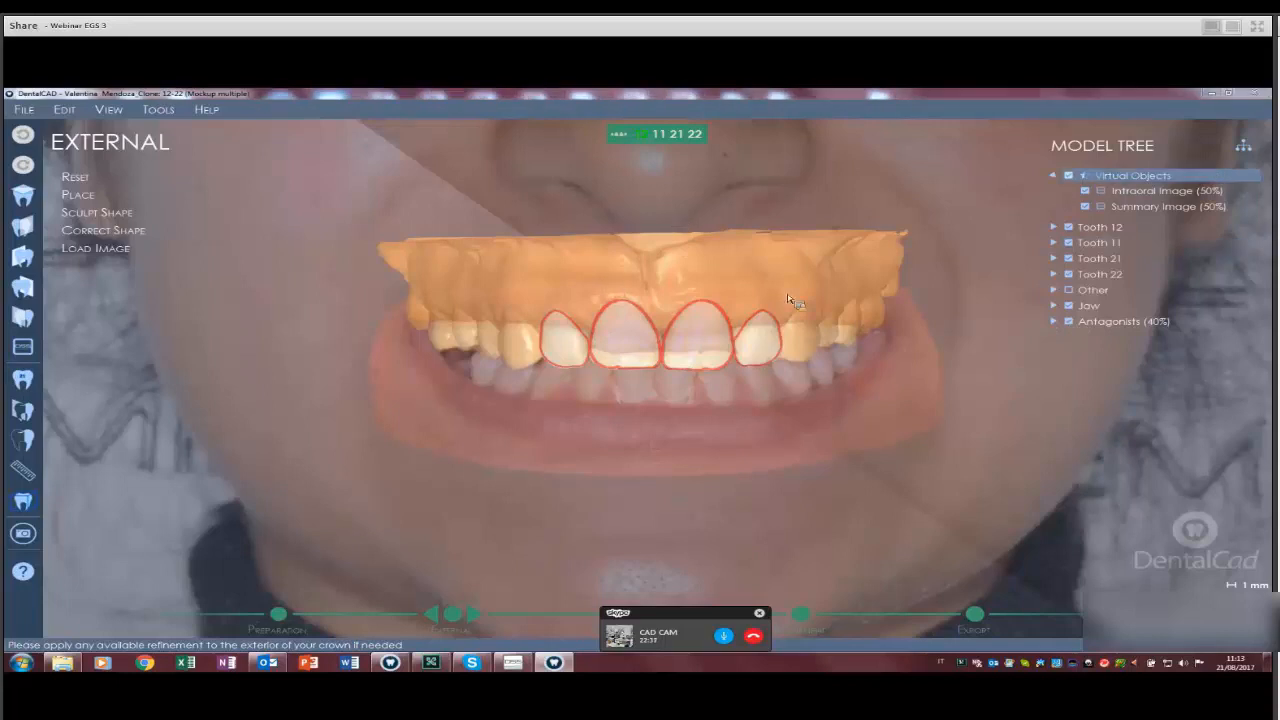
click(1069, 176)
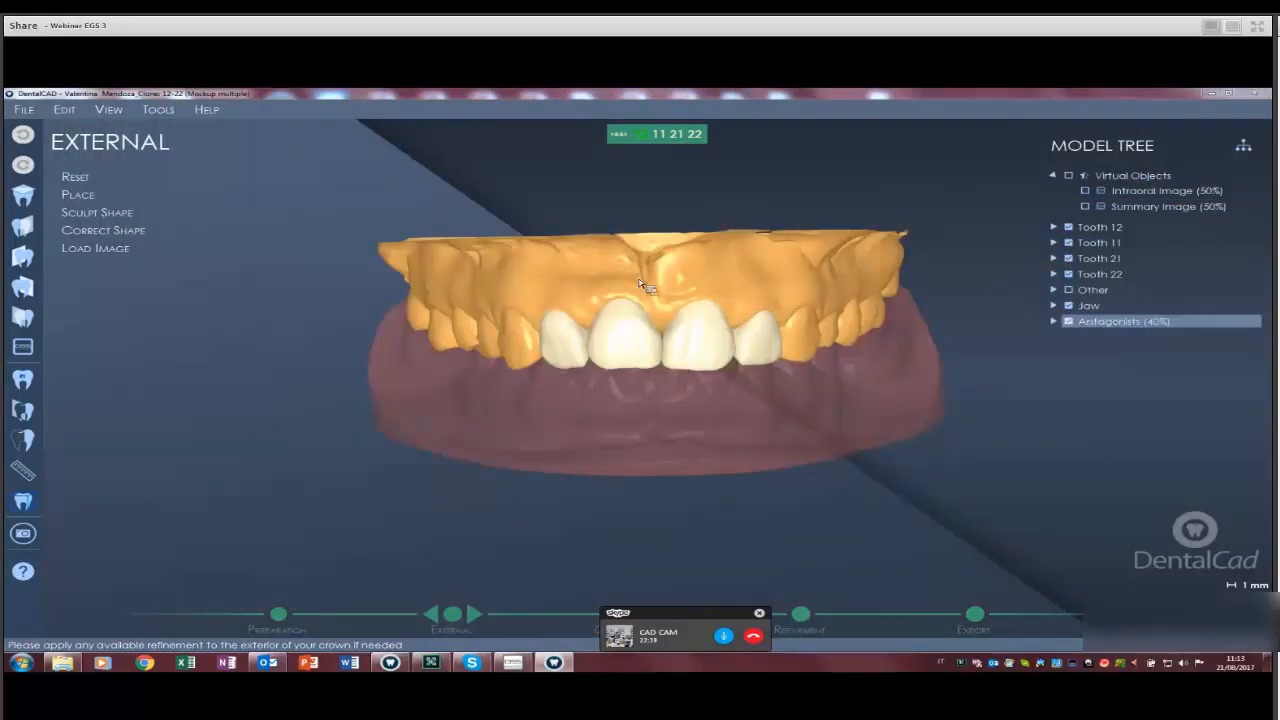
click(1069, 322)
right_drag(662, 322, 690, 438)
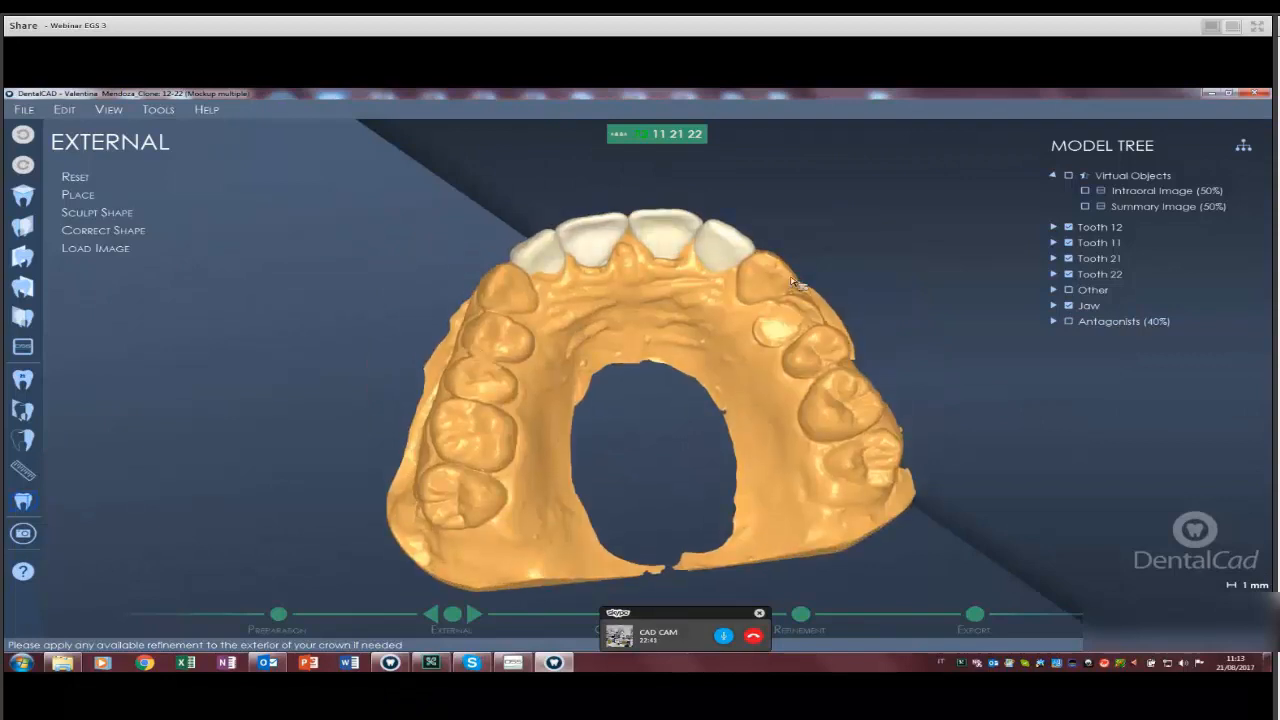
right_drag(590, 272, 581, 276)
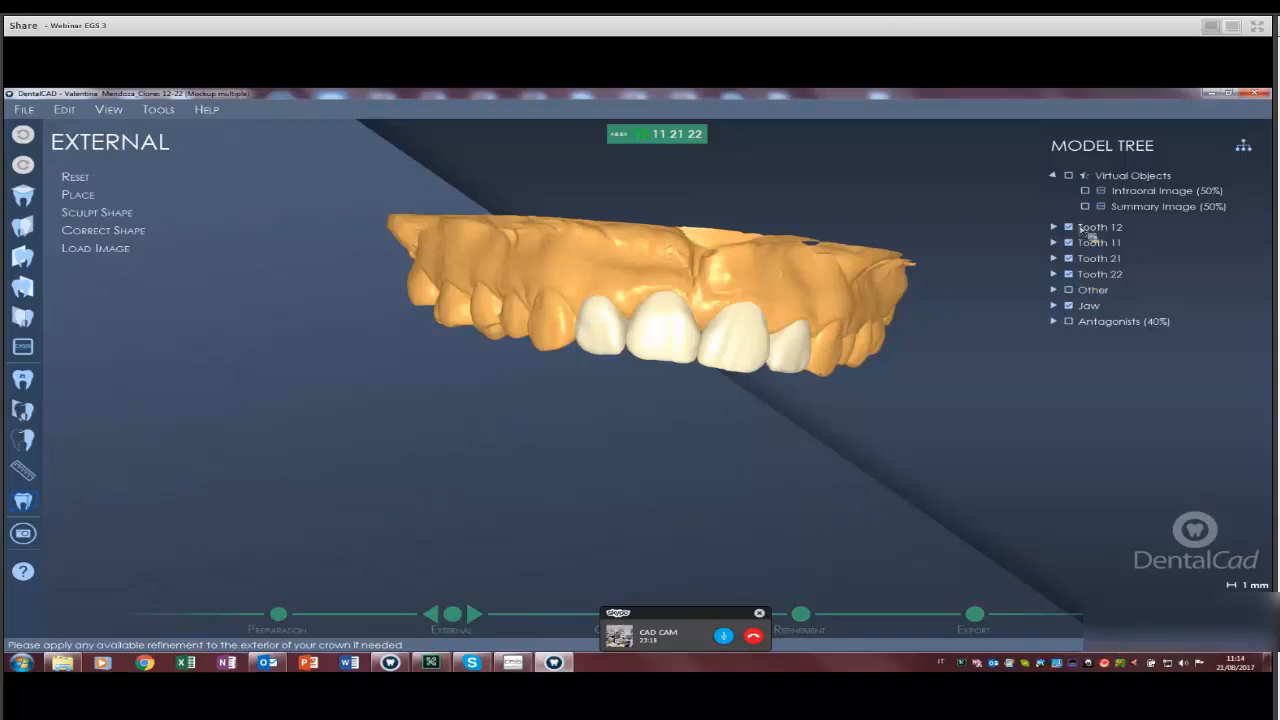
Pan and zoom the view onto the front teeth around tooth 12.
middle_drag(454, 404, 434, 484)
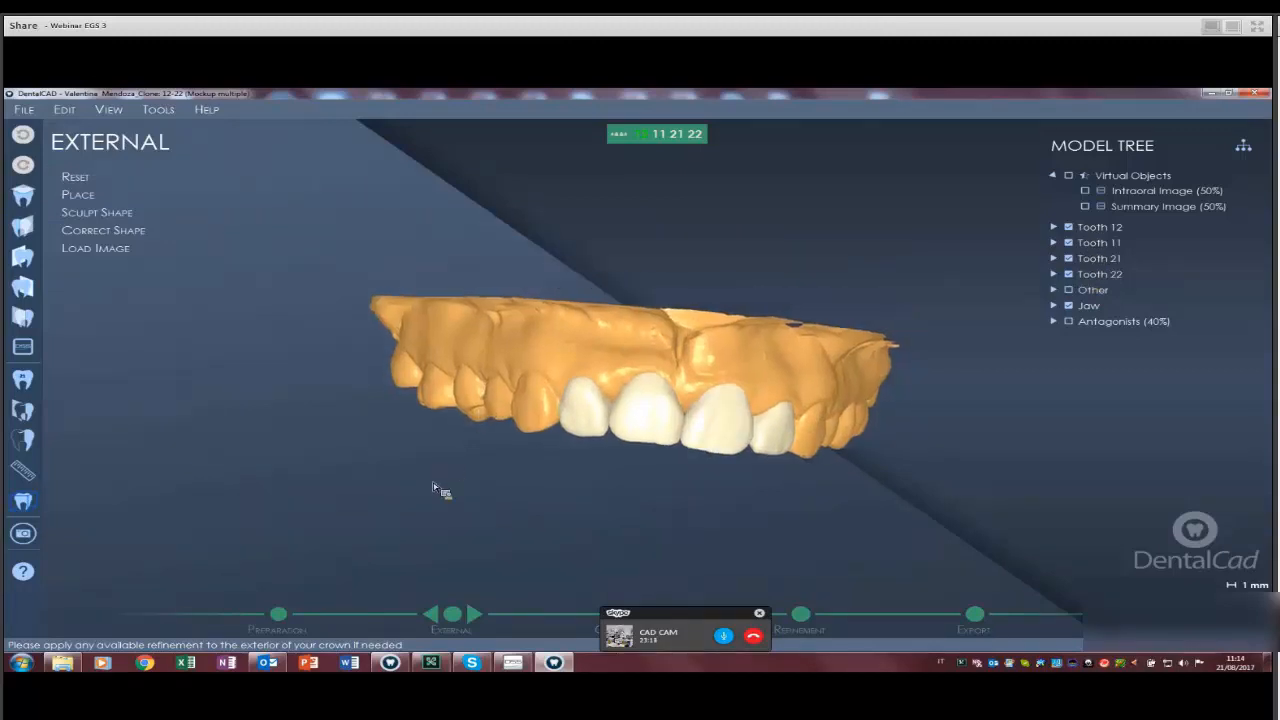
scroll(434, 488, up, 5)
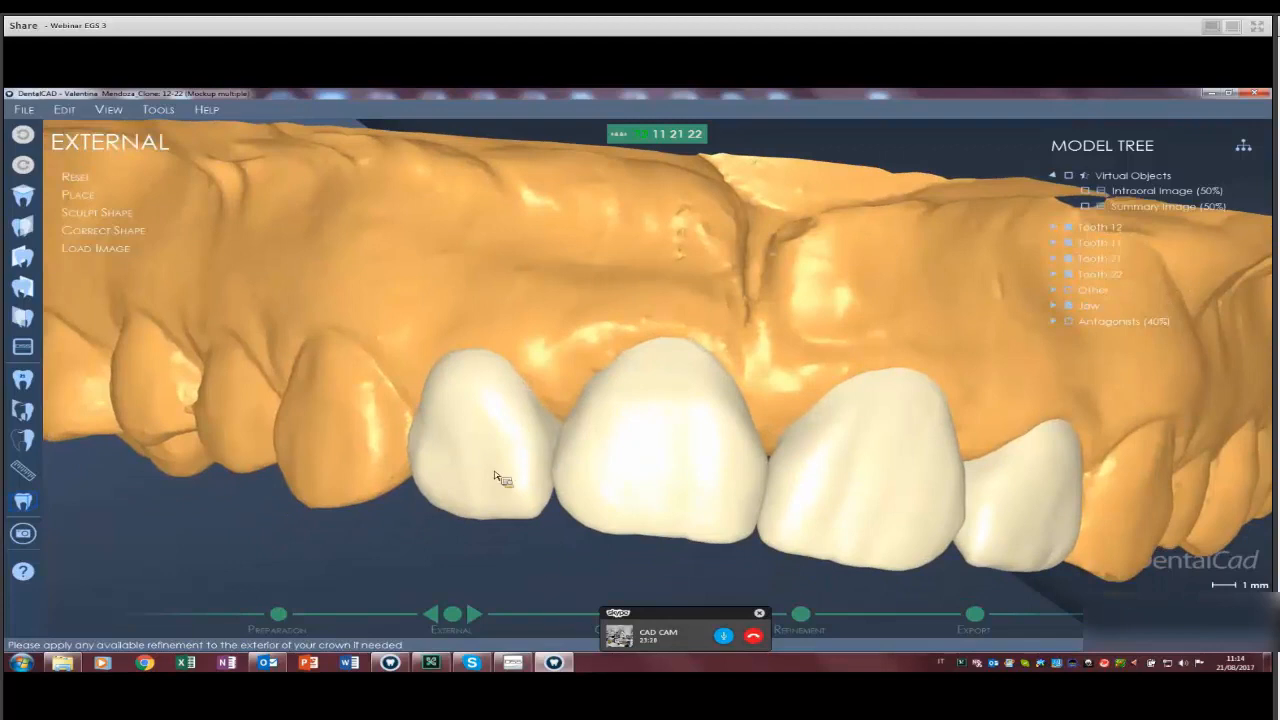
ctrl+scroll(493, 386, down, 3)
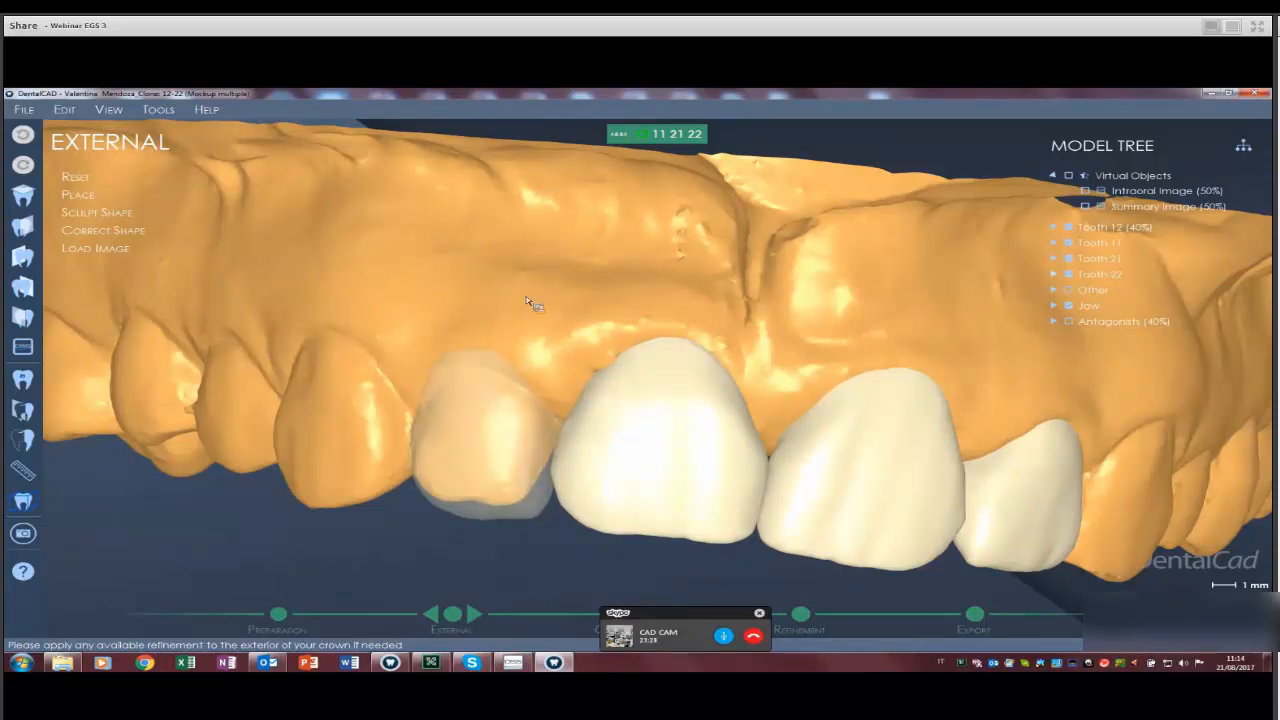
scroll(530, 302, up, 5)
middle_drag(526, 300, 756, 216)
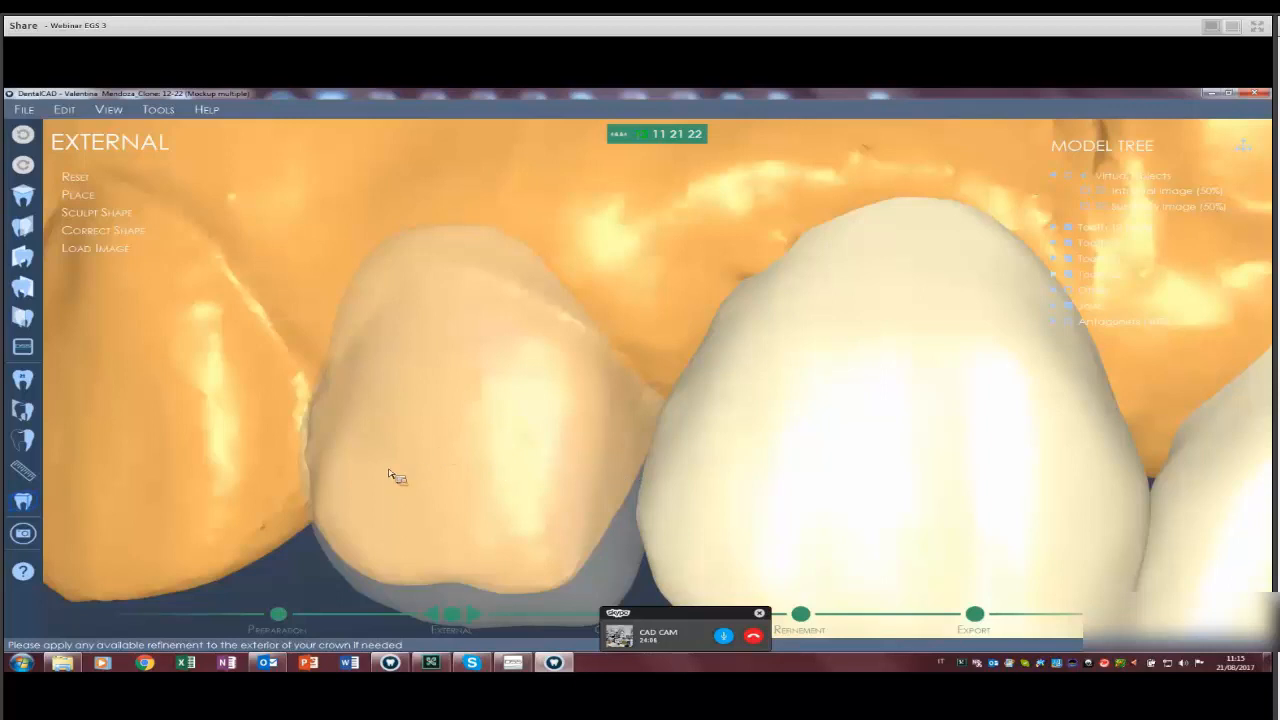
scroll(712, 430, down, 7)
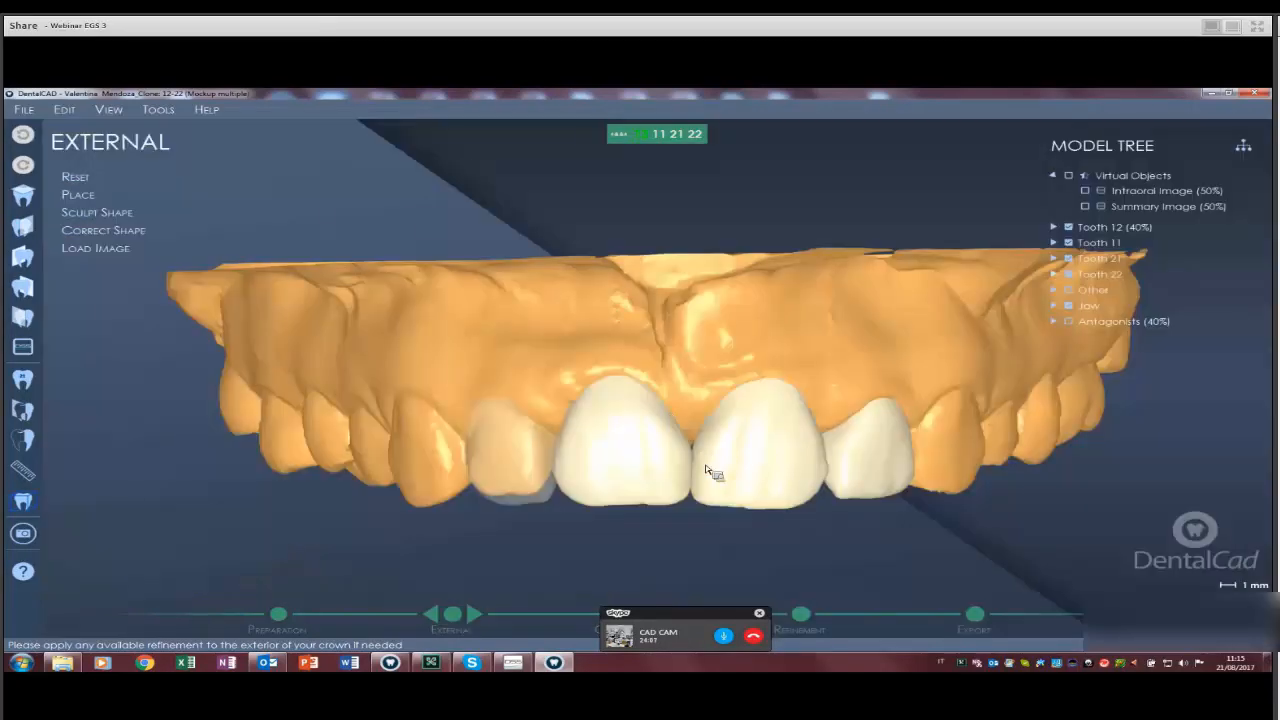
scroll(466, 414, up, 2)
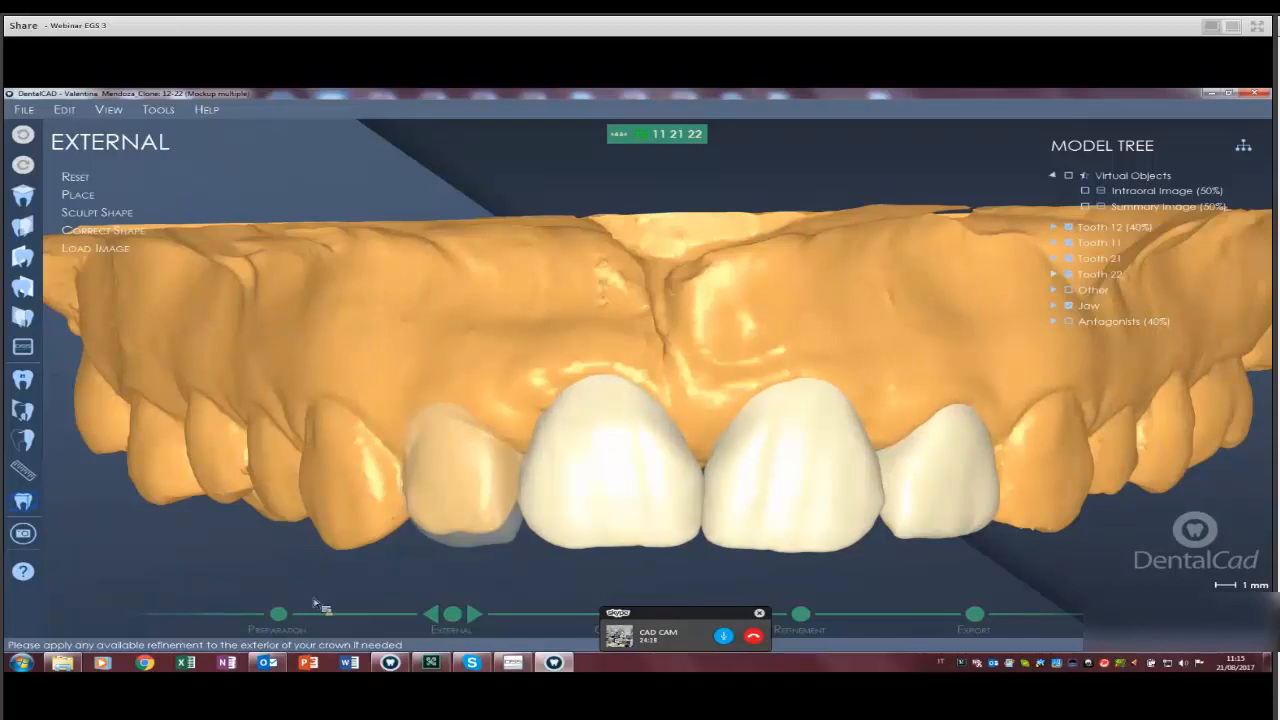
scroll(460, 523, up, 3)
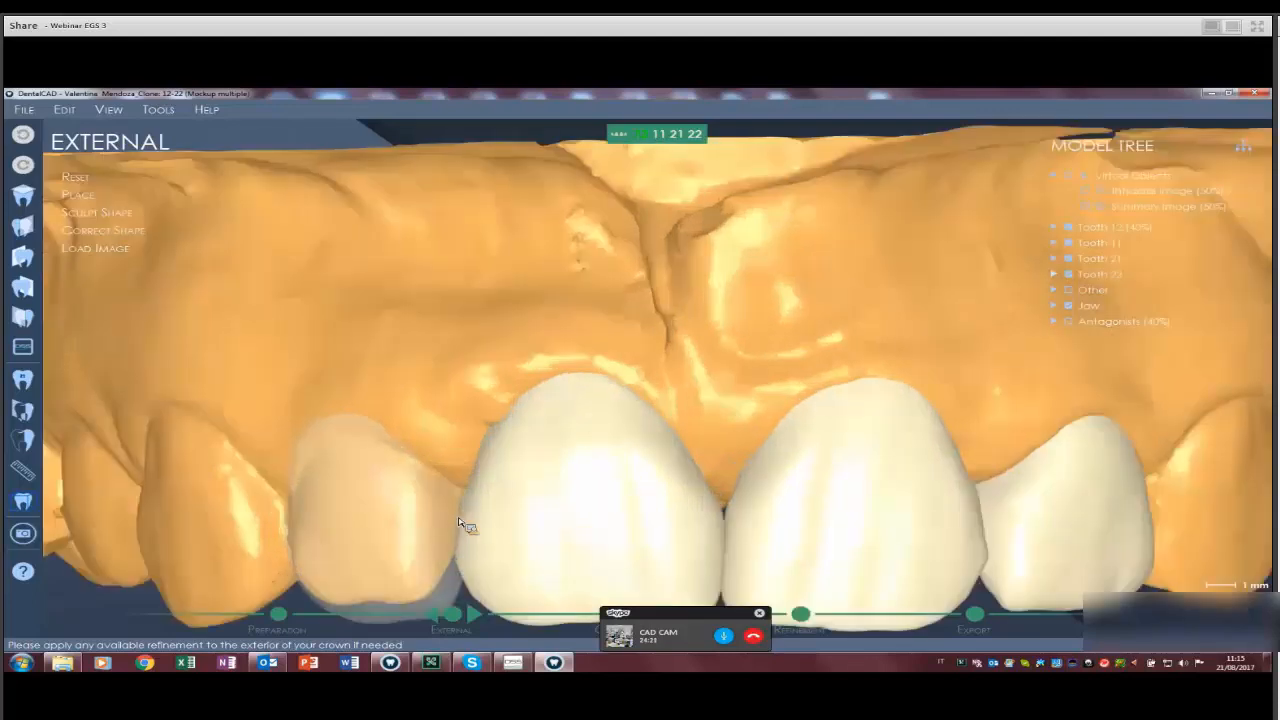
scroll(460, 523, up, 2)
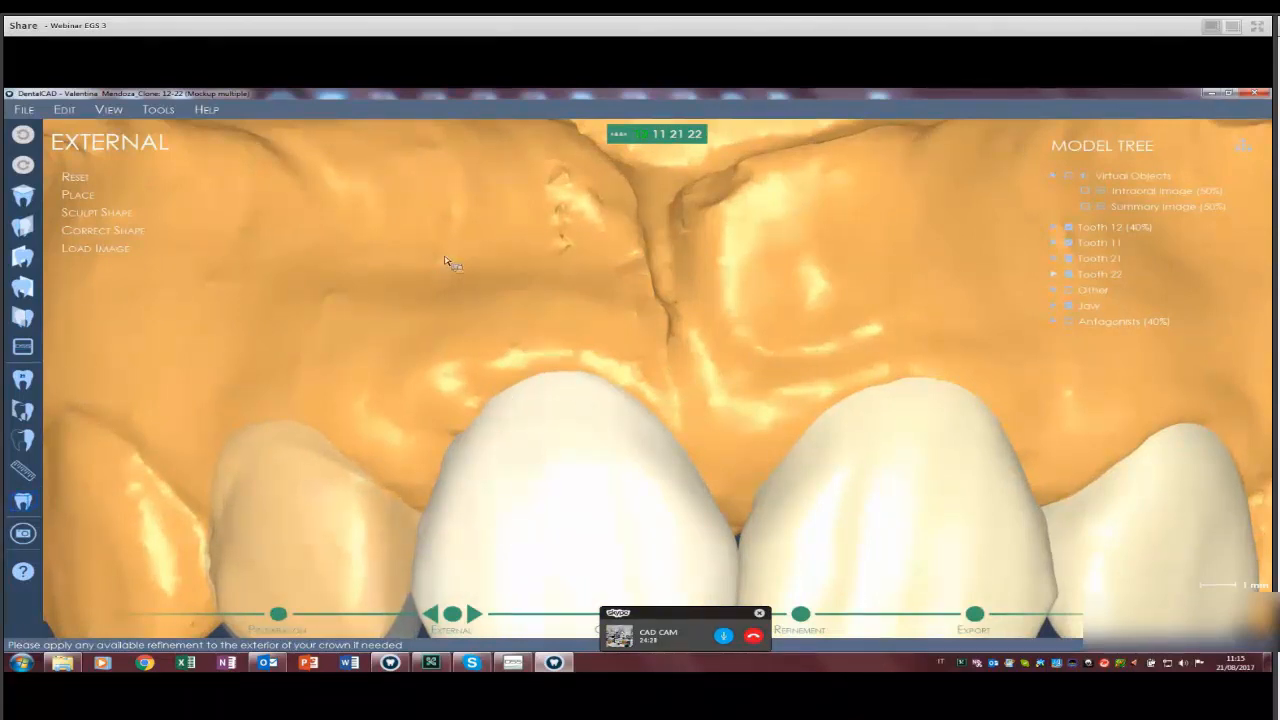
middle_drag(424, 426, 576, 226)
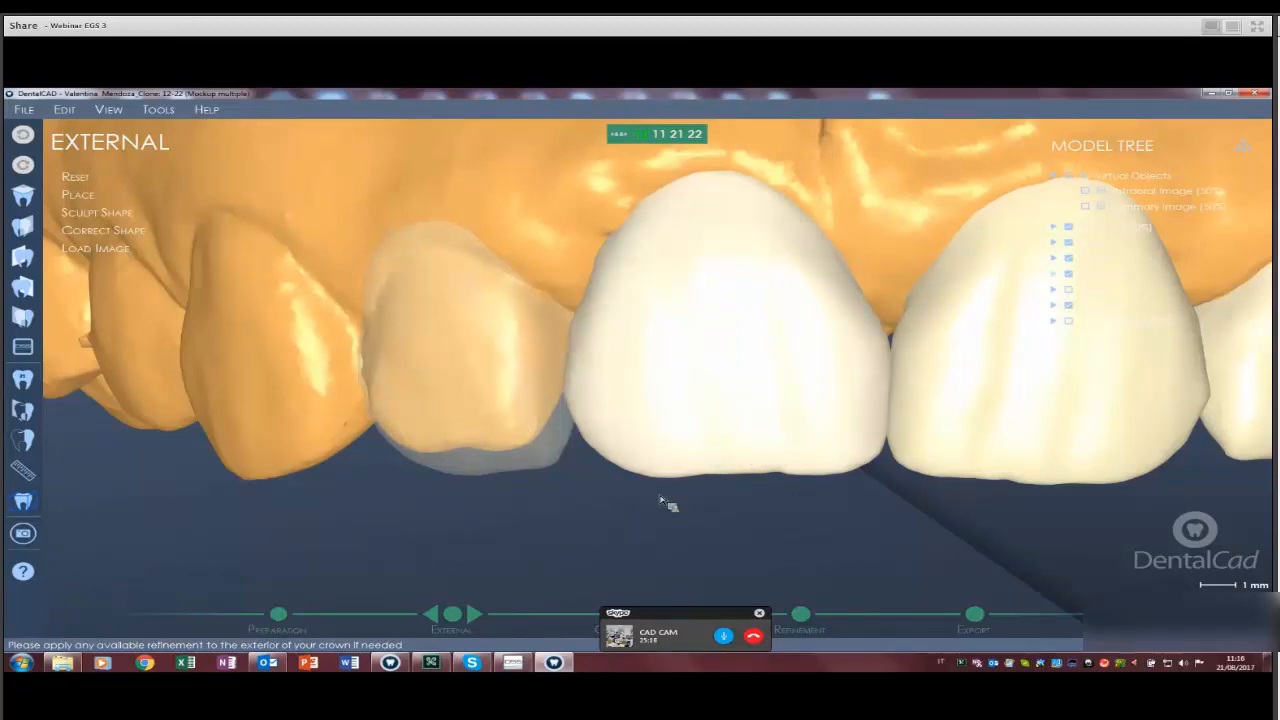
scroll(786, 432, up, 4)
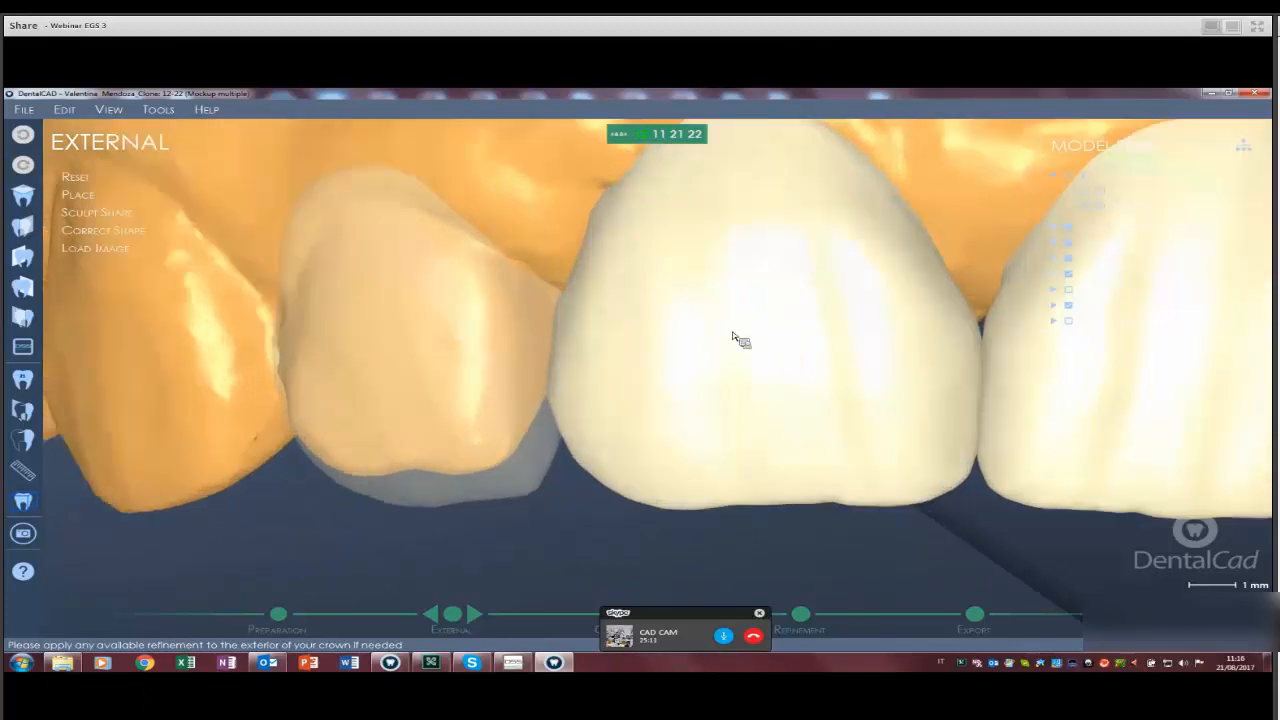
right_drag(720, 305, 577, 520)
scroll(743, 397, up, 2)
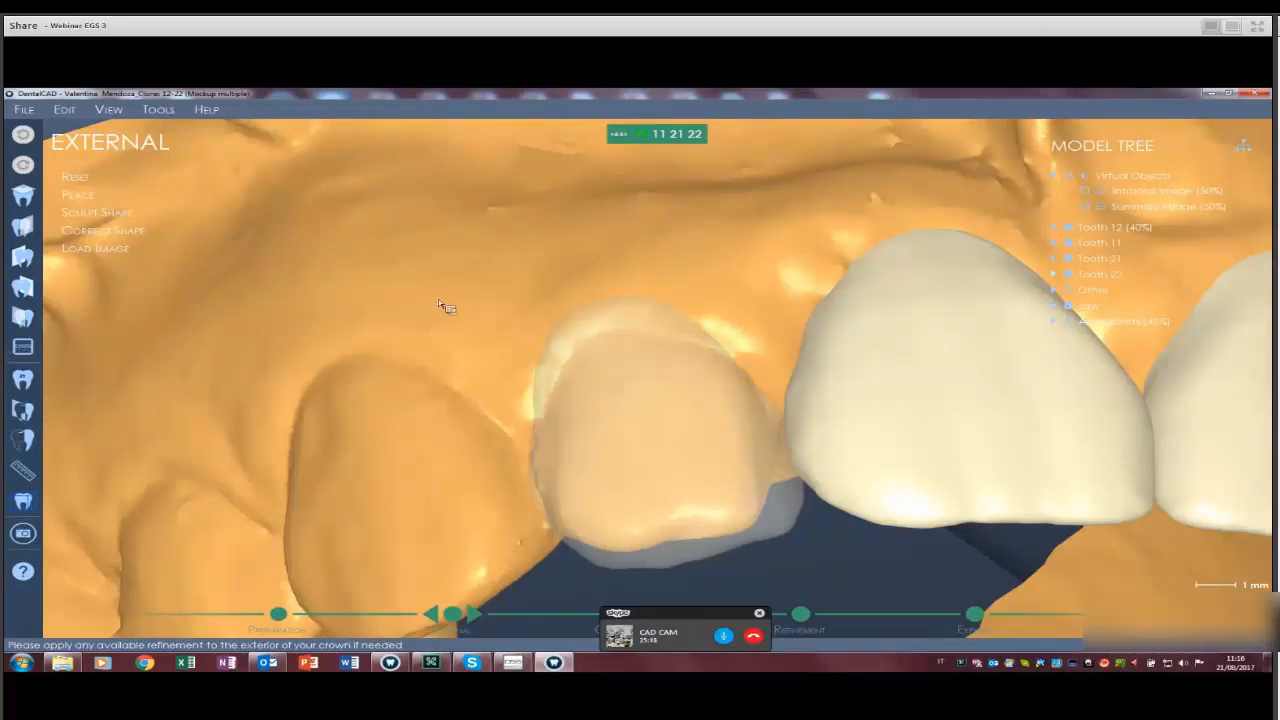
Reset to the front view of the whole jaw and advance to the Connectors step.
click(477, 617)
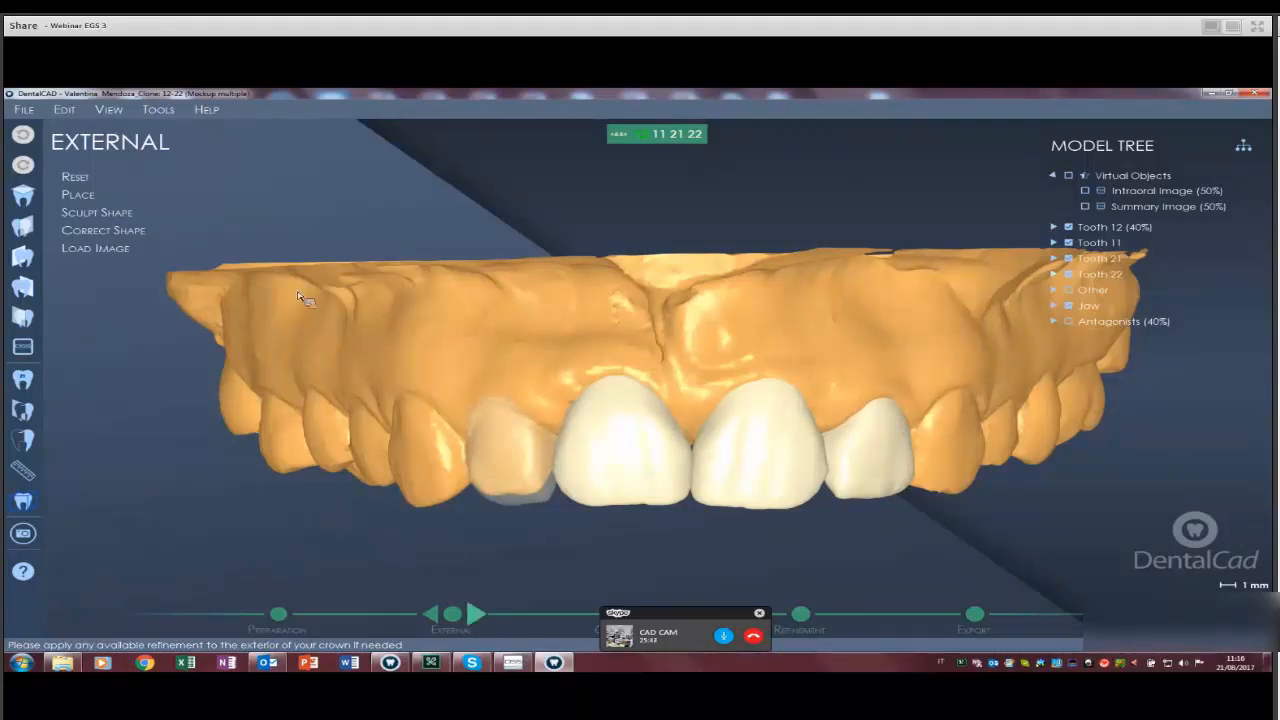
click(476, 614)
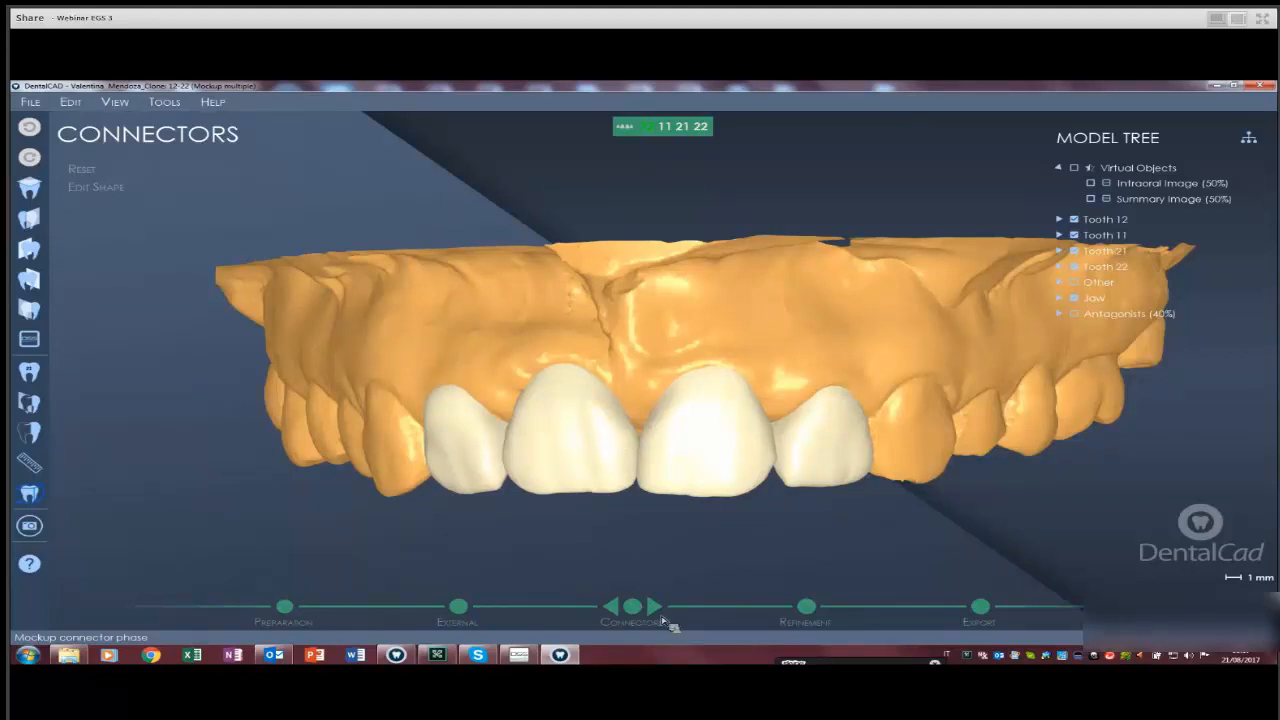
Rotate the jaw to an oblique side view.
right_drag(661, 614, 666, 348)
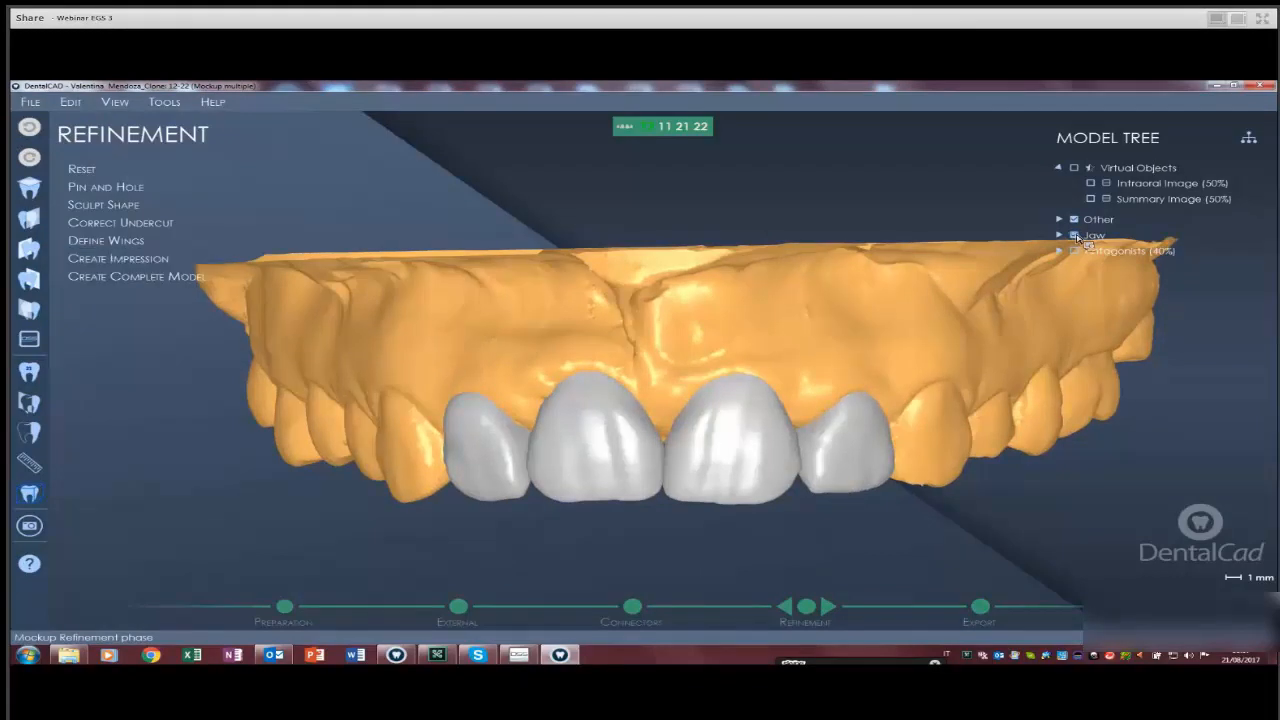
Switch to the occlusal view, hide the jaw scan and inspect the crowns from several angles.
click(29, 187)
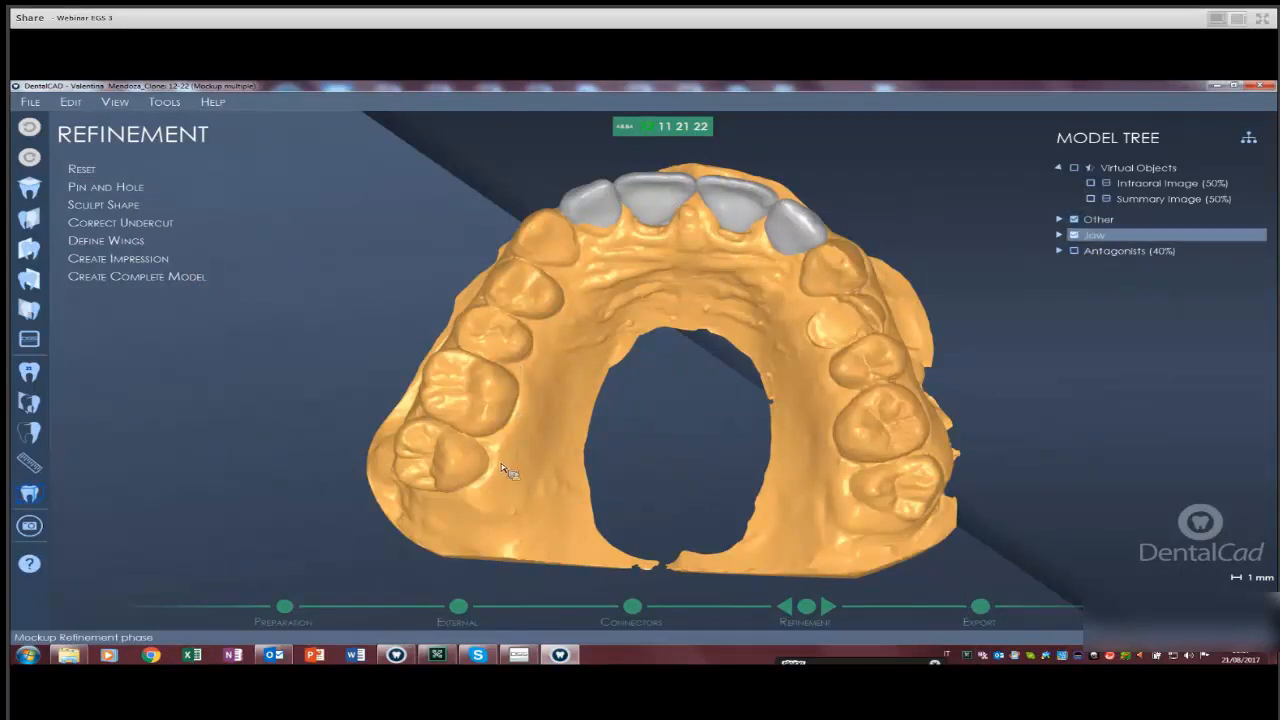
click(518, 483)
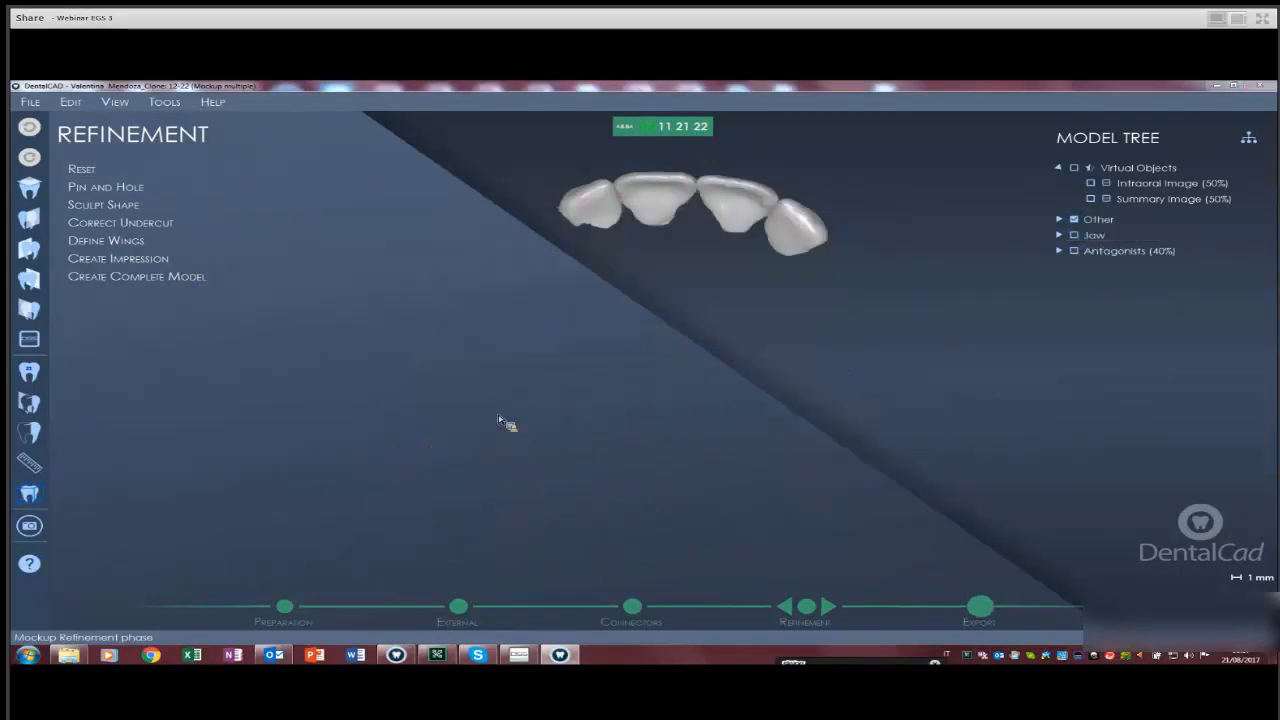
right_drag(347, 352, 632, 344)
scroll(640, 340, up, 5)
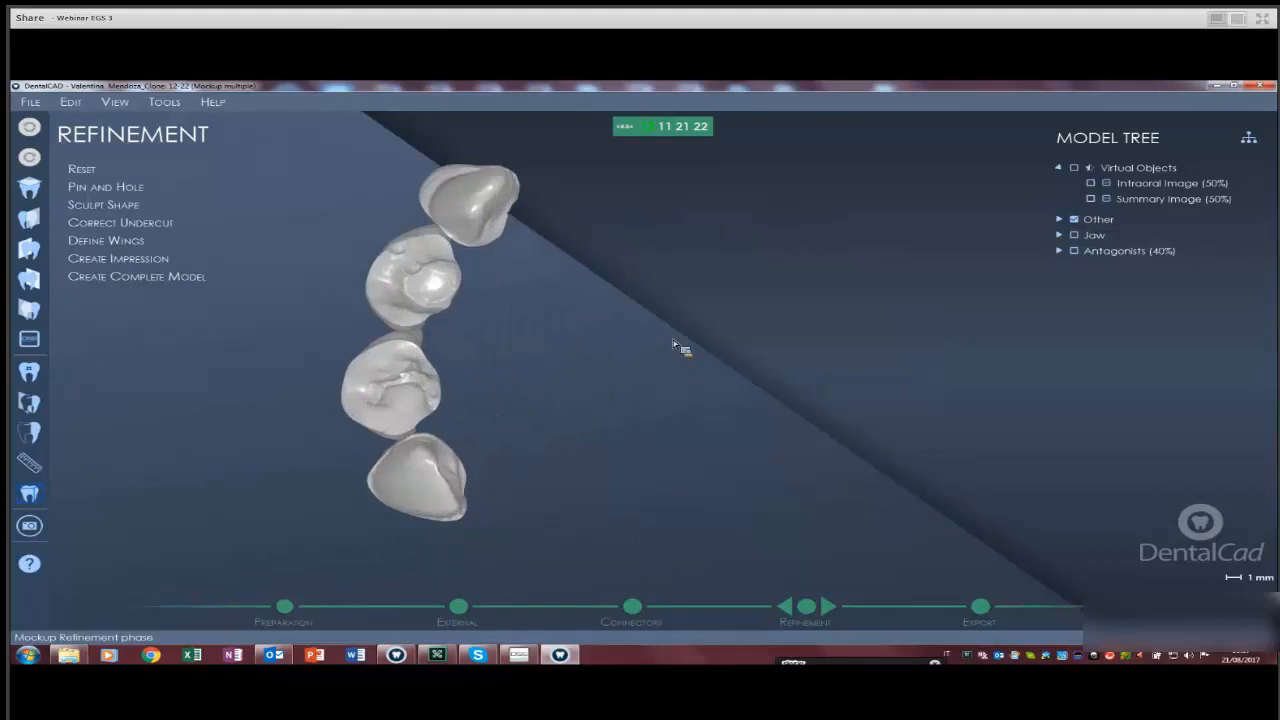
middle_drag(641, 340, 946, 367)
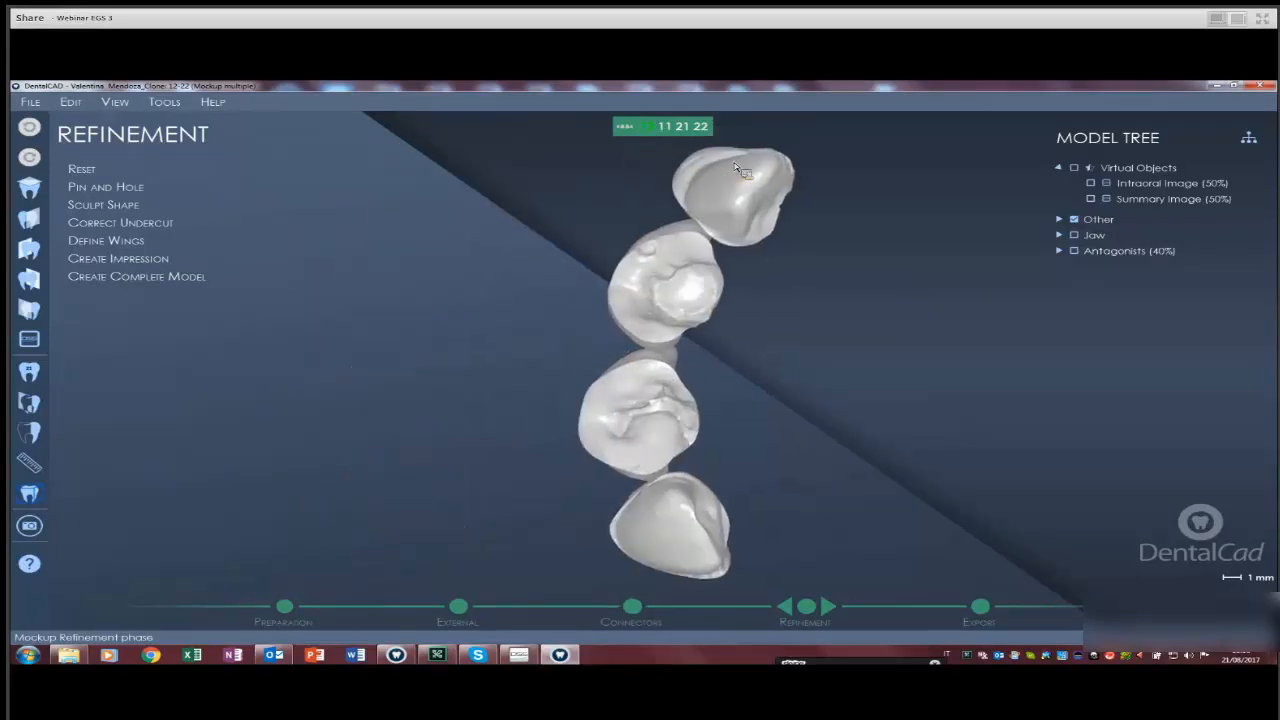
middle_drag(747, 437, 745, 437)
right_drag(745, 437, 735, 400)
right_drag(665, 430, 740, 420)
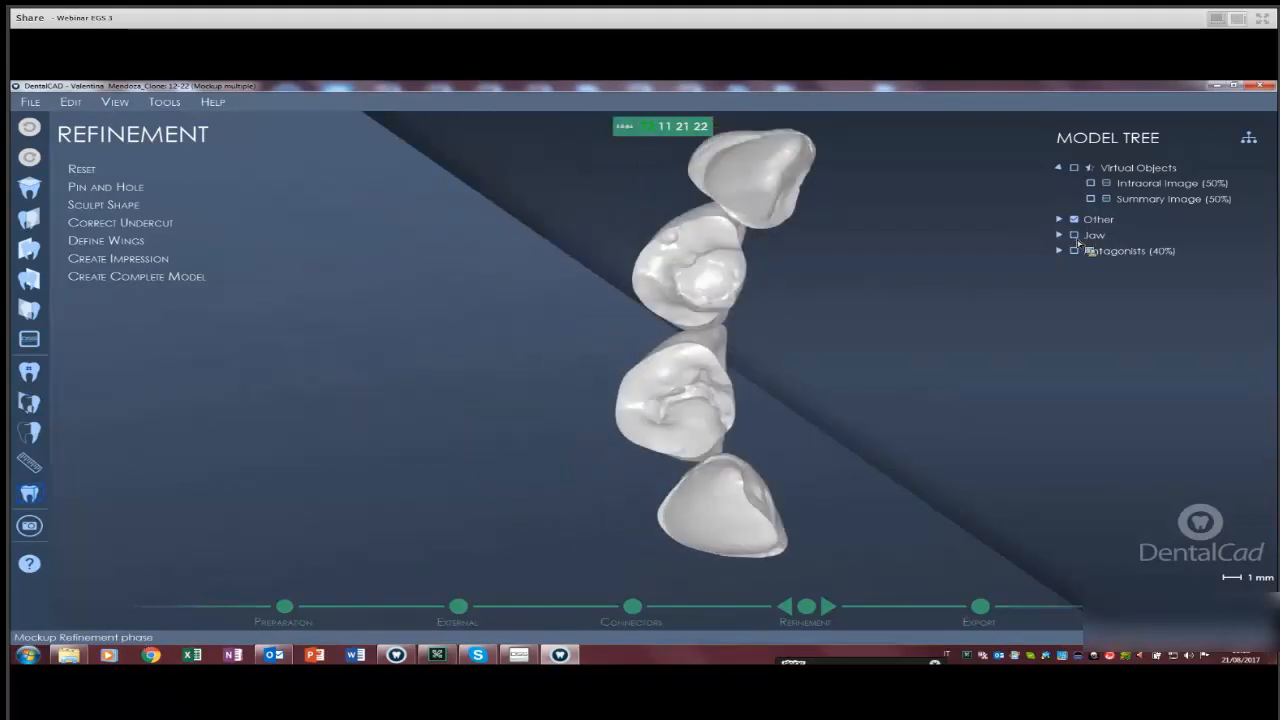
right_drag(885, 510, 875, 413)
right_drag(784, 452, 846, 489)
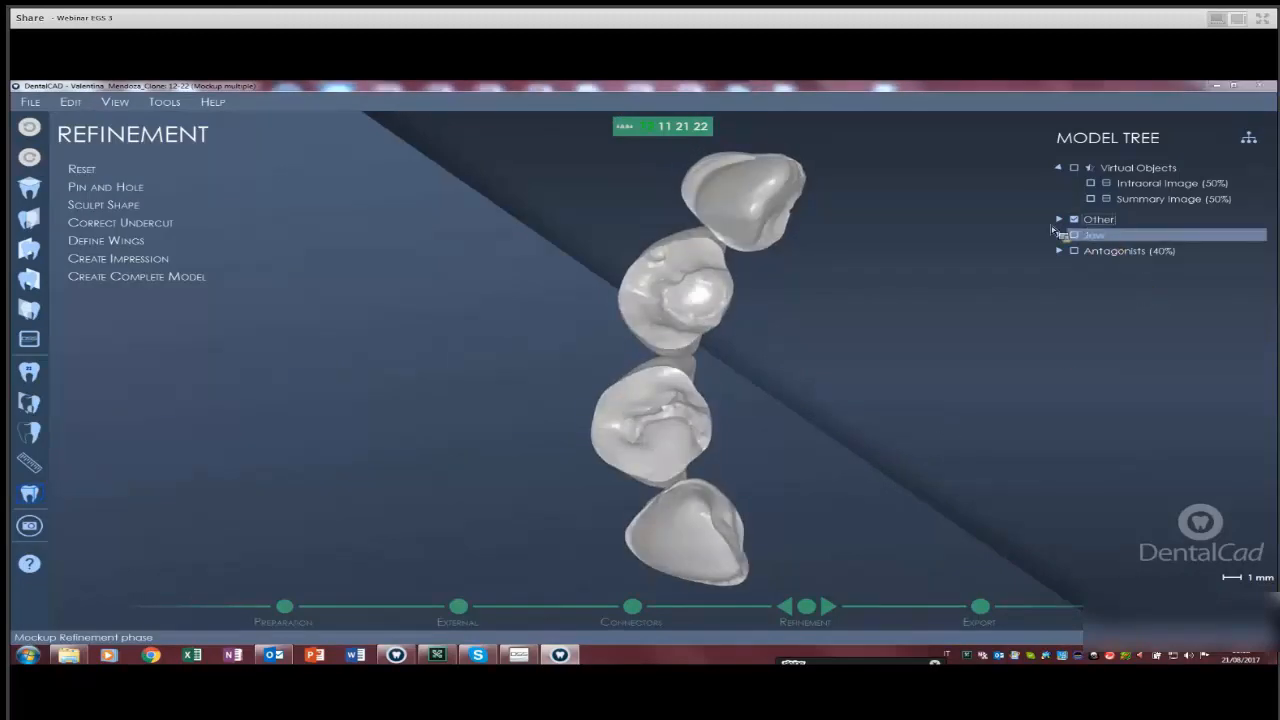
Show the jaw scan again to reposition the view, then hide it and rotate the faint crowns.
click(1074, 235)
right_drag(1120, 287, 1086, 240)
scroll(361, 323, down, 8)
scroll(376, 325, up, 8)
scroll(1108, 220, down, 7)
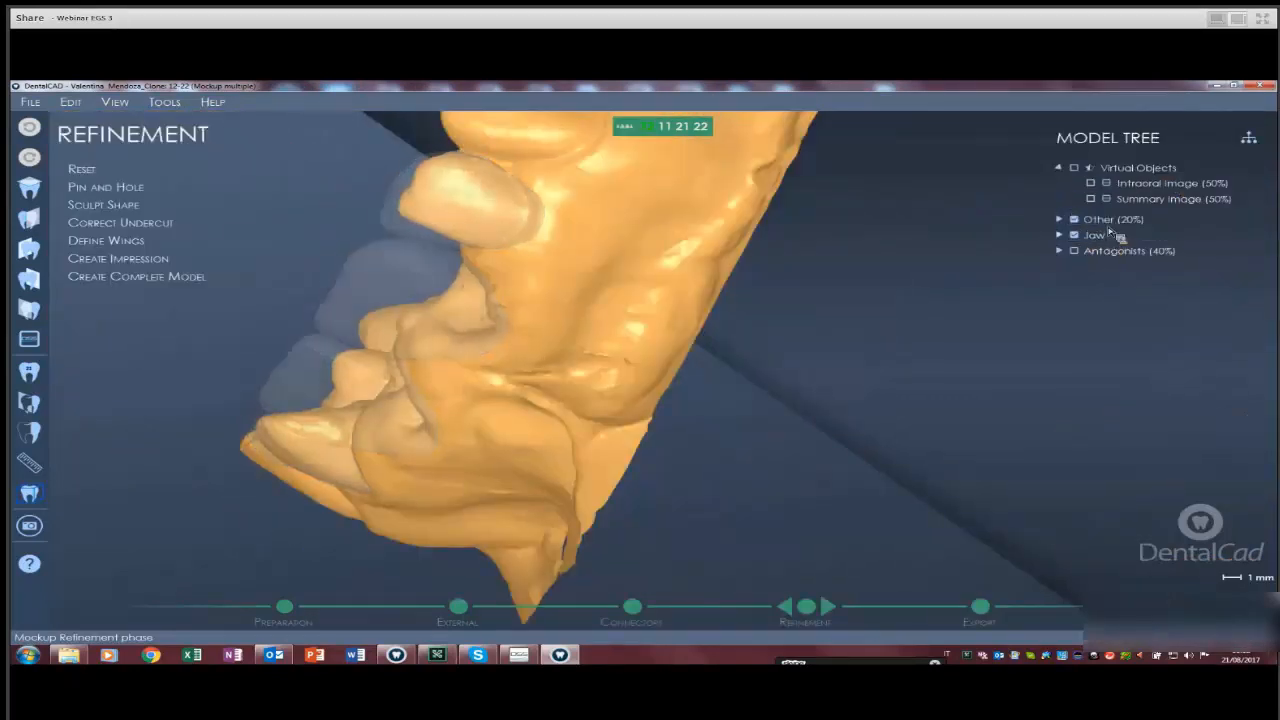
scroll(1110, 221, down, 1)
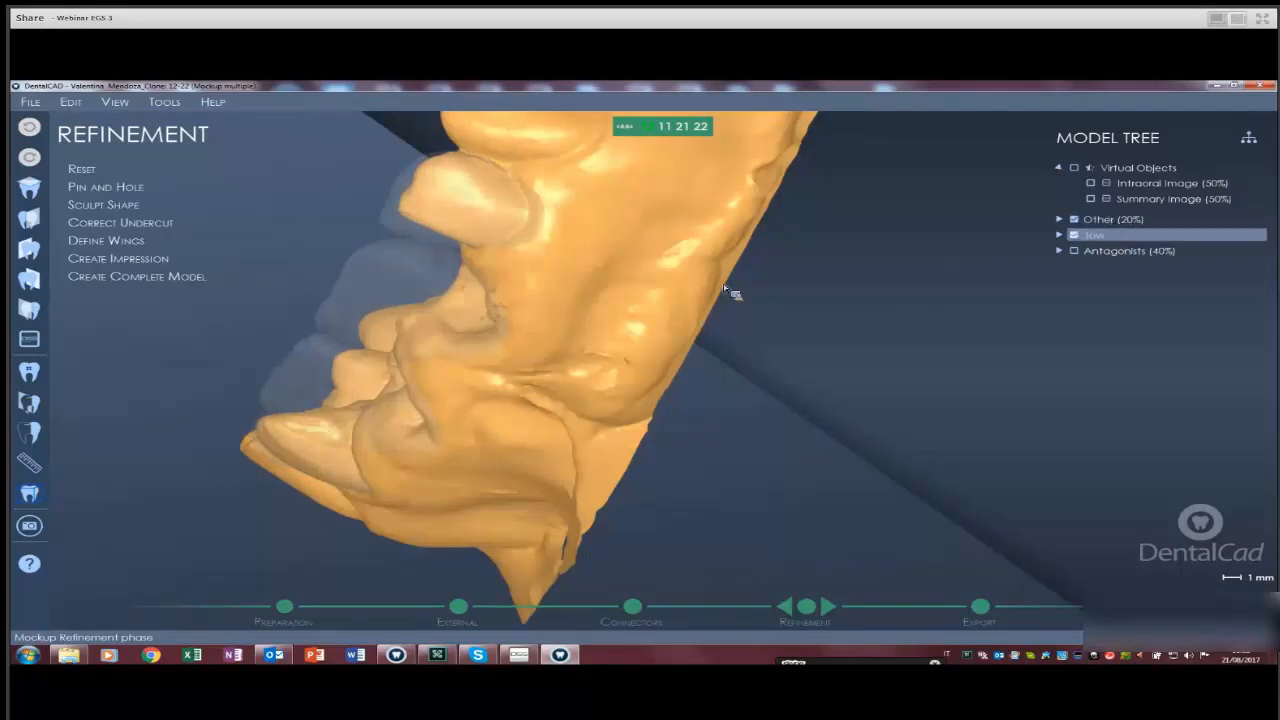
click(537, 319)
right_drag(501, 366, 631, 334)
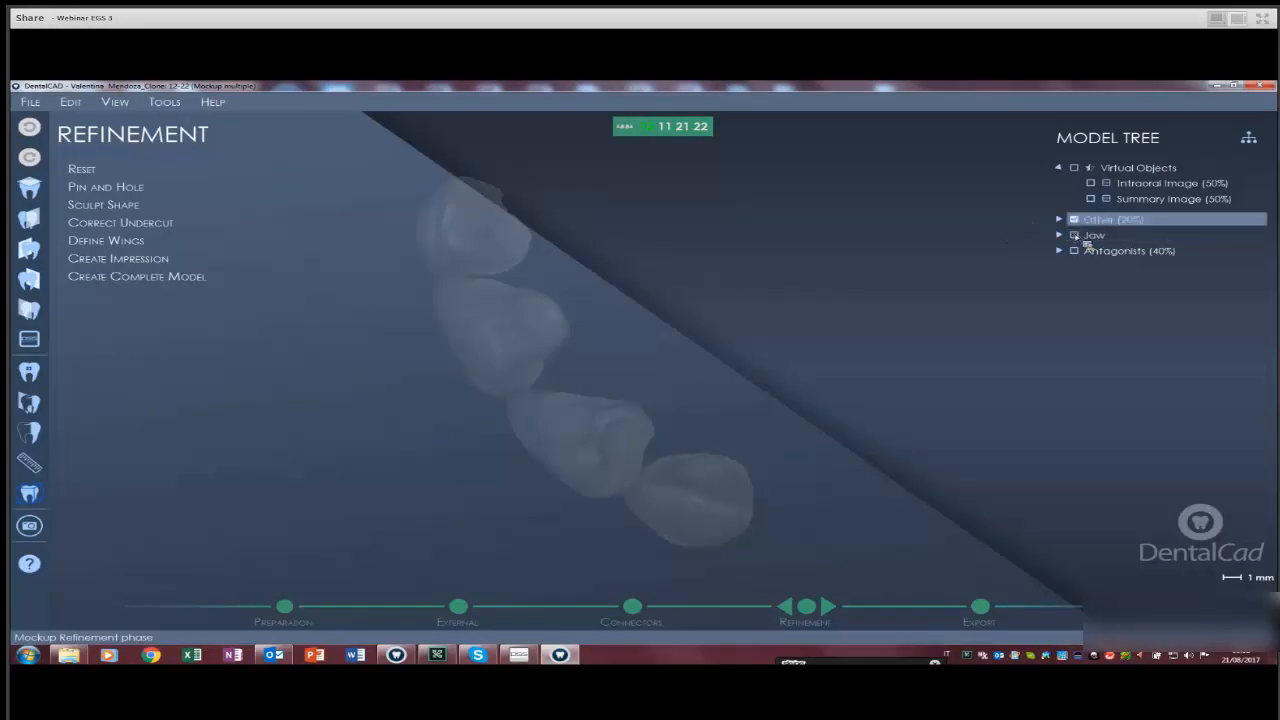
scroll(1080, 222, up, 8)
right_drag(753, 398, 866, 342)
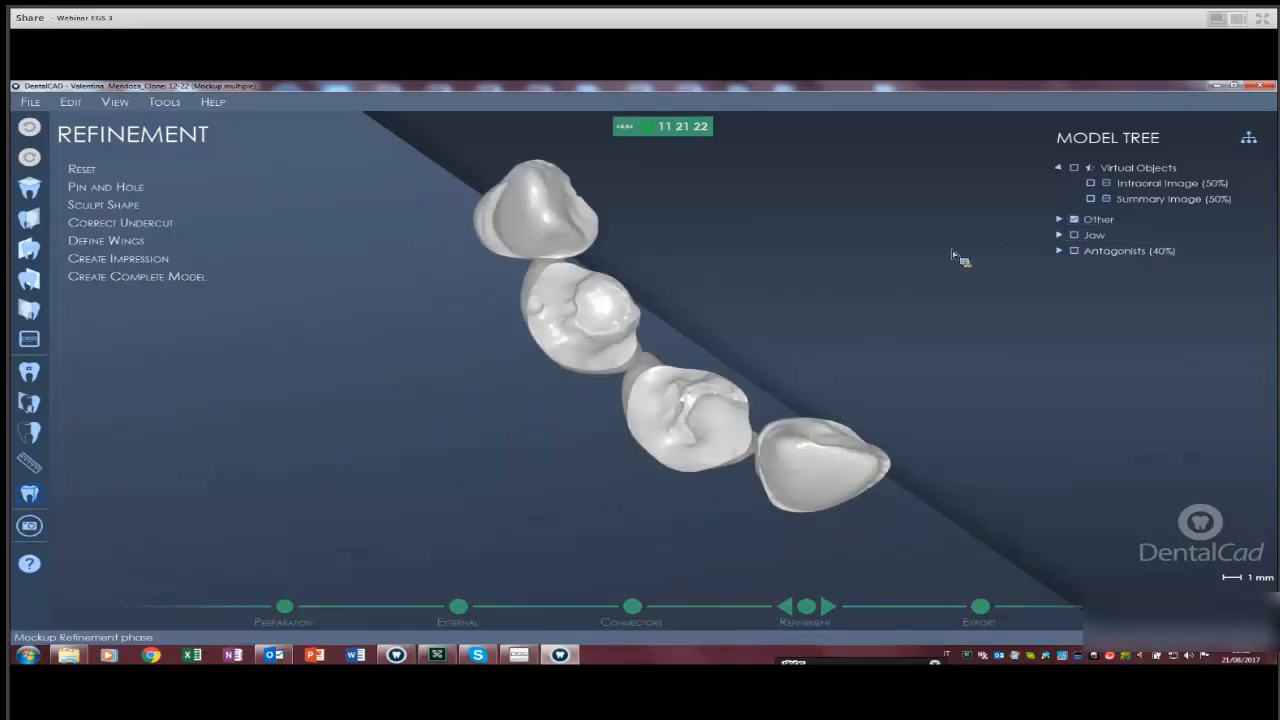
Select the Other group, hide the jaw scan and turn the mockup crowns to a front view.
click(1092, 220)
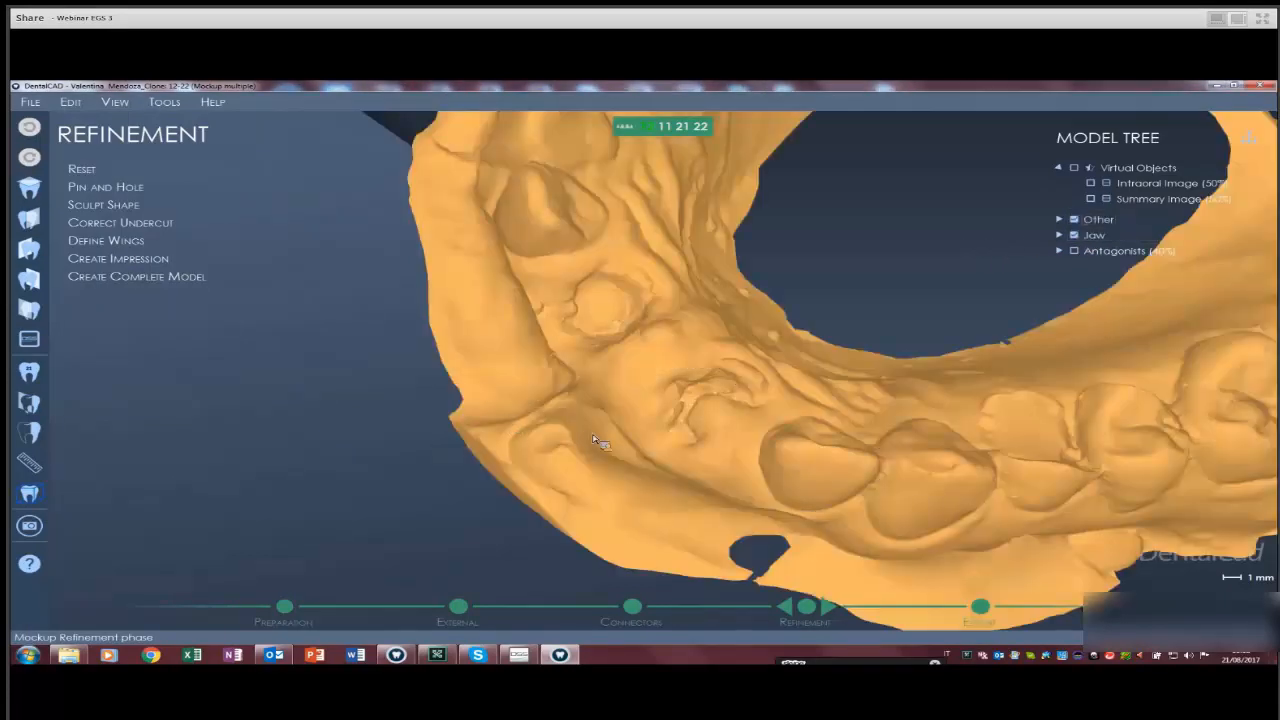
right_drag(593, 435, 696, 477)
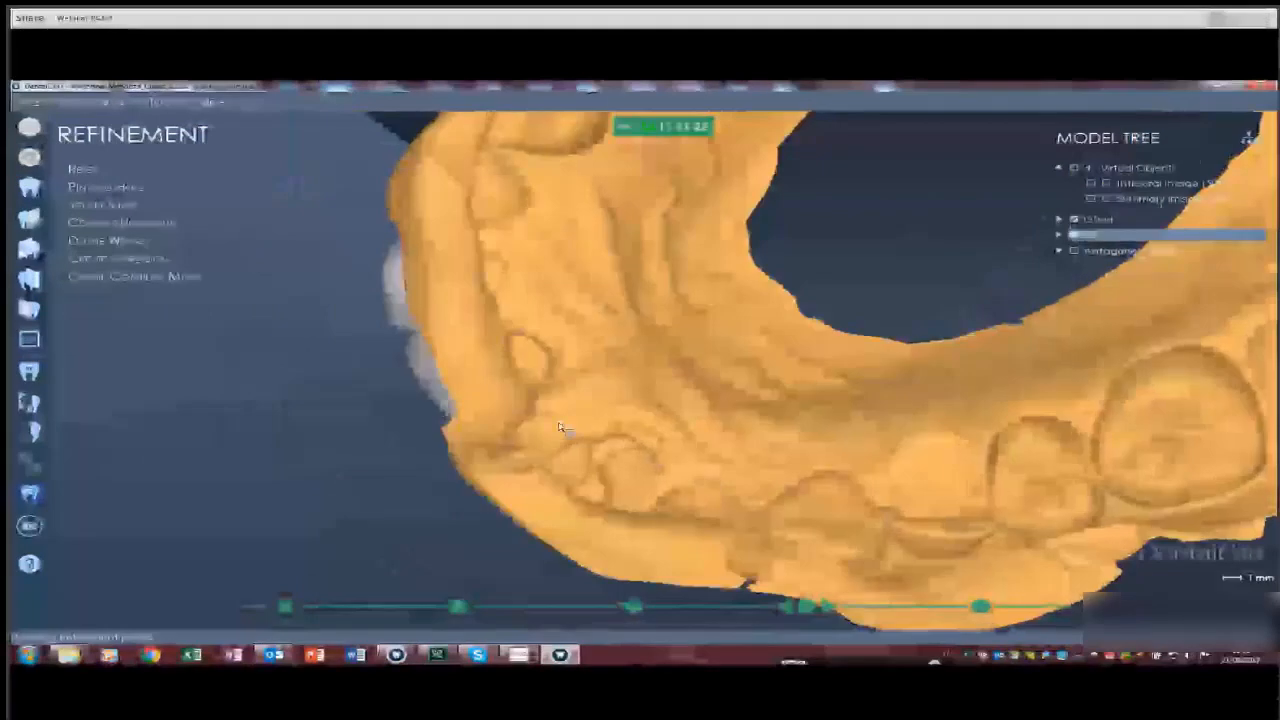
click(1074, 235)
right_drag(371, 369, 889, 480)
middle_drag(885, 471, 891, 468)
right_drag(891, 468, 893, 470)
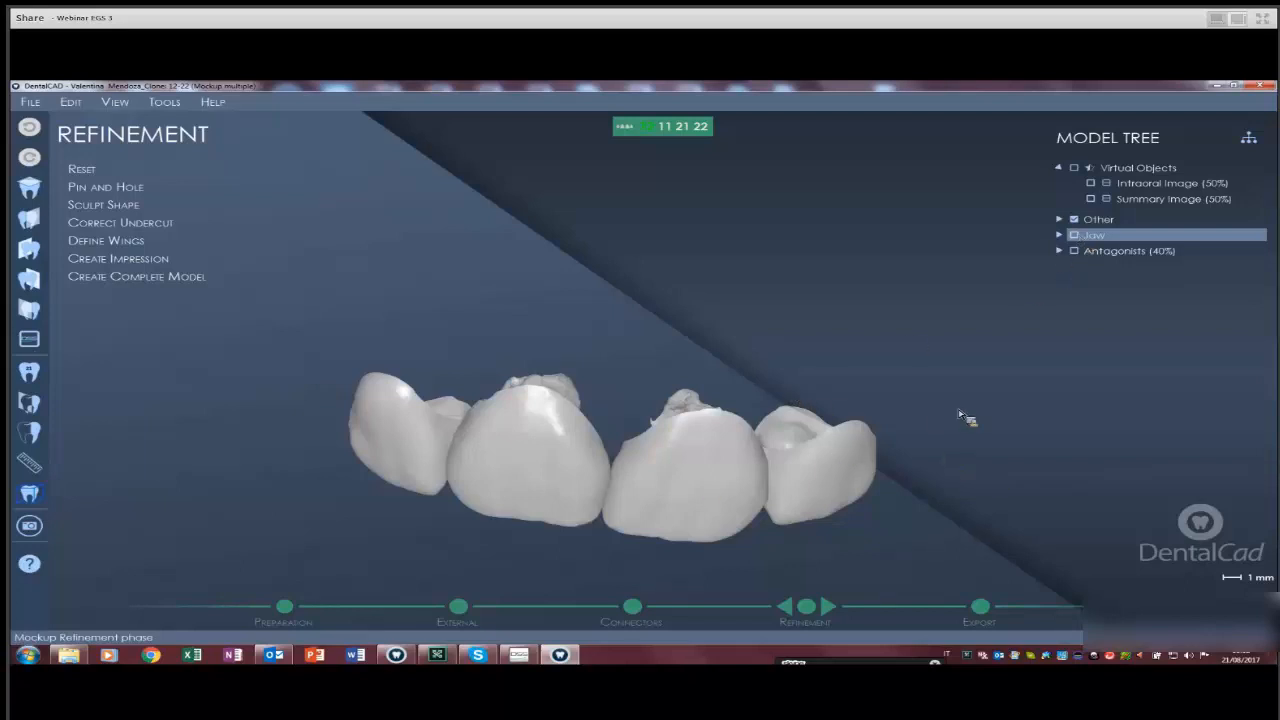
Turn on the Summary Image (50%) outlines around the teeth and hide the jaw scan again.
middle_drag(1084, 301, 1094, 200)
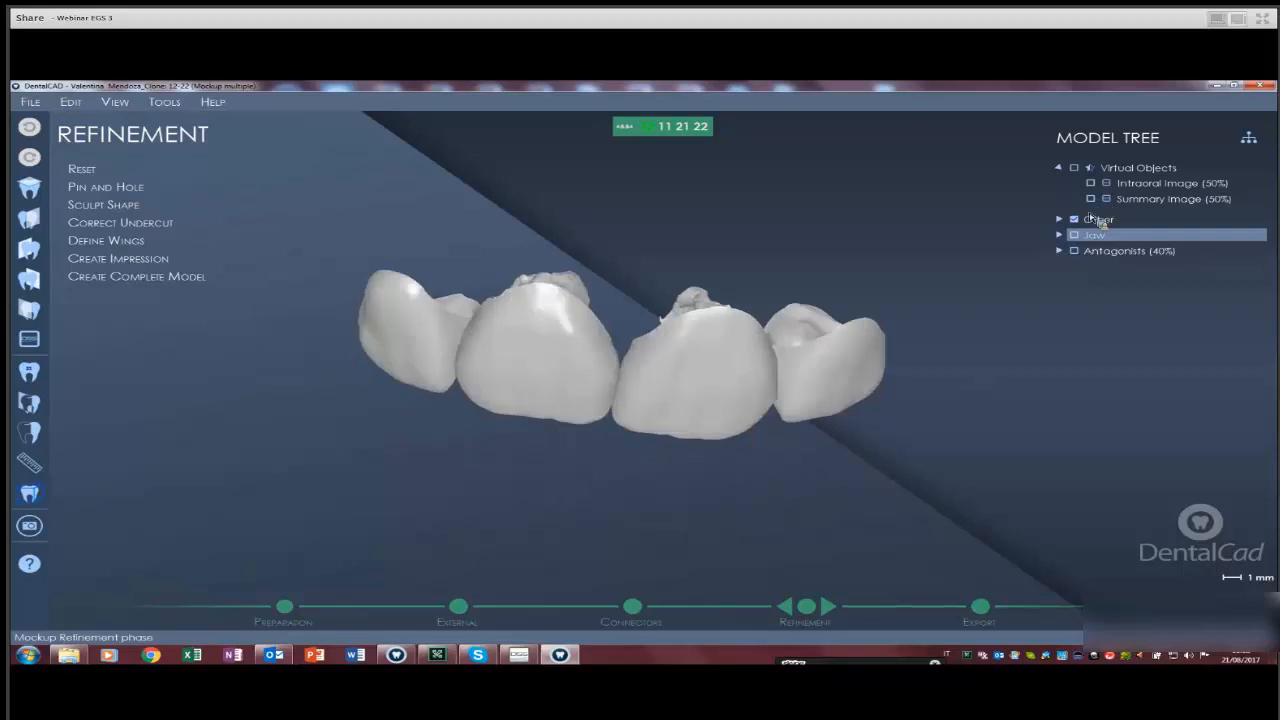
scroll(519, 530, down, 4)
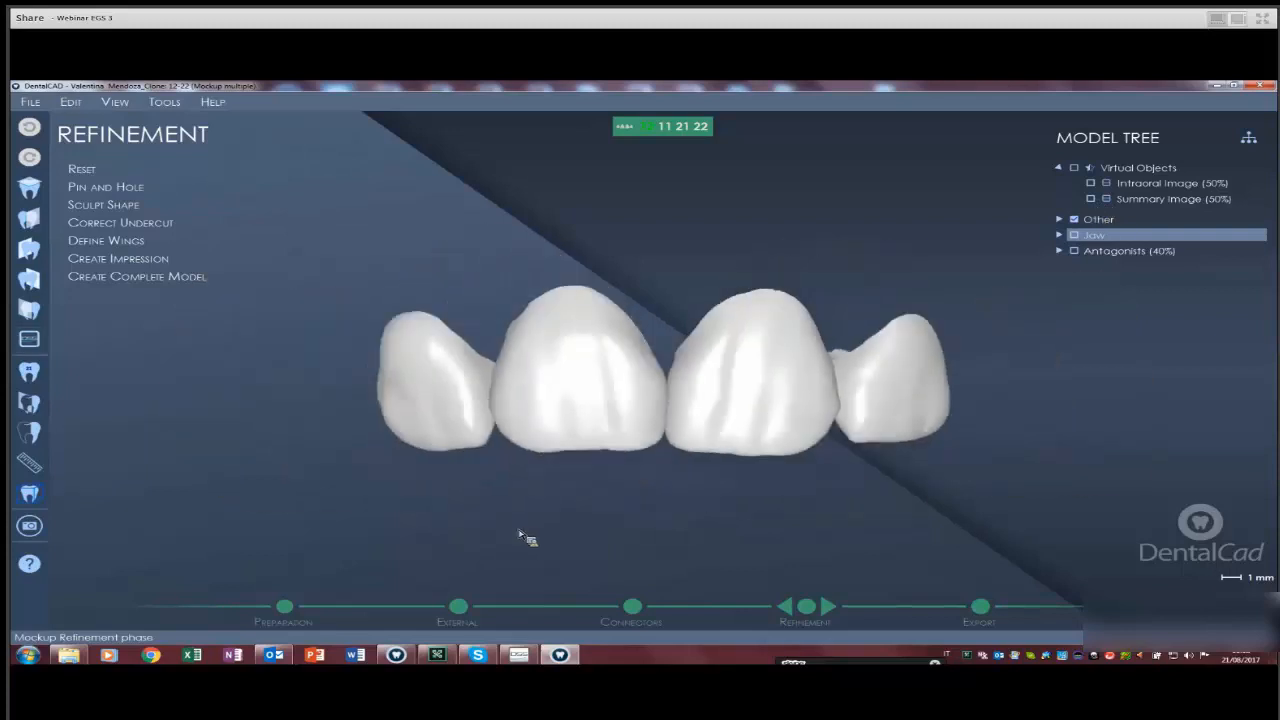
scroll(519, 533, down, 4)
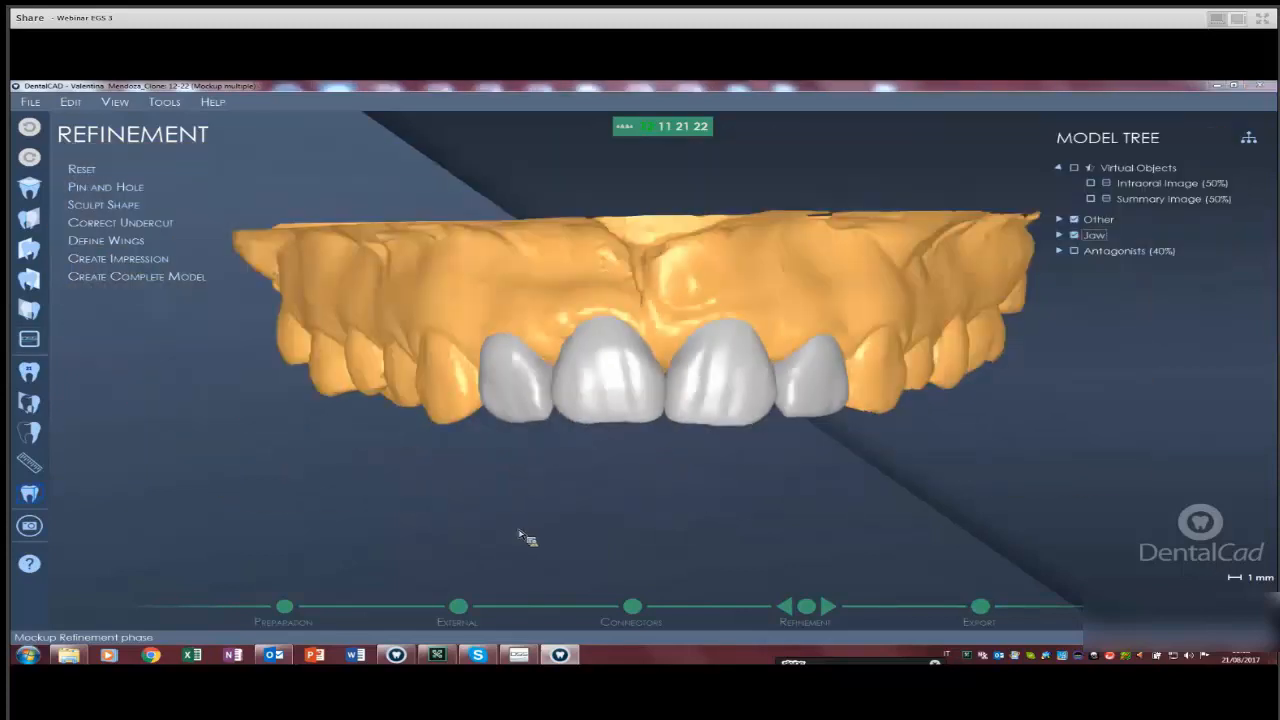
click(1091, 199)
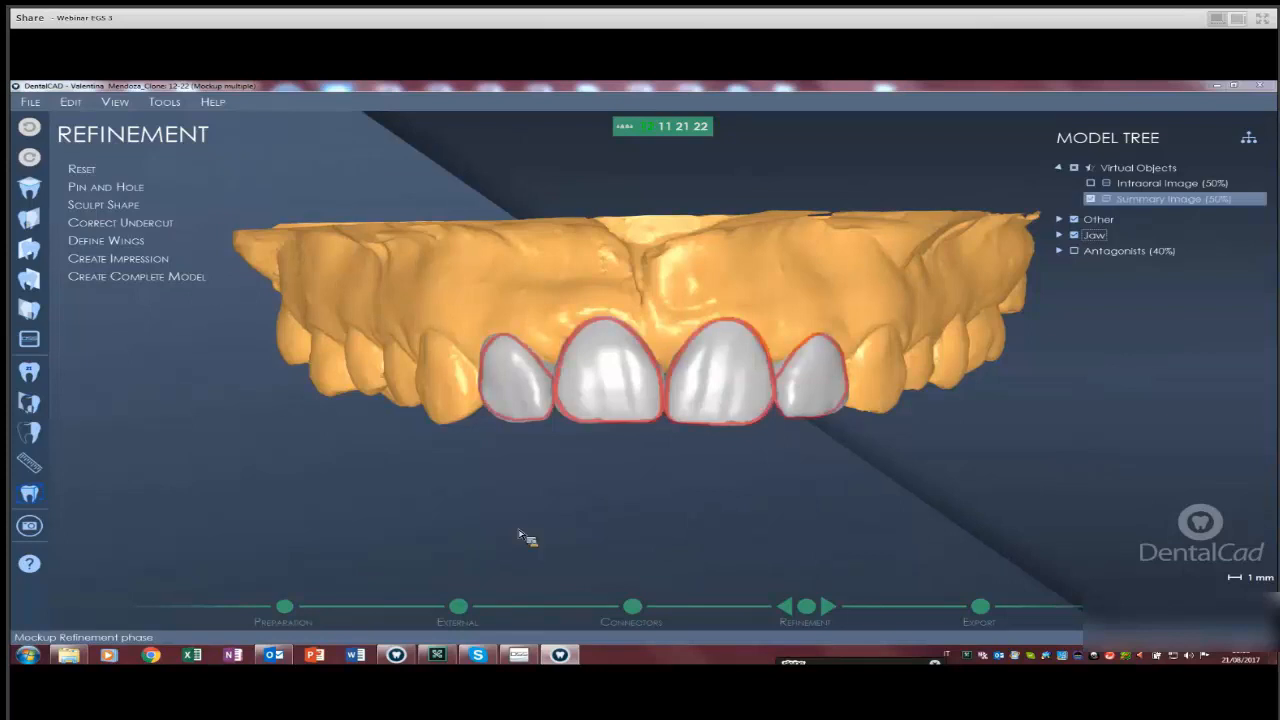
scroll(519, 534, down, 2)
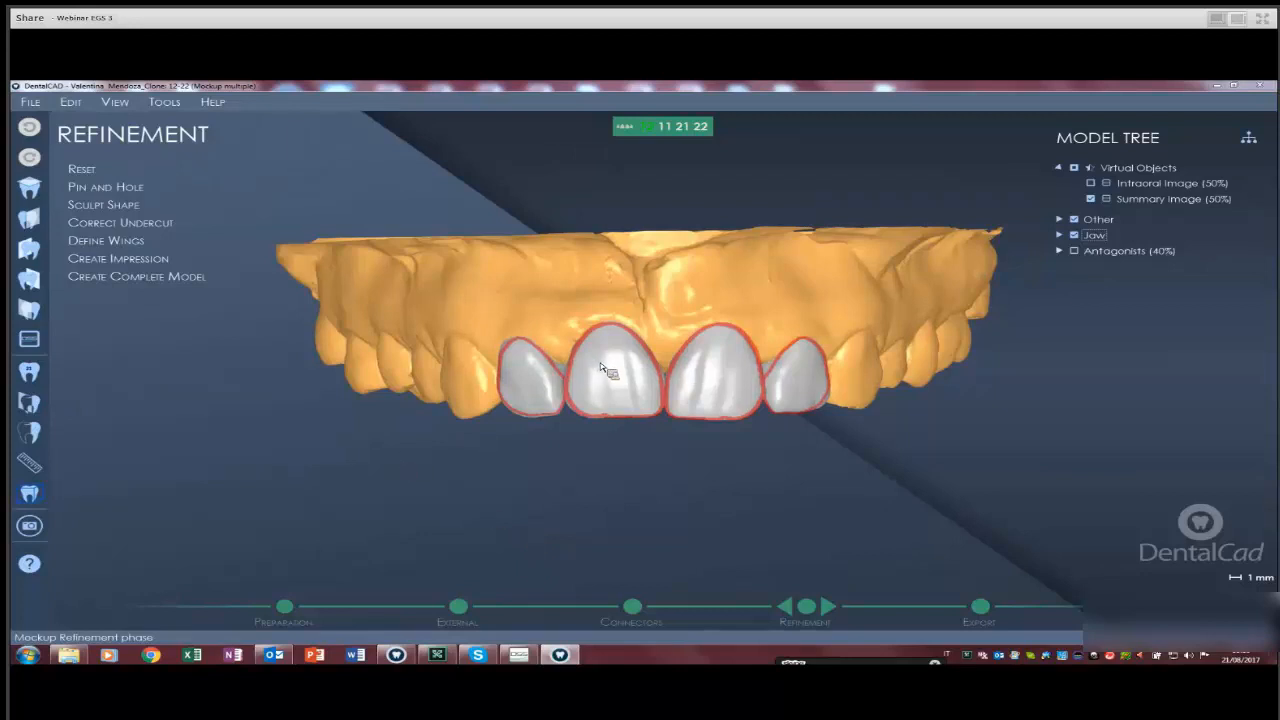
click(1077, 241)
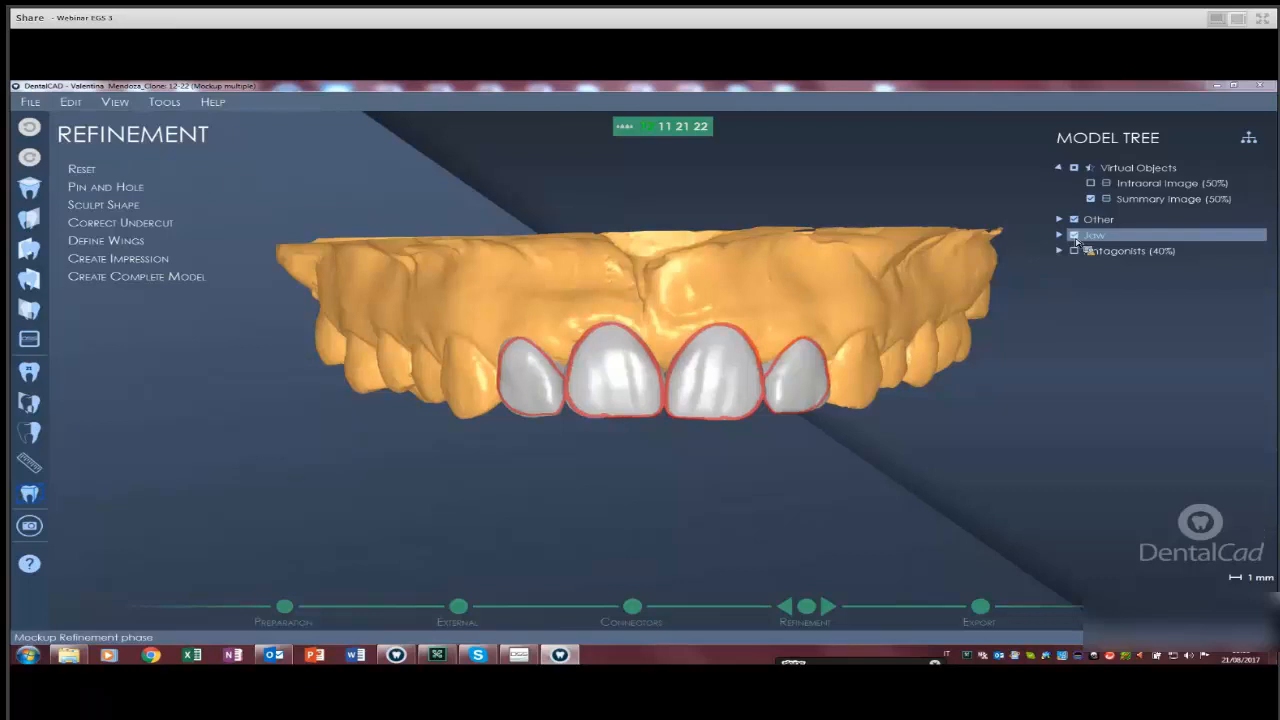
click(1075, 237)
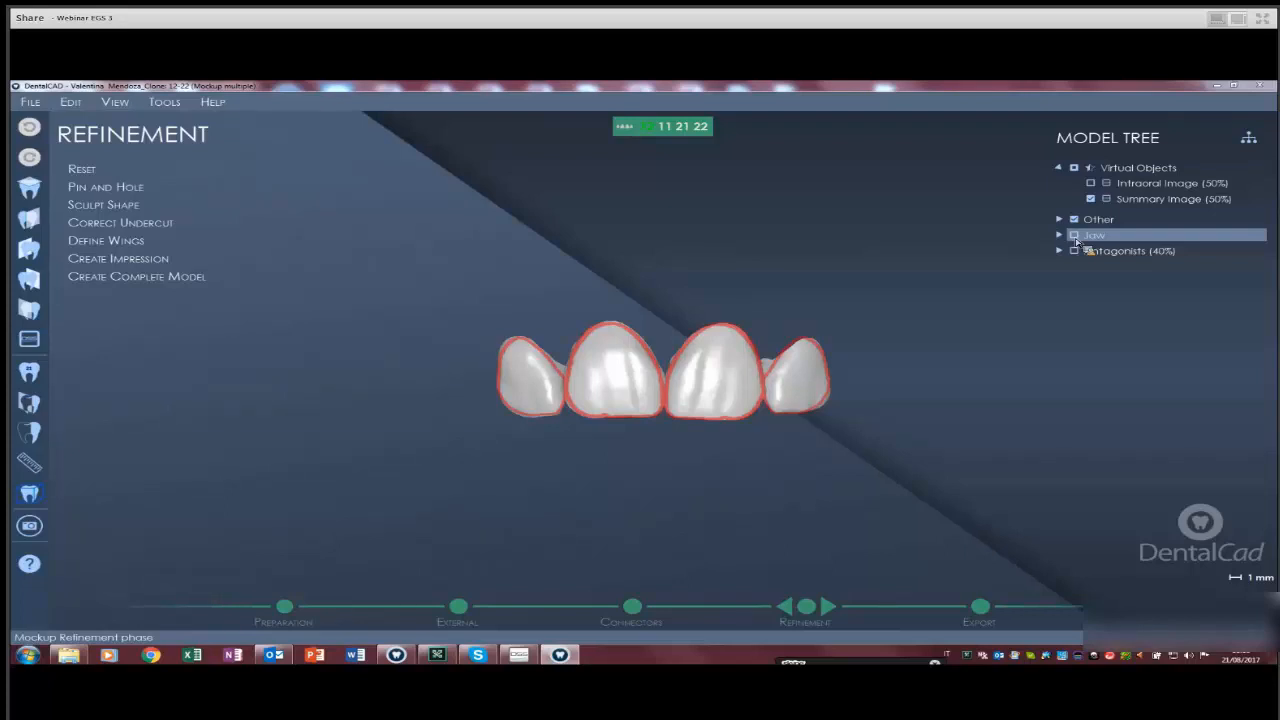
Show the jaw scan again and tilt the model to check the red tooth outlines.
click(1075, 237)
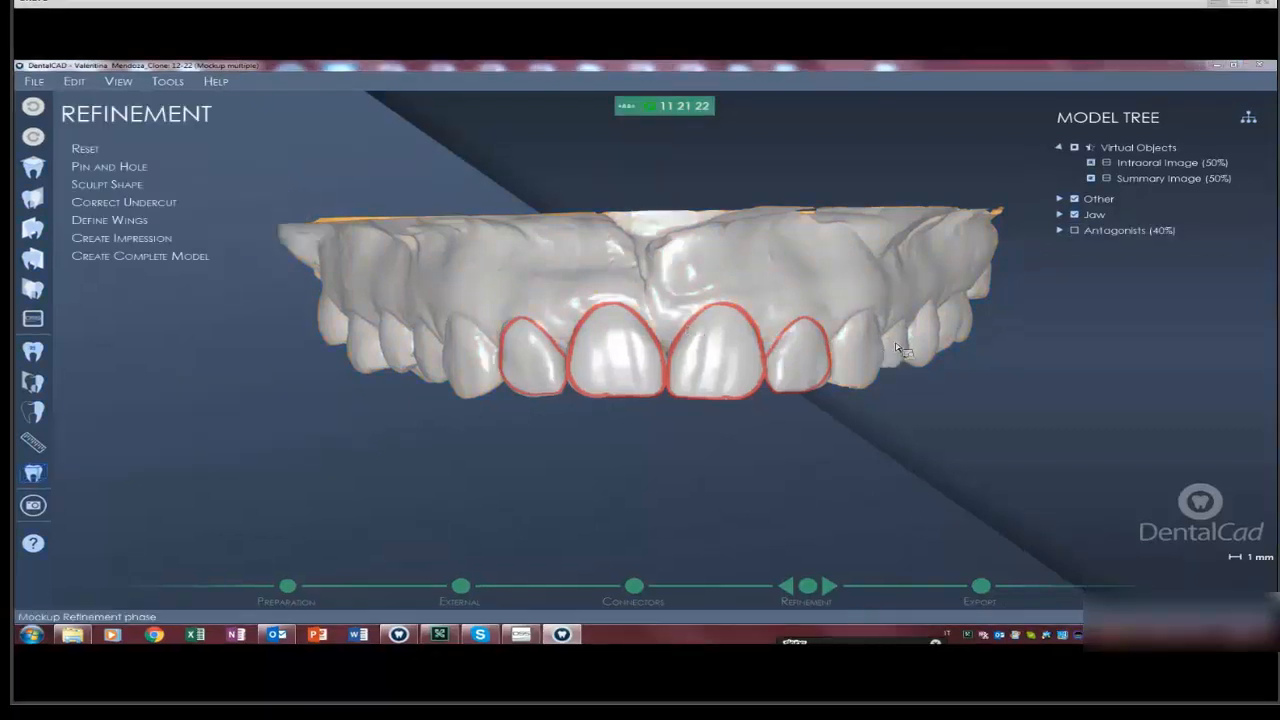
right_drag(472, 404, 735, 347)
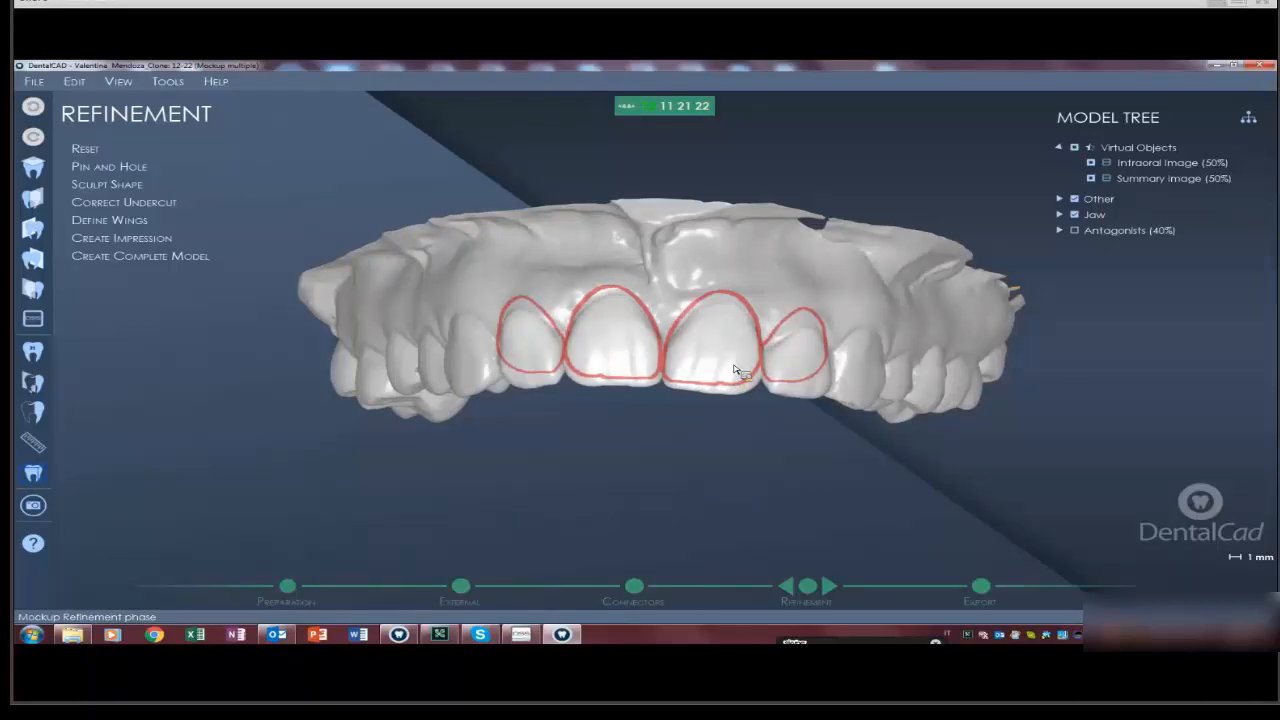
right_drag(734, 370, 734, 370)
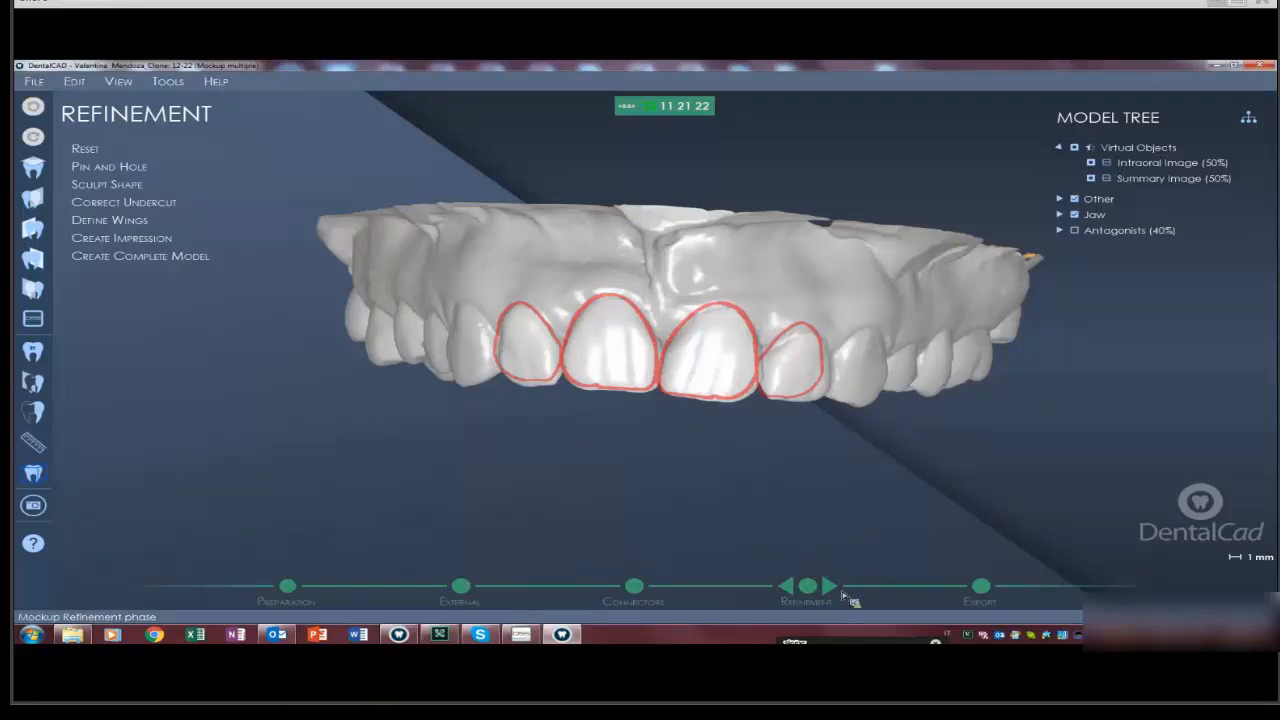
Go to the Export phase, confirm stl valentina as the folder and accept Objects Export.
click(1002, 592)
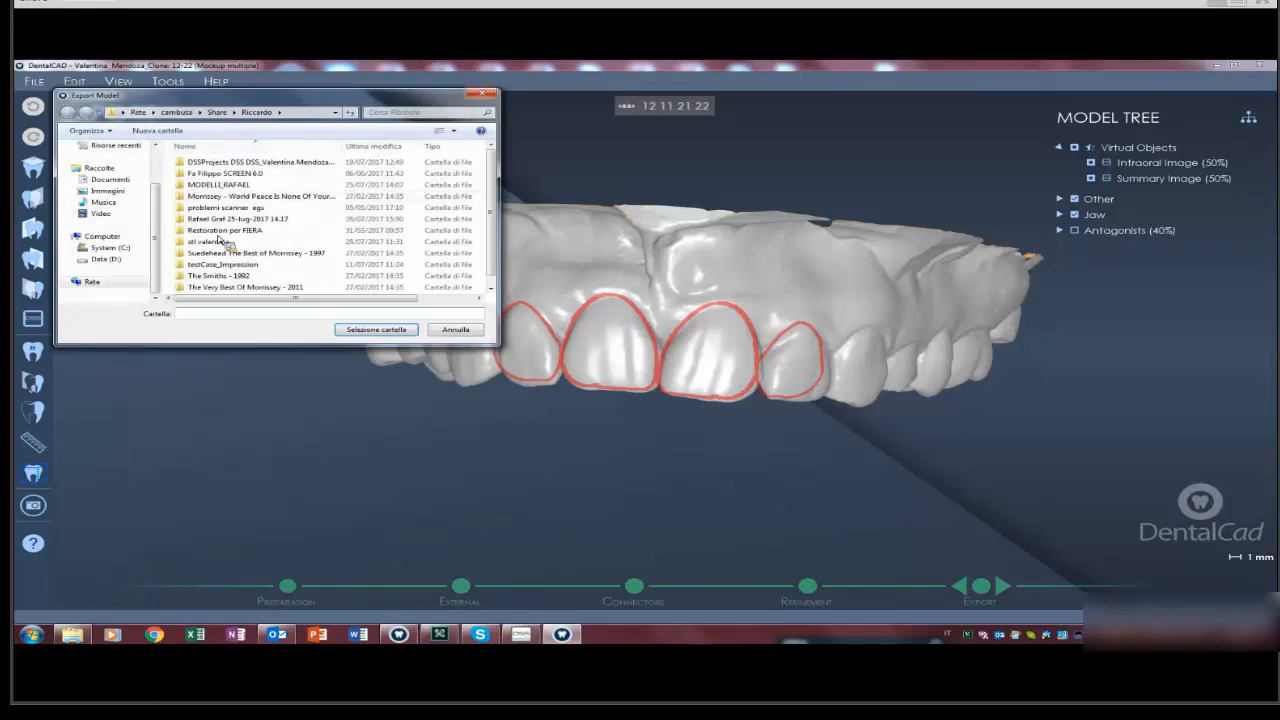
scroll(380, 333, down, 1)
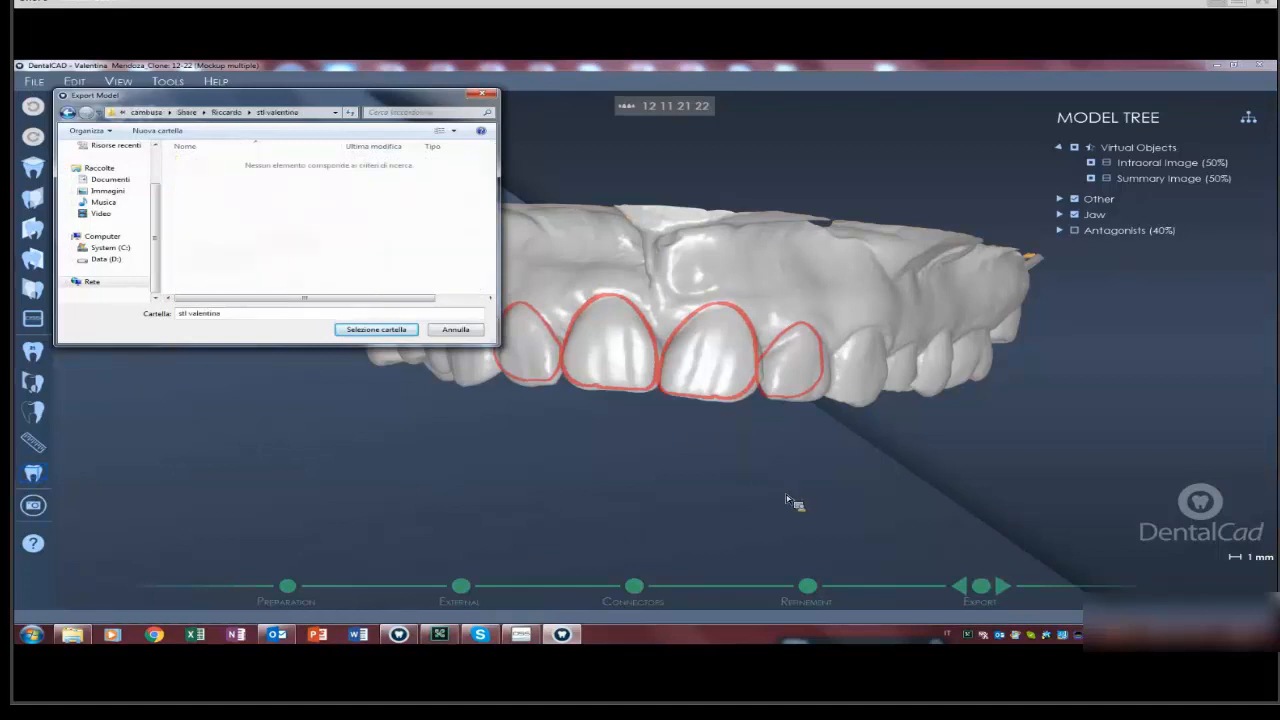
key(Return)
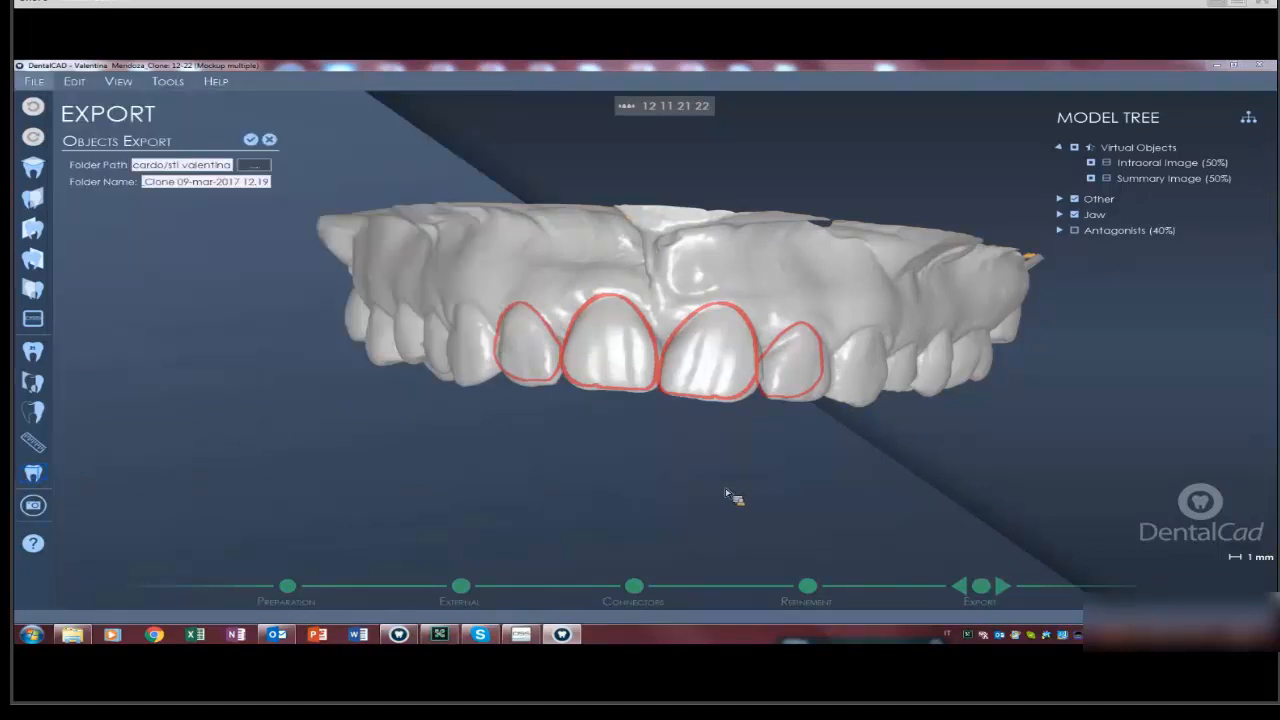
click(251, 140)
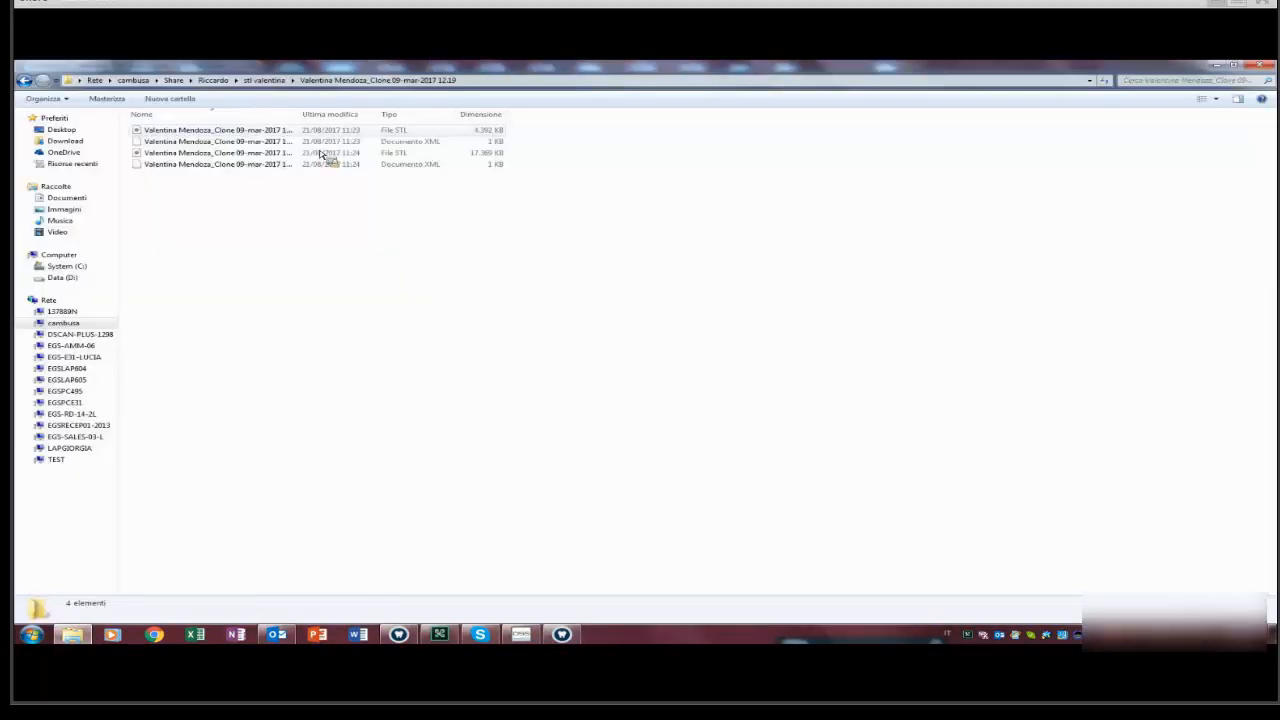
Drag the first exported STL file (4,392 KB) from Explorer into 3DViewer.
click(495, 132)
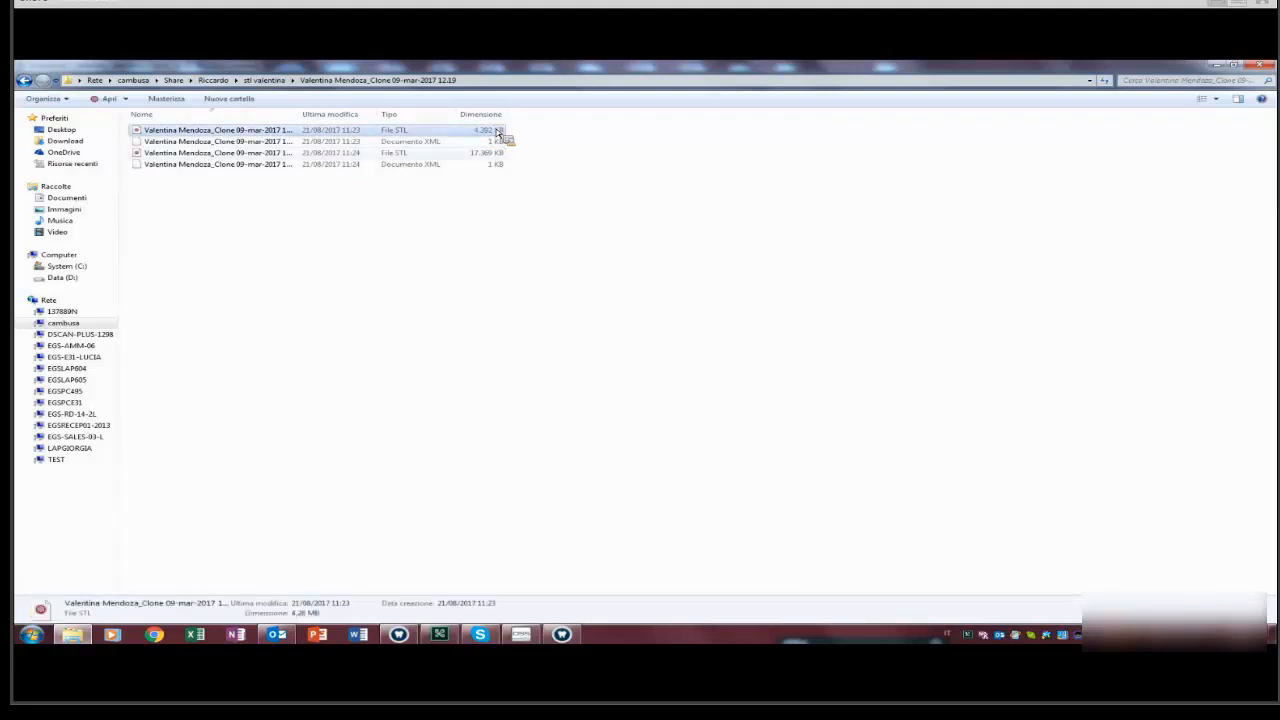
drag(497, 132, 755, 283)
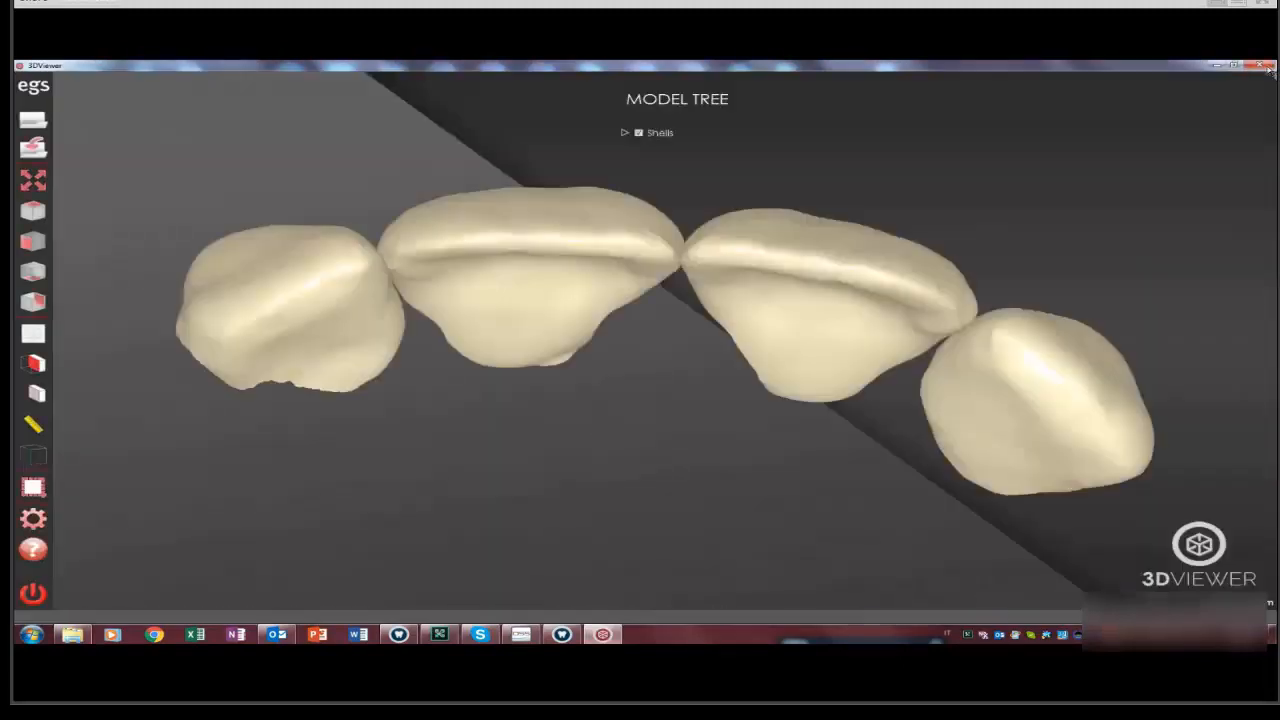
Orbit the crowns, close 3DViewer and select the larger 17,380 KB STL file.
middle_drag(523, 257, 572, 214)
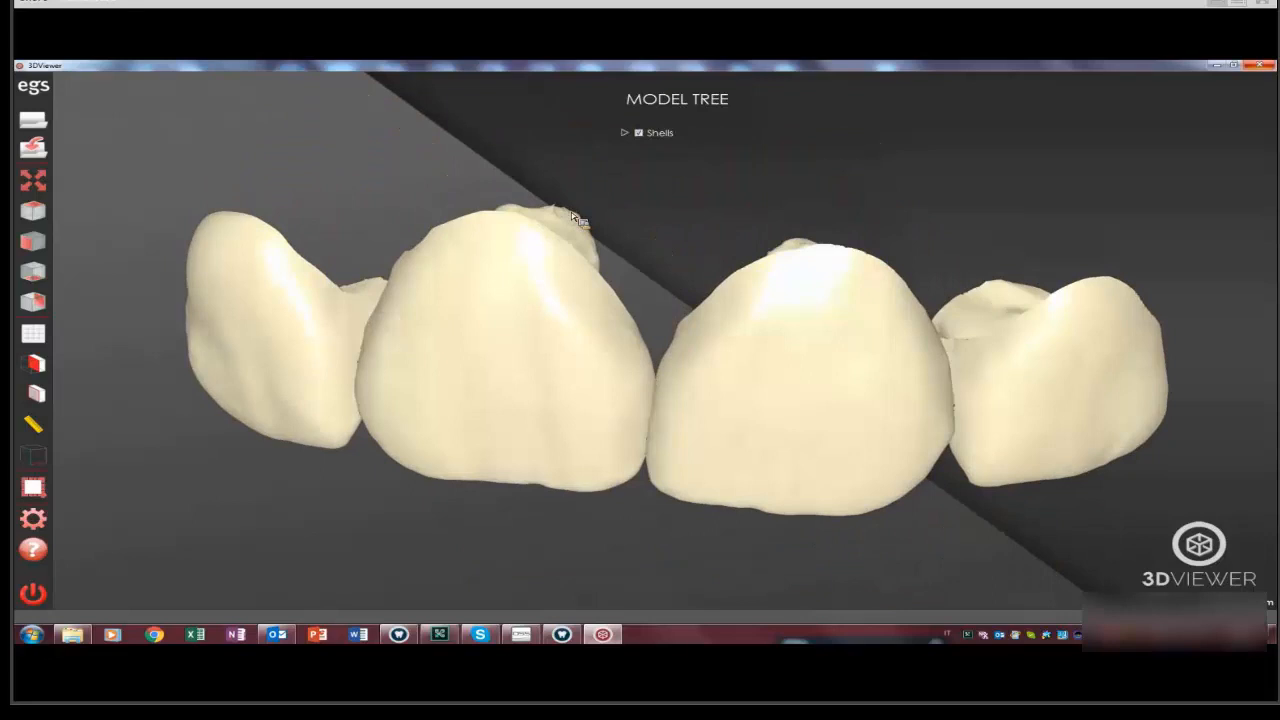
key(alt+F4)
key(Down)
key(Down)
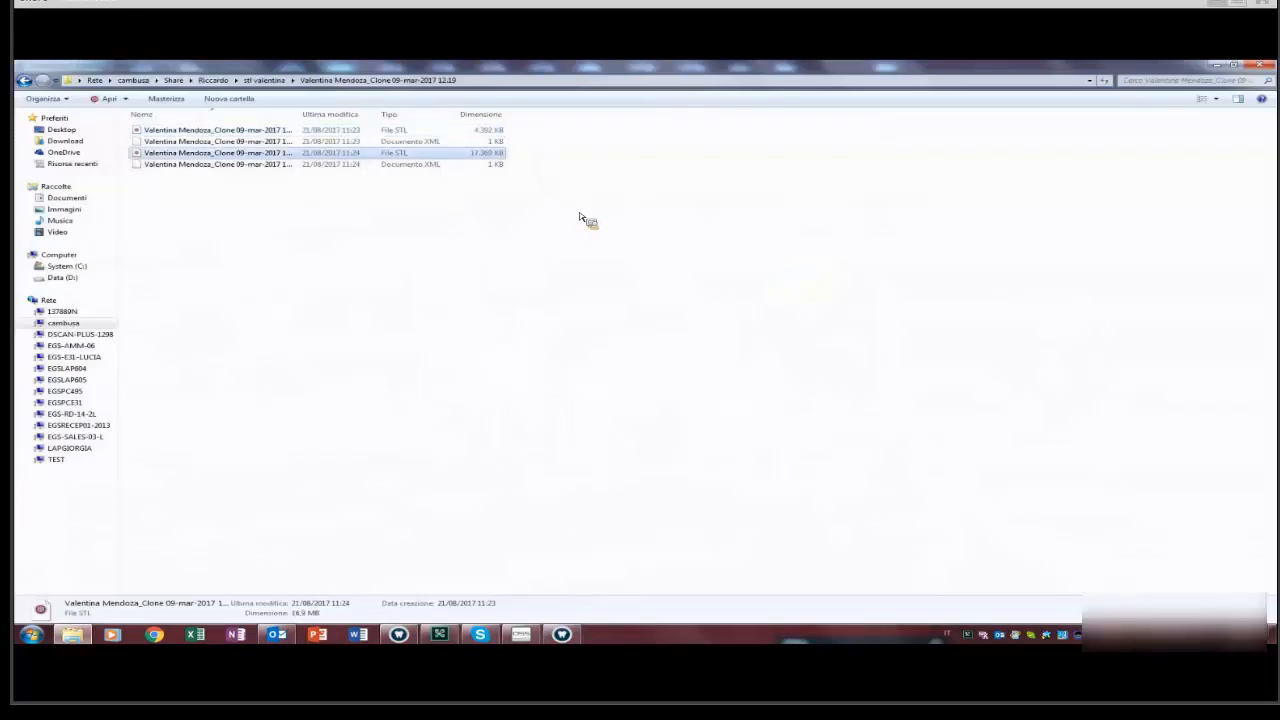